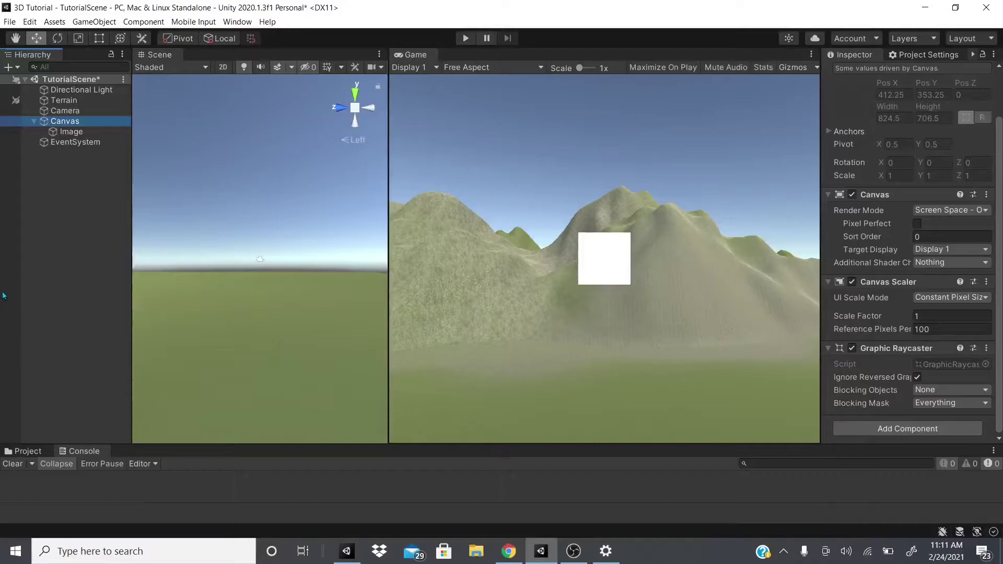
# - Create an empty child object under the Canvas
pyautogui.rightClick(72, 194)
pyautogui.rightClick(71, 121)
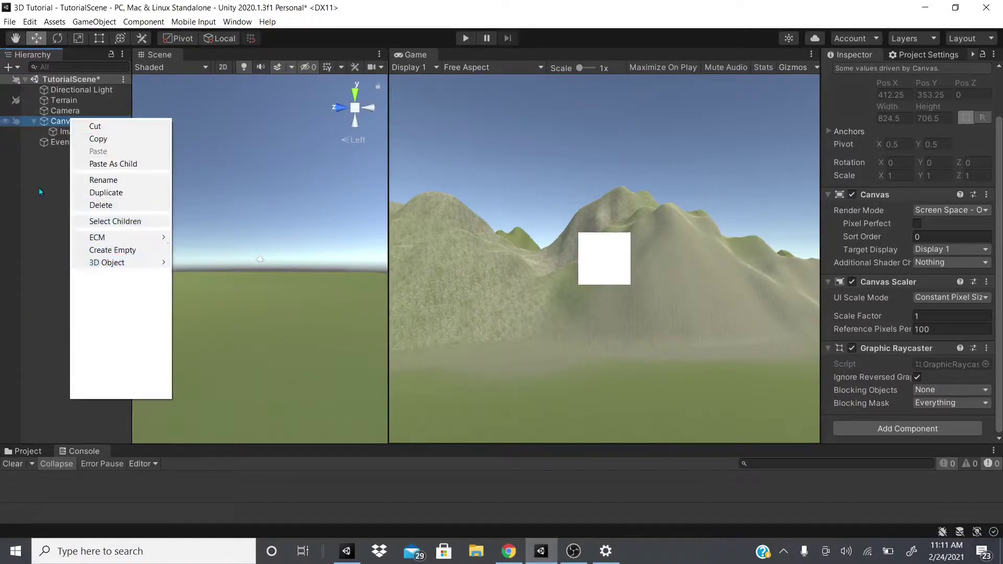
pyautogui.click(49, 180)
pyautogui.rightClick(77, 124)
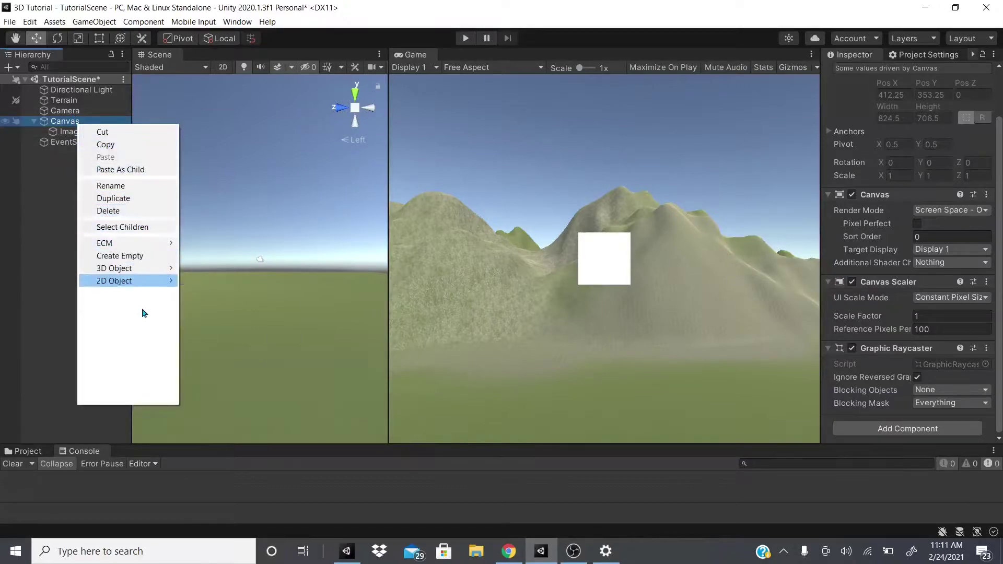
pyautogui.click(141, 256)
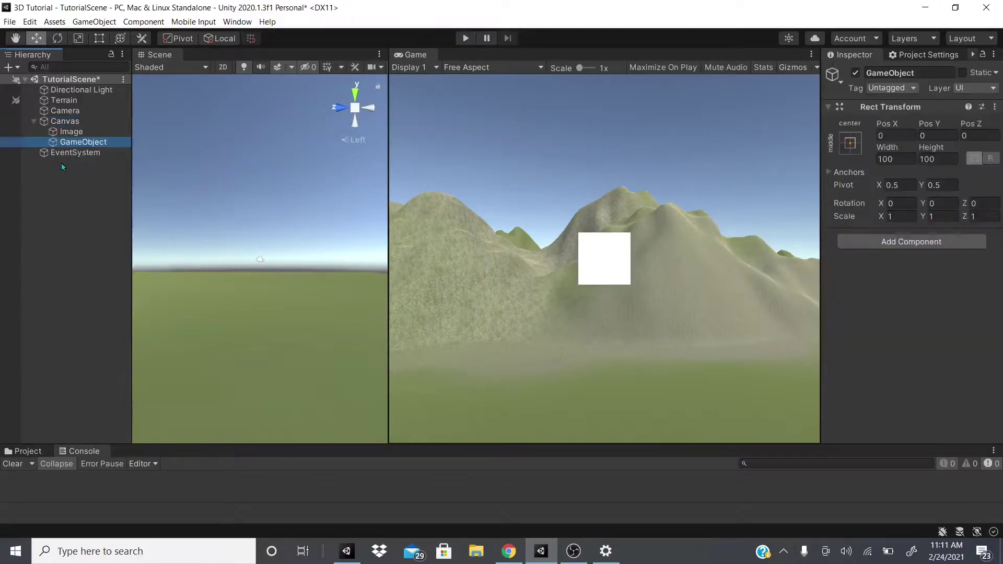
# - Rename the new empty object under the Canvas to Layouts
pyautogui.click(73, 132)
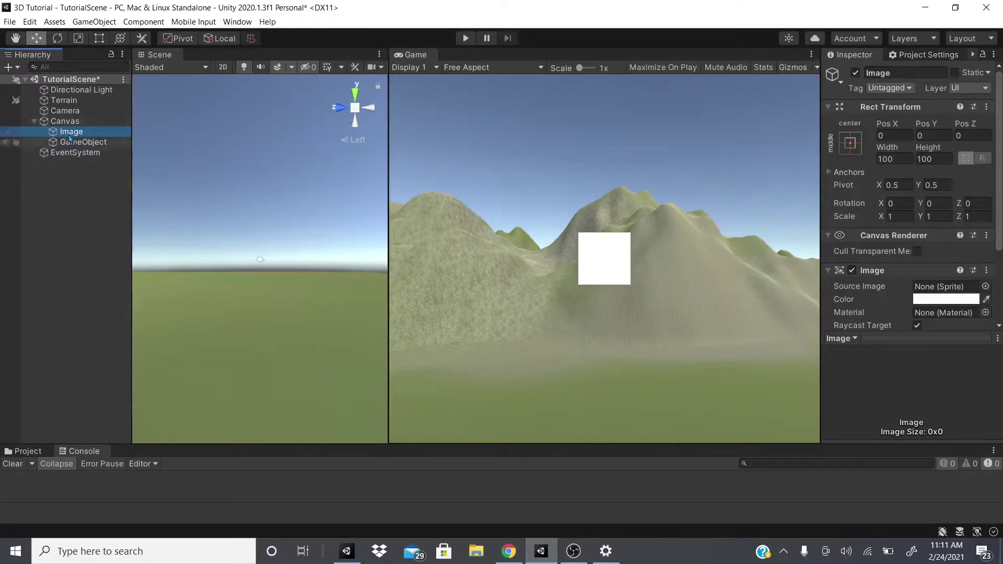
pyautogui.click(97, 143)
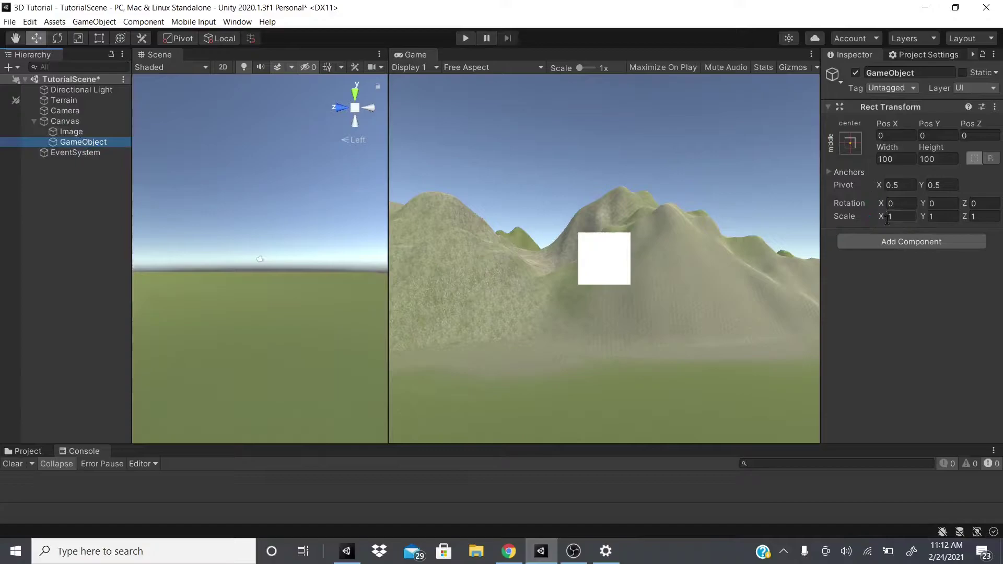
pyautogui.click(910, 74)
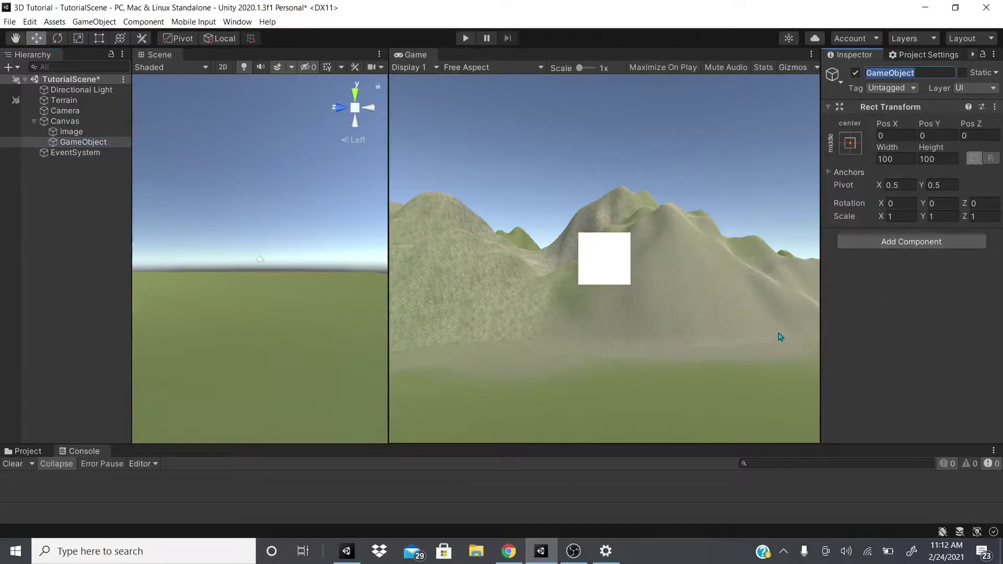
pyautogui.write('Layouts')
pyautogui.press('Return')
# - Add an Aspect Ratio Fitter layout component to the Image object
pyautogui.click(912, 241)
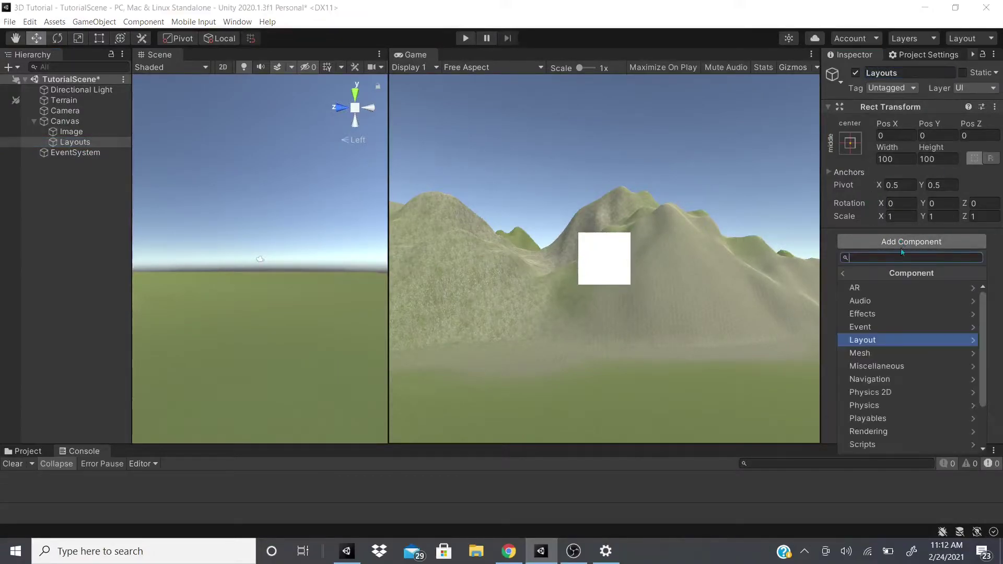
pyautogui.click(863, 345)
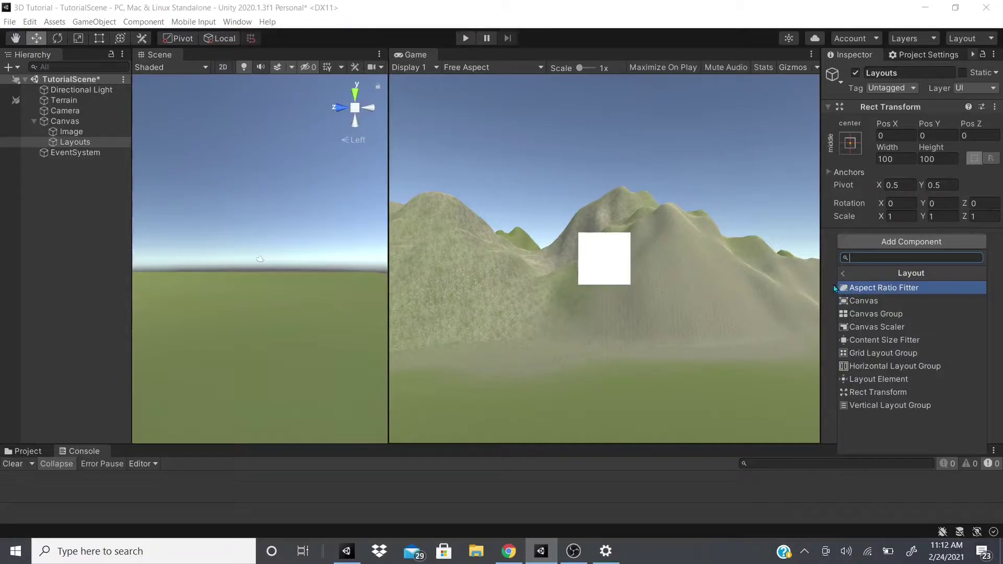
pyautogui.click(93, 133)
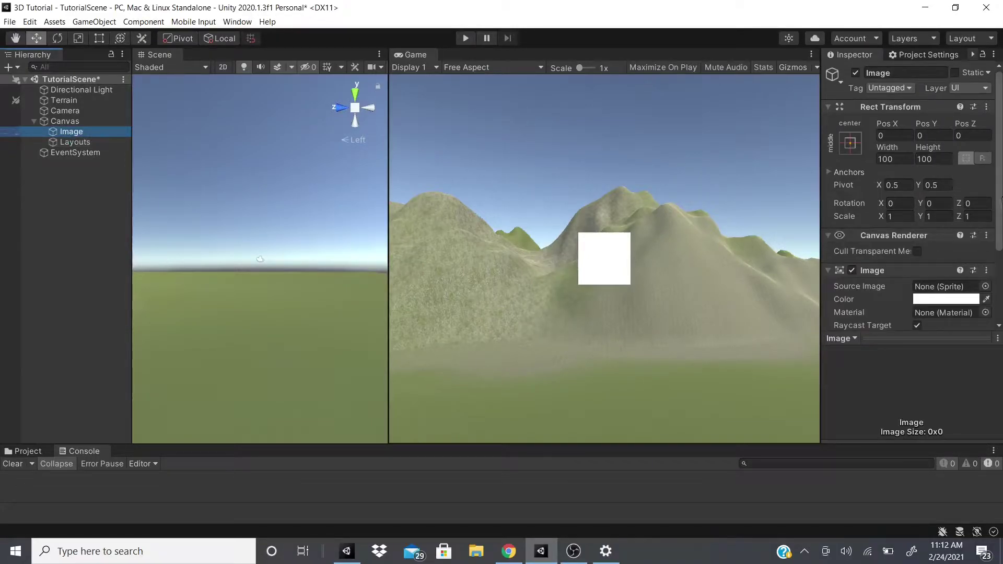
pyautogui.scroll(-5, 909, 235)
pyautogui.click(908, 316)
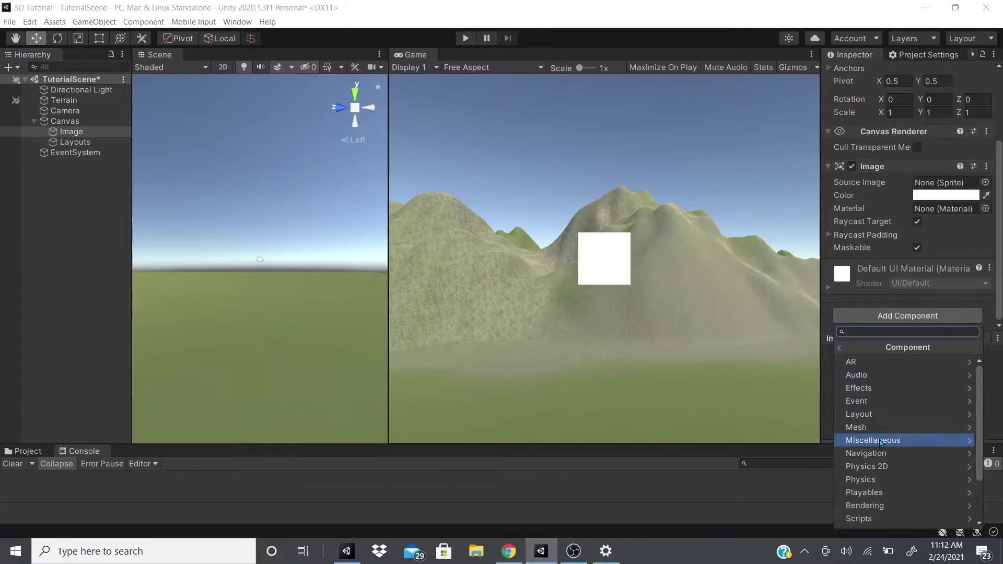
pyautogui.click(880, 414)
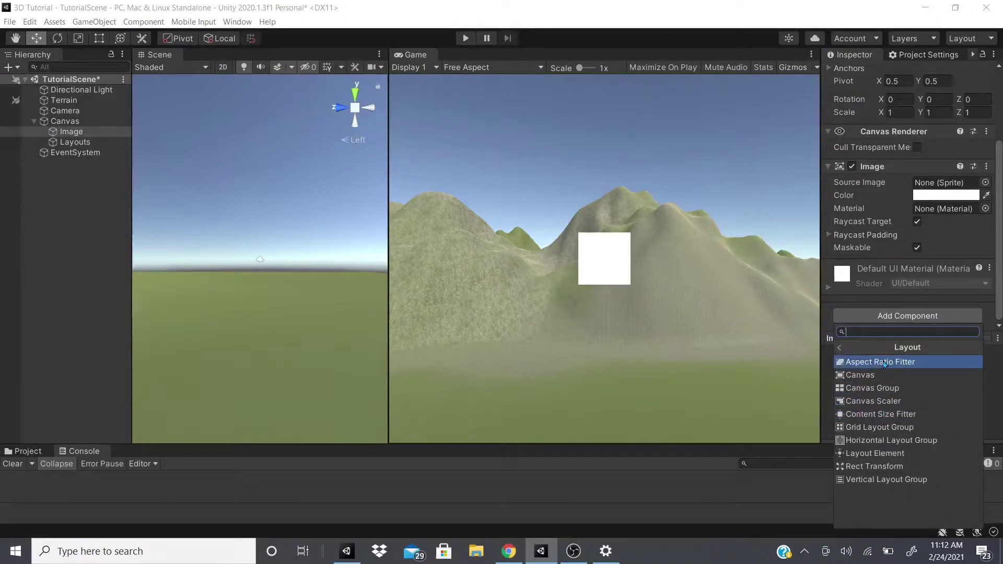
pyautogui.click(882, 362)
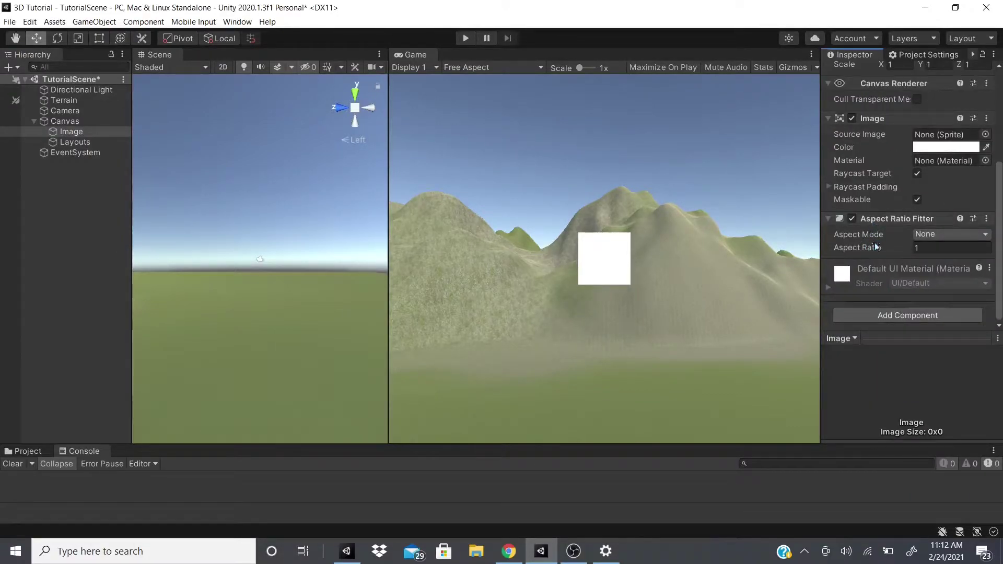
# - Set the fitter's aspect mode to Width Controls Height and try an aspect ratio of 2.36, followed by a smaller one
pyautogui.click(916, 248)
pyautogui.click(922, 235)
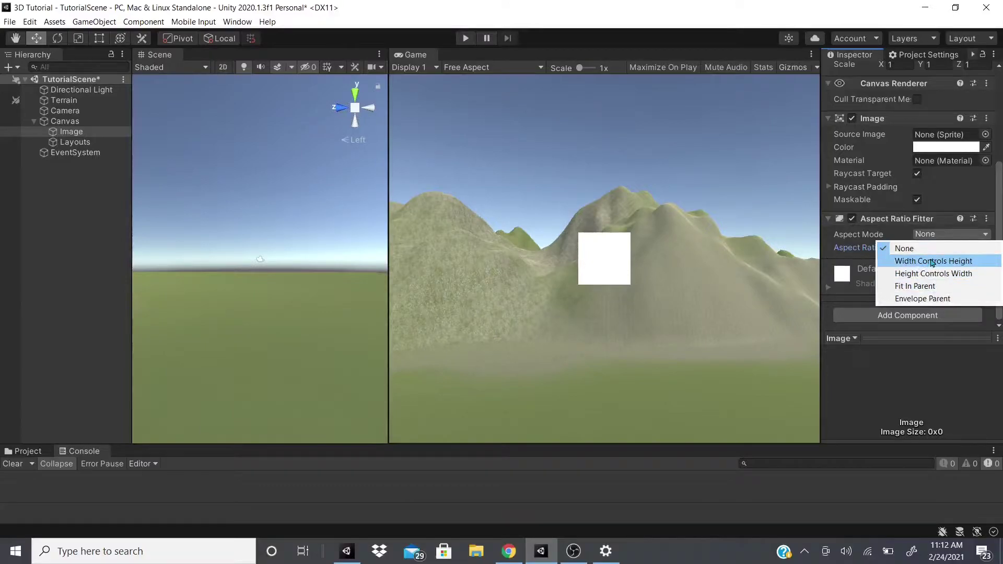
pyautogui.click(932, 261)
pyautogui.moveTo(888, 260); pyautogui.dragTo(923, 262)
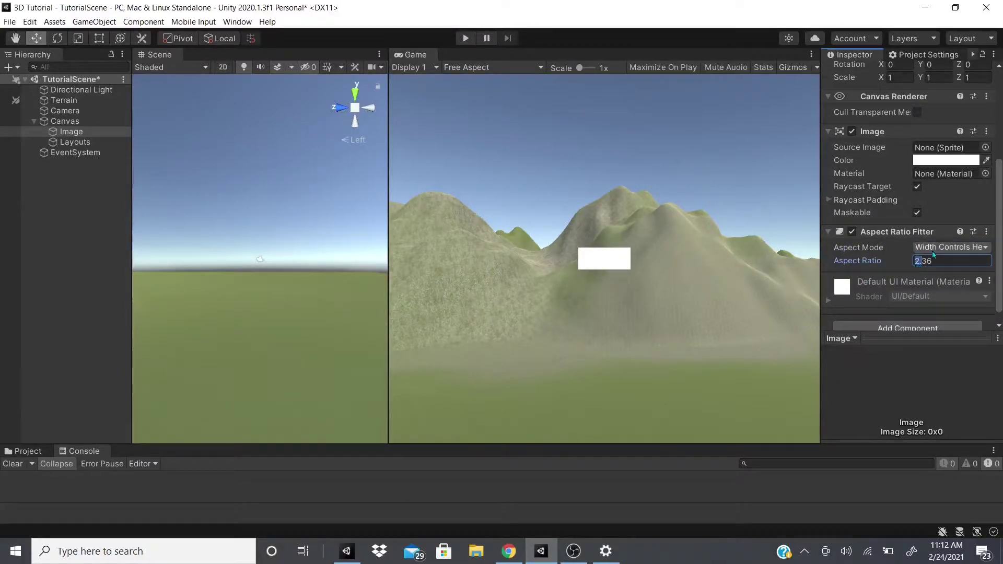
pyautogui.click(932, 249)
pyautogui.click(917, 250)
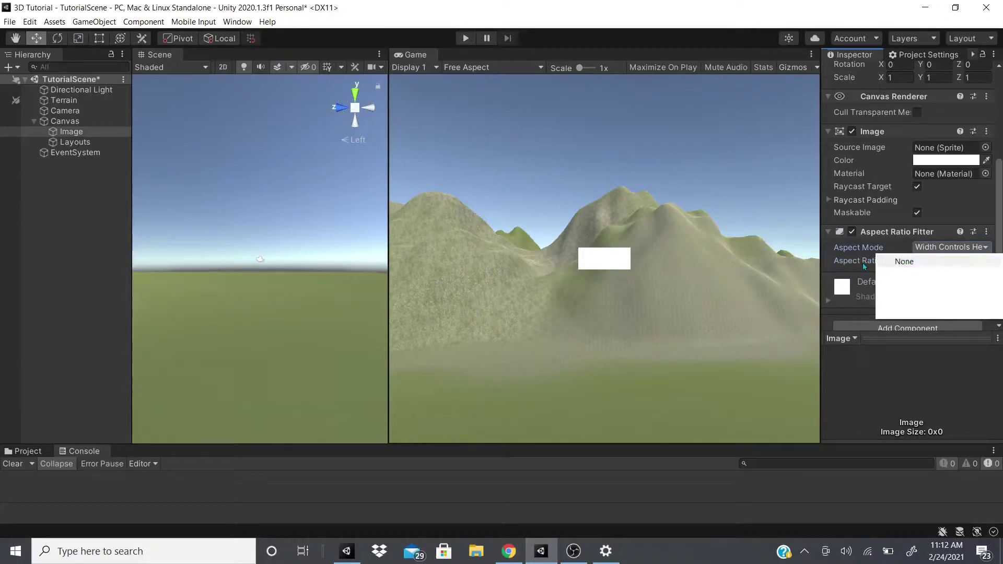
pyautogui.moveTo(864, 263)
pyautogui.mouseDown()
pyautogui.moveTo(881, 258)
pyautogui.moveTo(850, 271)
pyautogui.mouseUp()
# - Switch the Image's aspect mode to Height Controls Width and raise the aspect ratio to 2.23
pyautogui.click(915, 251)
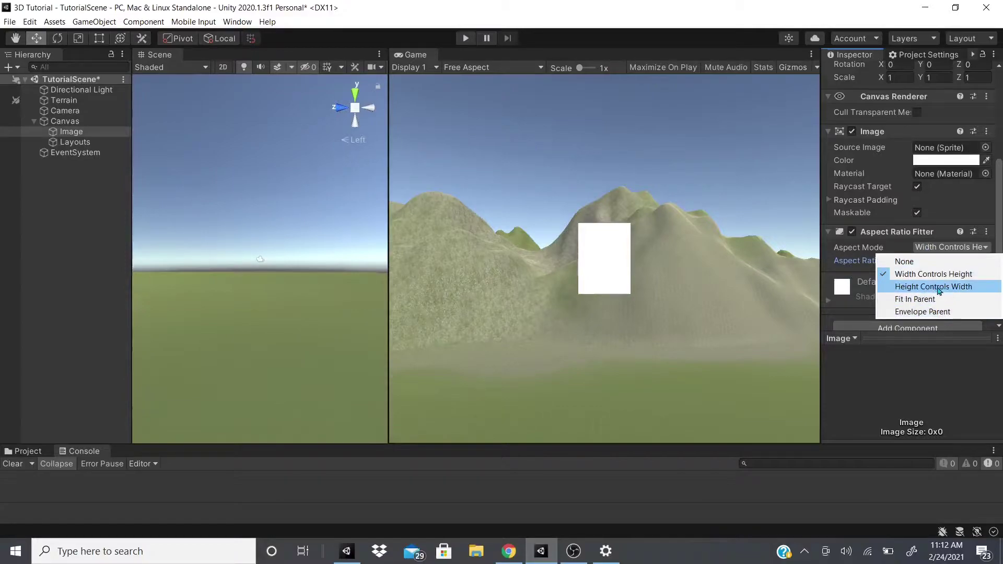
pyautogui.click(939, 291)
pyautogui.moveTo(902, 262); pyautogui.dragTo(929, 262)
# - Set the Image's aspect mode to Fit In Parent and lower the aspect ratio to 1.54
pyautogui.click(946, 247)
pyautogui.click(912, 302)
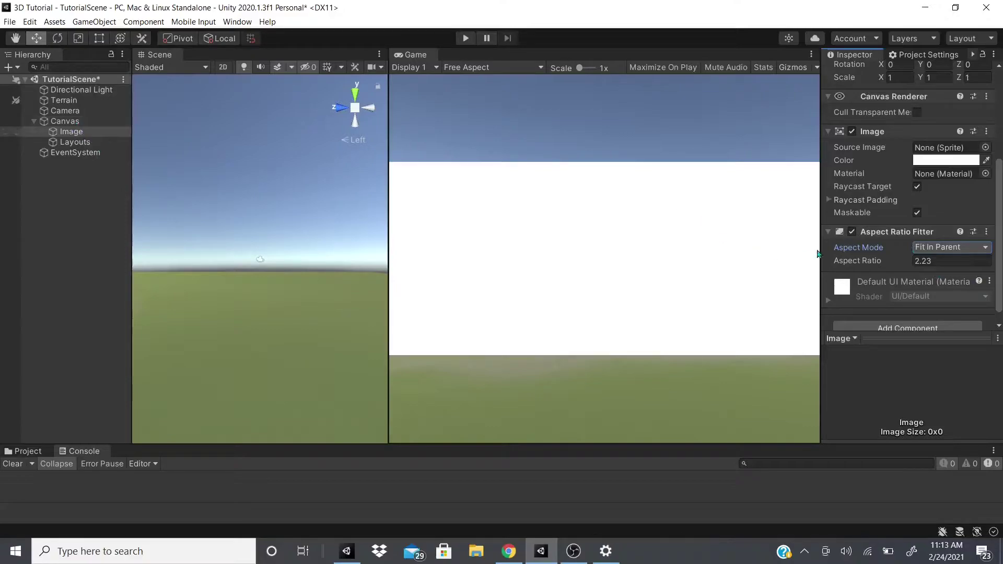
pyautogui.moveTo(859, 263); pyautogui.dragTo(837, 280)
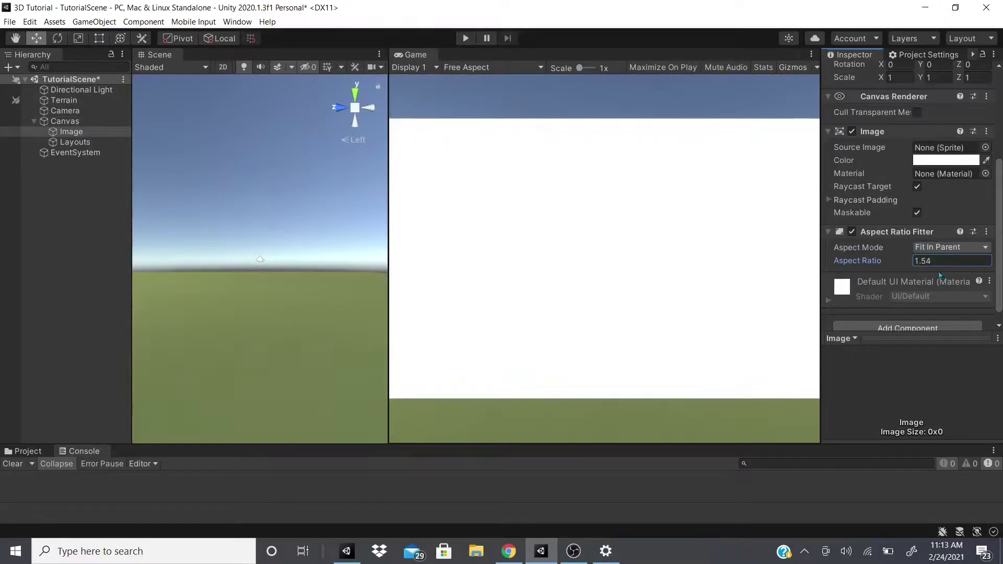
# - Set the Image's aspect mode to Envelope Parent and adjust the aspect ratio to 0.18
pyautogui.click(935, 250)
pyautogui.click(916, 312)
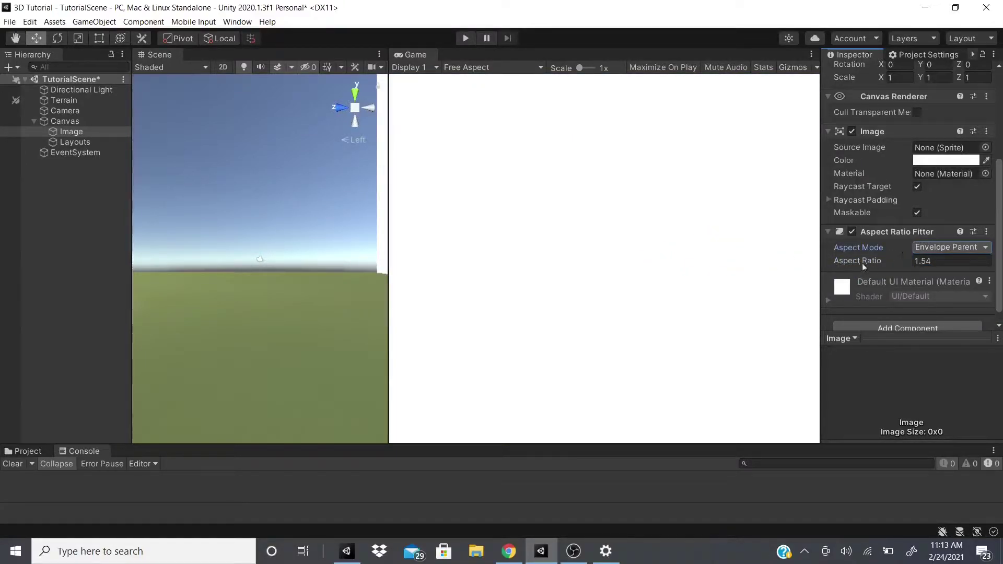
pyautogui.moveTo(862, 263)
pyautogui.mouseDown()
pyautogui.moveTo(839, 267)
pyautogui.moveTo(863, 254)
pyautogui.moveTo(851, 256)
pyautogui.mouseUp()
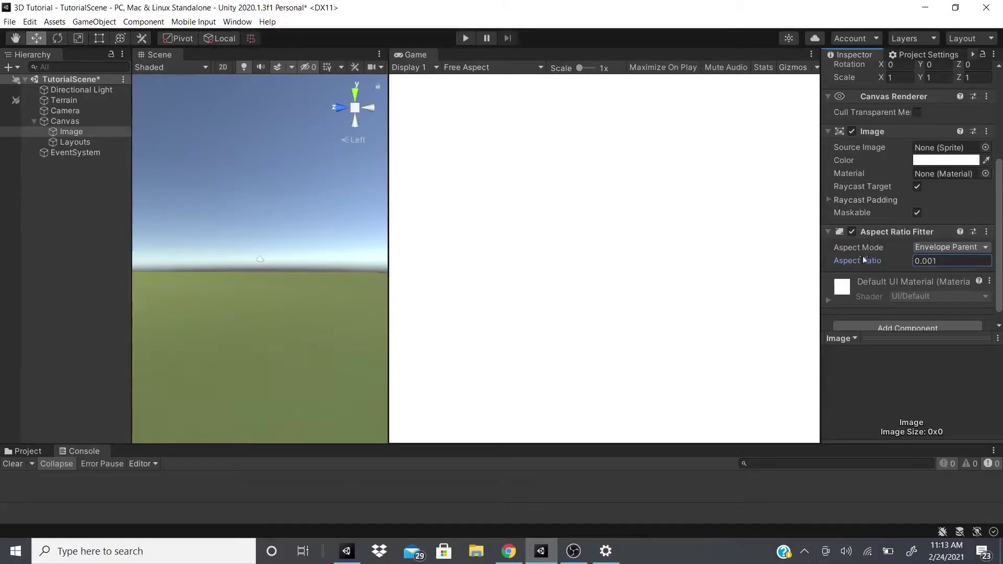
pyautogui.moveTo(851, 267); pyautogui.dragTo(857, 262)
# - Change the Image's color to black (000000) with an alpha of 150
pyautogui.click(935, 160)
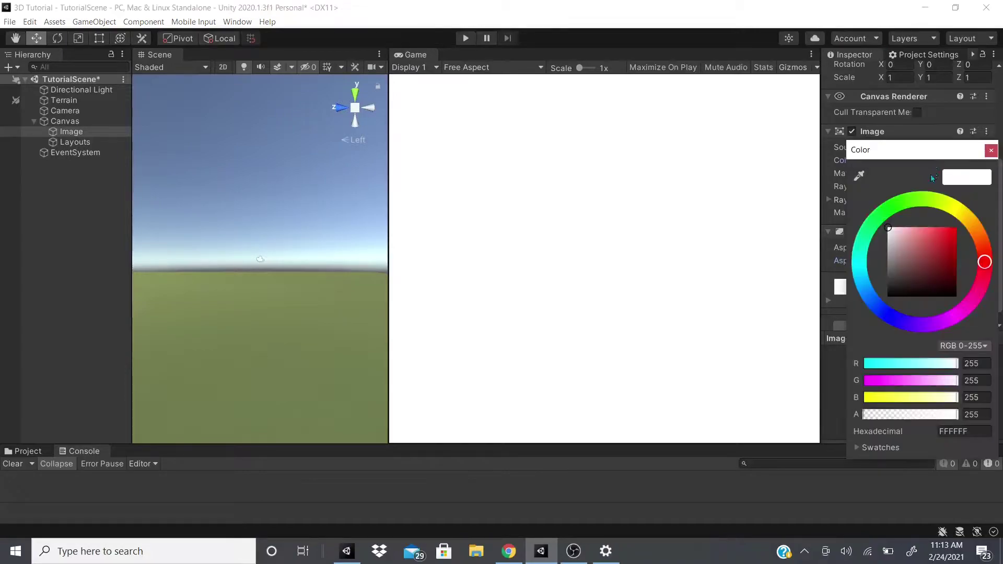
pyautogui.moveTo(891, 239); pyautogui.dragTo(883, 312)
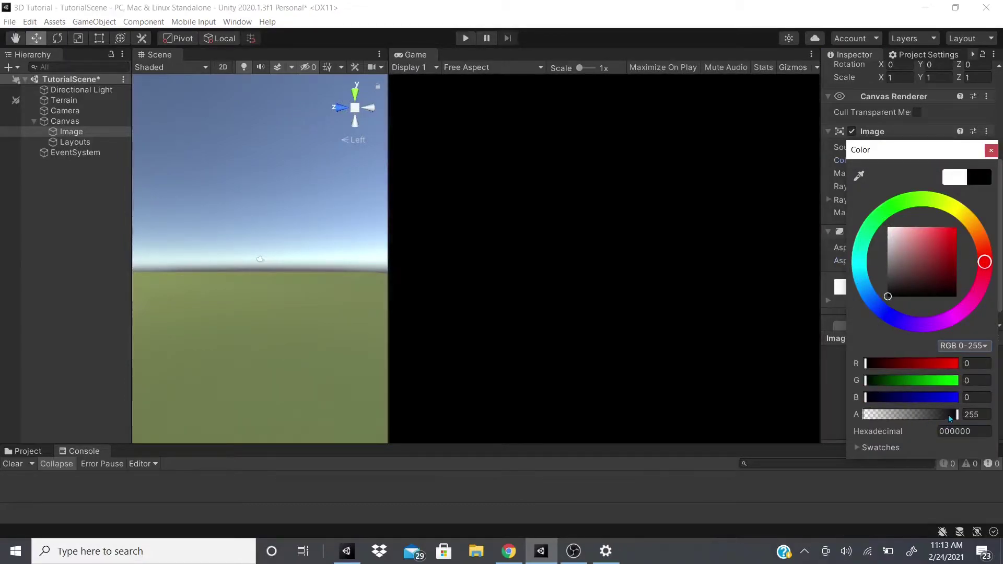
pyautogui.moveTo(949, 418); pyautogui.dragTo(920, 418)
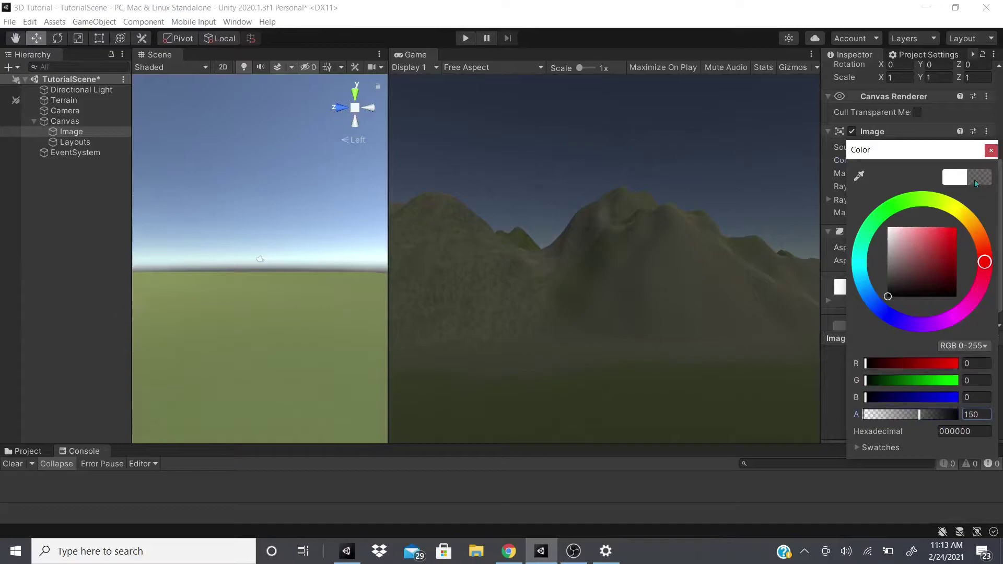
pyautogui.click(991, 151)
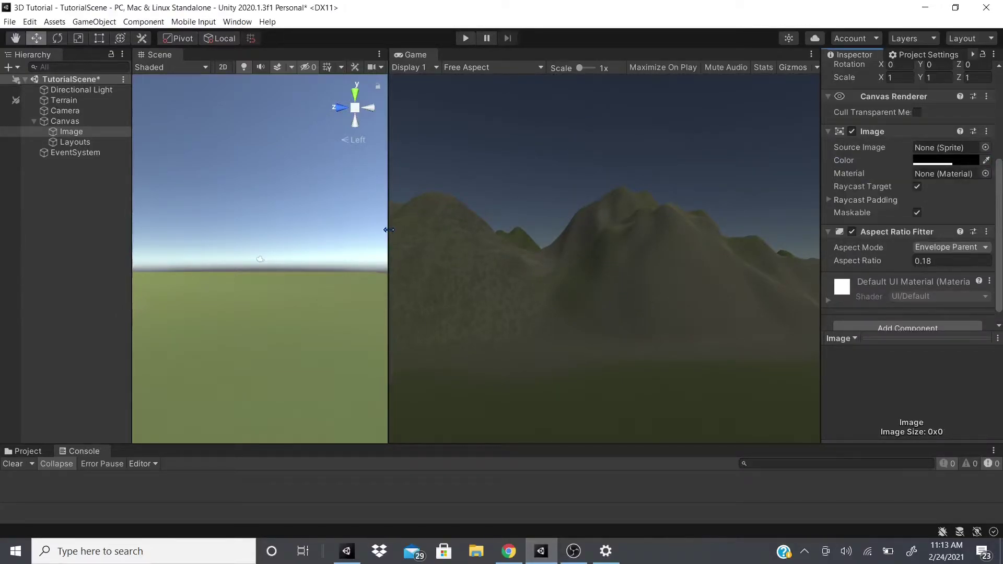
# - Preview the overlay in an enlarged Game view at Android (1920x1080), 320x568, AndroidP (1080x1920) and 9:16, returning to Free Aspect and a narrower view
pyautogui.moveTo(389, 230); pyautogui.dragTo(261, 236)
pyautogui.click(373, 70)
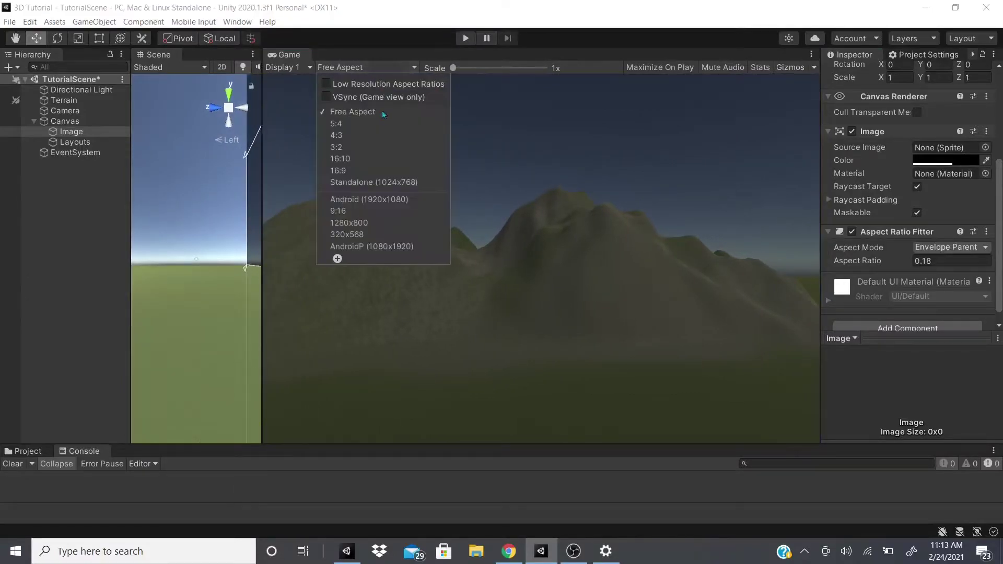
pyautogui.click(361, 183)
pyautogui.click(377, 67)
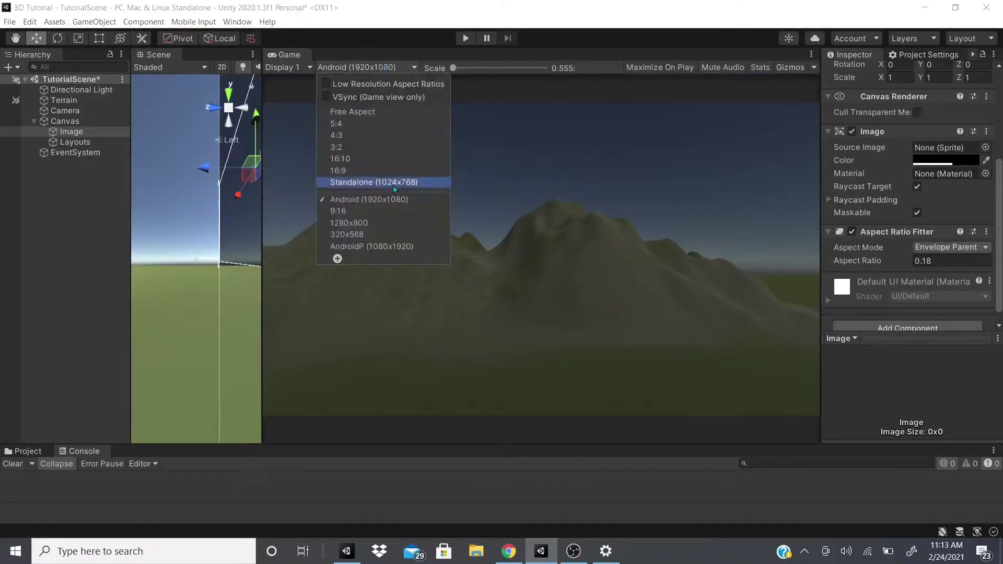
pyautogui.click(345, 230)
pyautogui.click(363, 70)
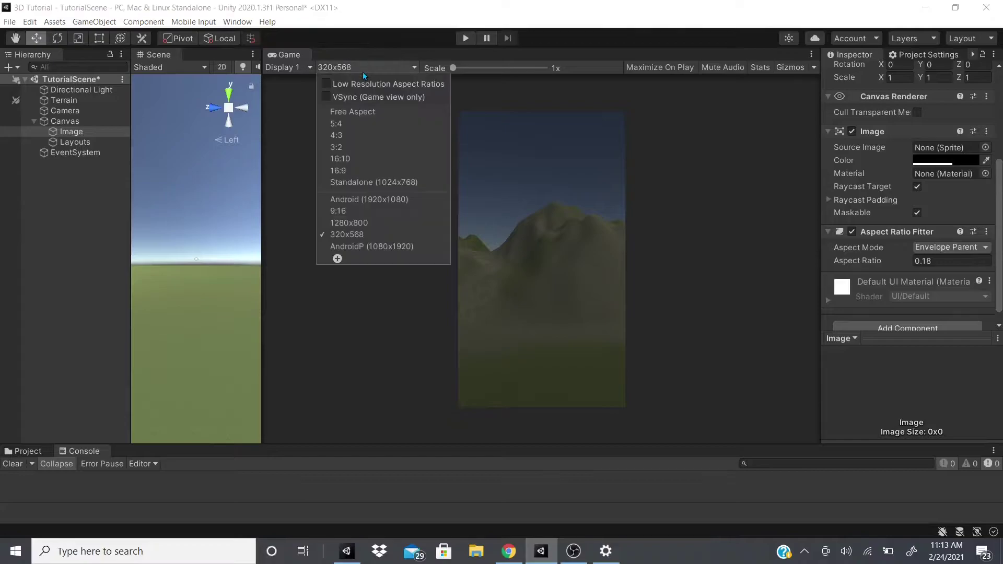
pyautogui.click(371, 246)
pyautogui.click(368, 68)
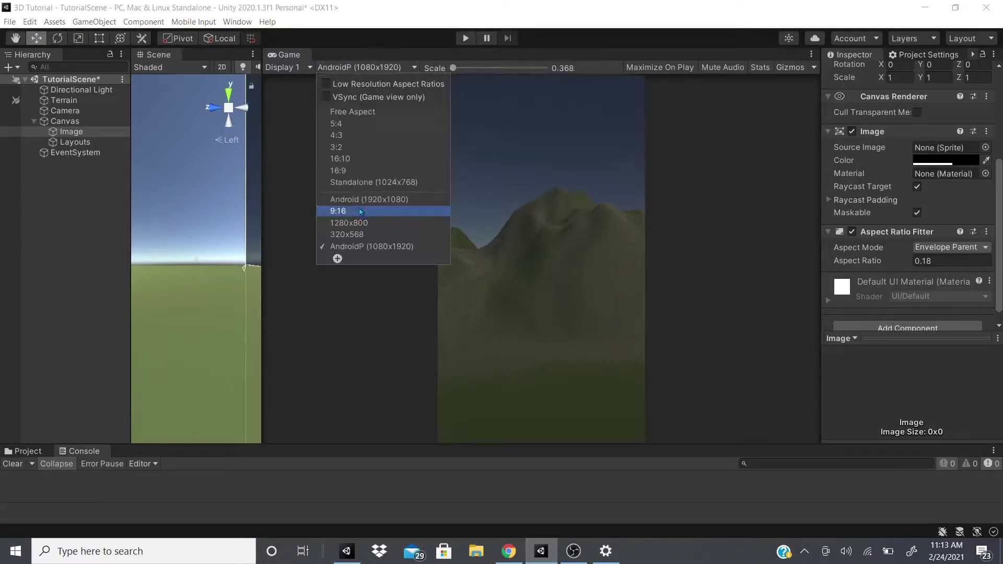
pyautogui.click(361, 209)
pyautogui.click(372, 68)
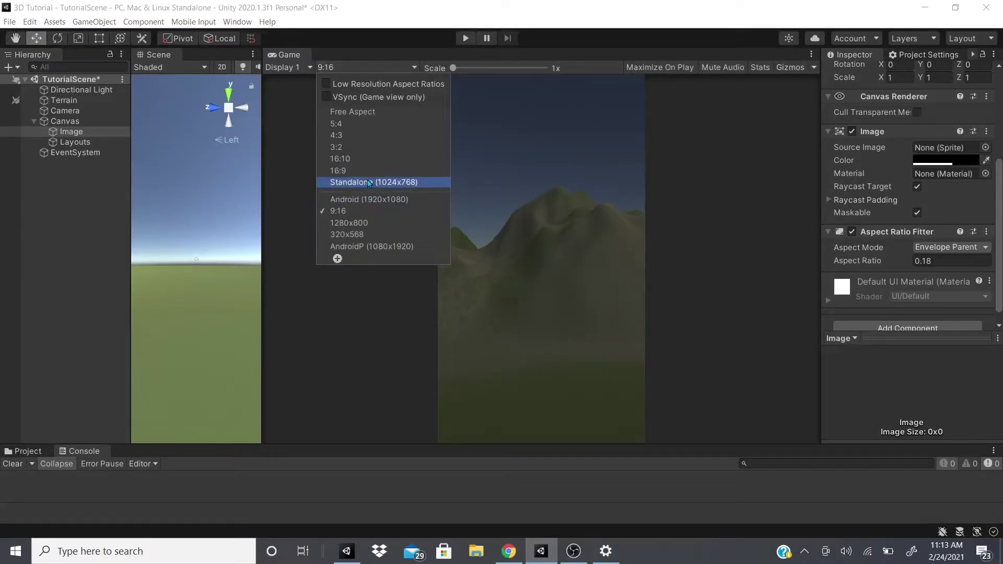
pyautogui.click(351, 111)
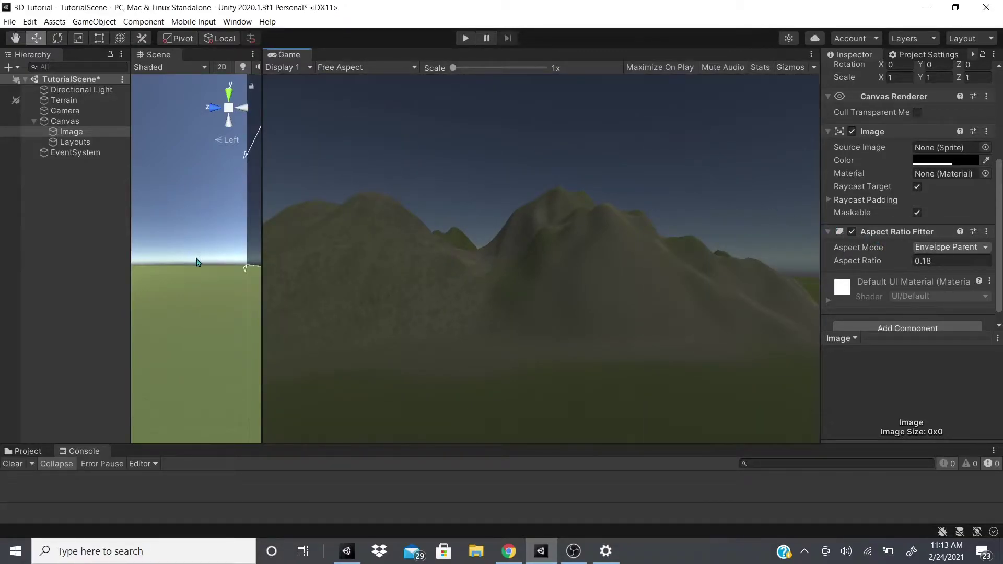
pyautogui.moveTo(262, 251); pyautogui.dragTo(485, 252)
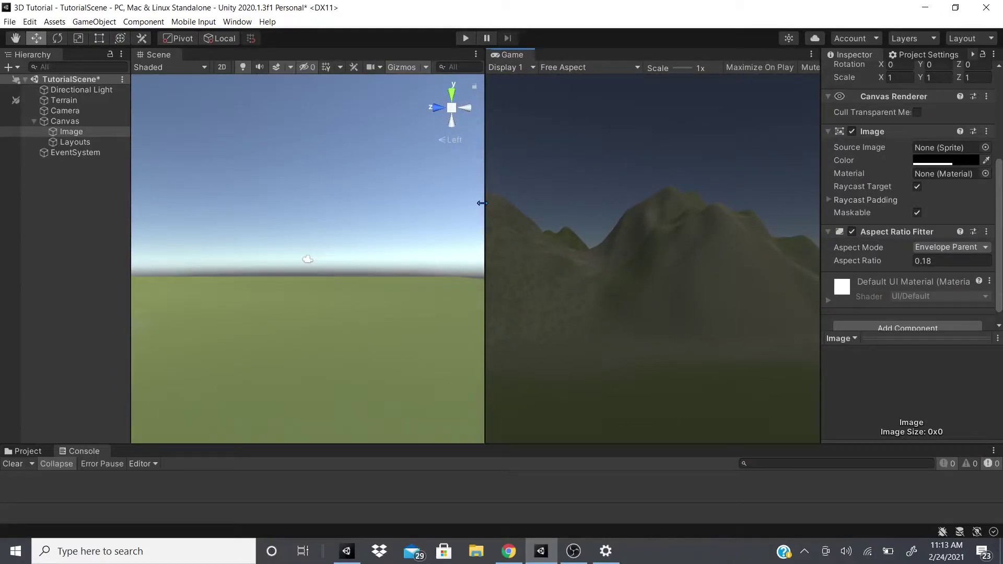
pyautogui.moveTo(482, 203); pyautogui.dragTo(464, 205)
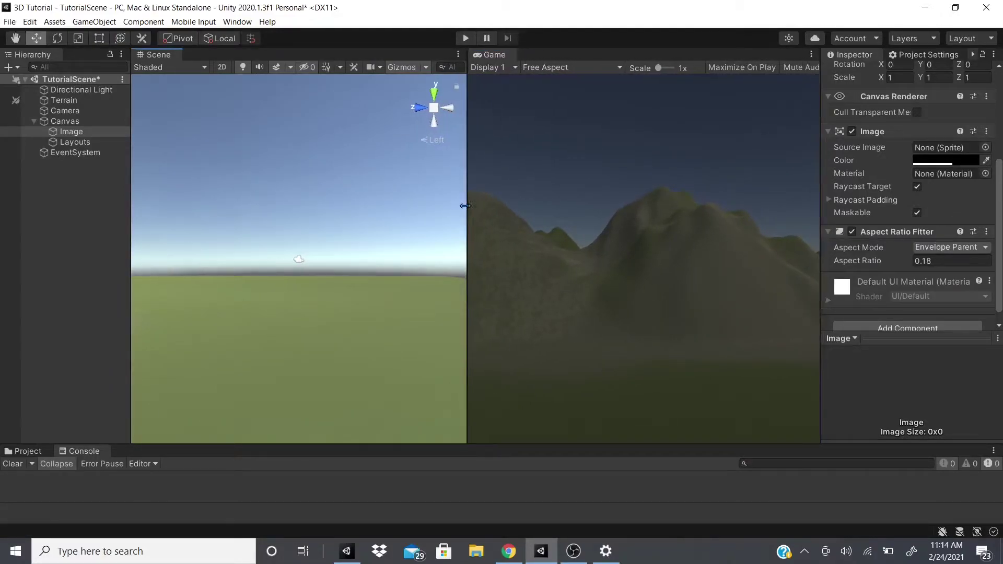
# - Set the Image's aspect mode to None and remove its Aspect Ratio Fitter component
pyautogui.click(980, 251)
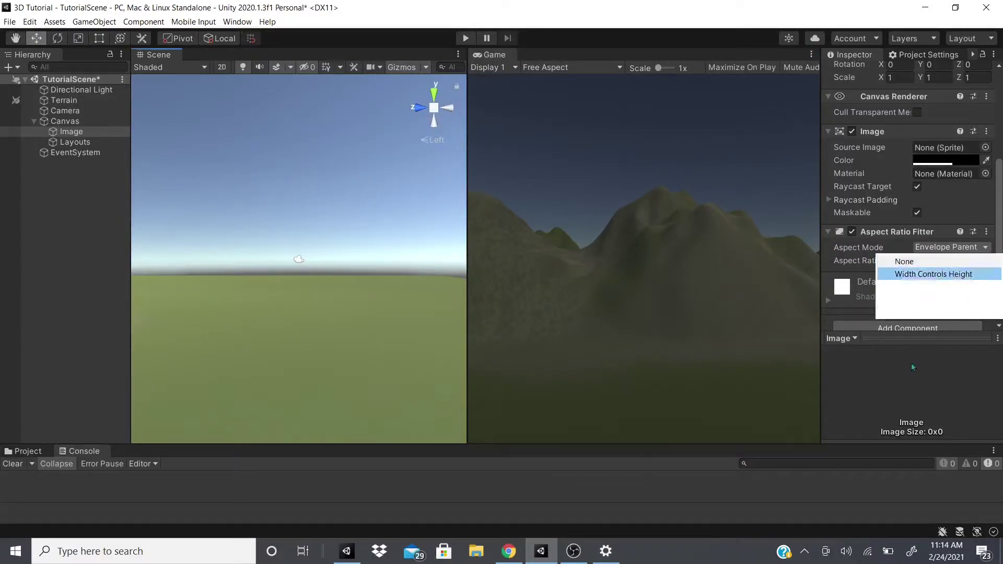
pyautogui.click(923, 266)
pyautogui.click(987, 218)
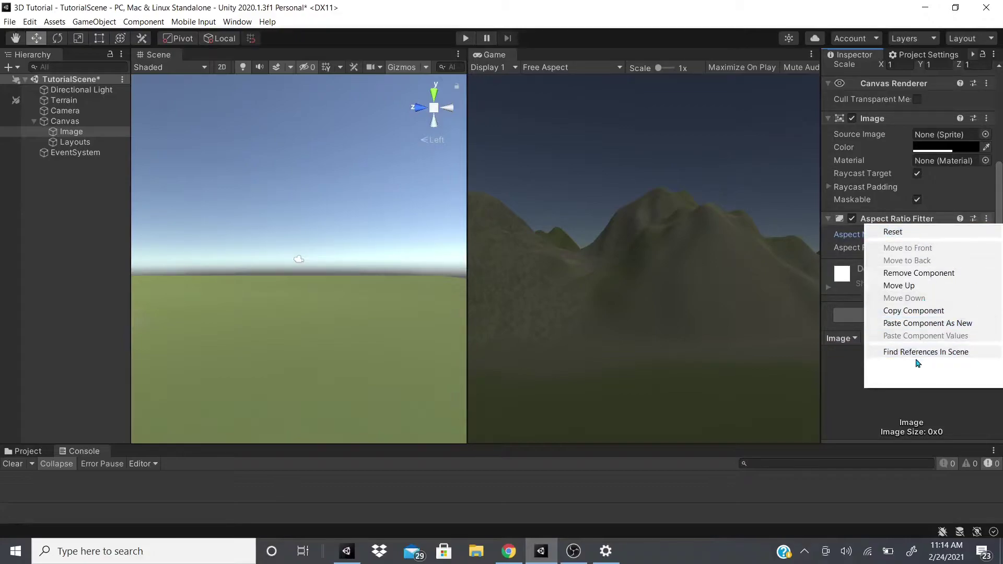
pyautogui.click(919, 273)
# - Change the Image's color to white (FFFFFF) with an alpha of 255
pyautogui.click(946, 216)
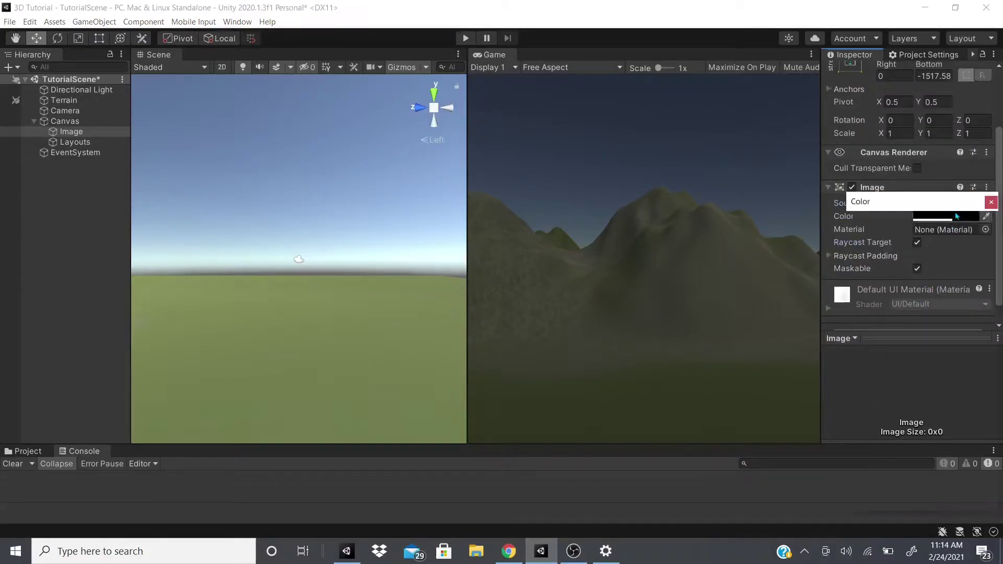
pyautogui.moveTo(925, 312); pyautogui.dragTo(888, 280)
pyautogui.moveTo(922, 466); pyautogui.dragTo(960, 466)
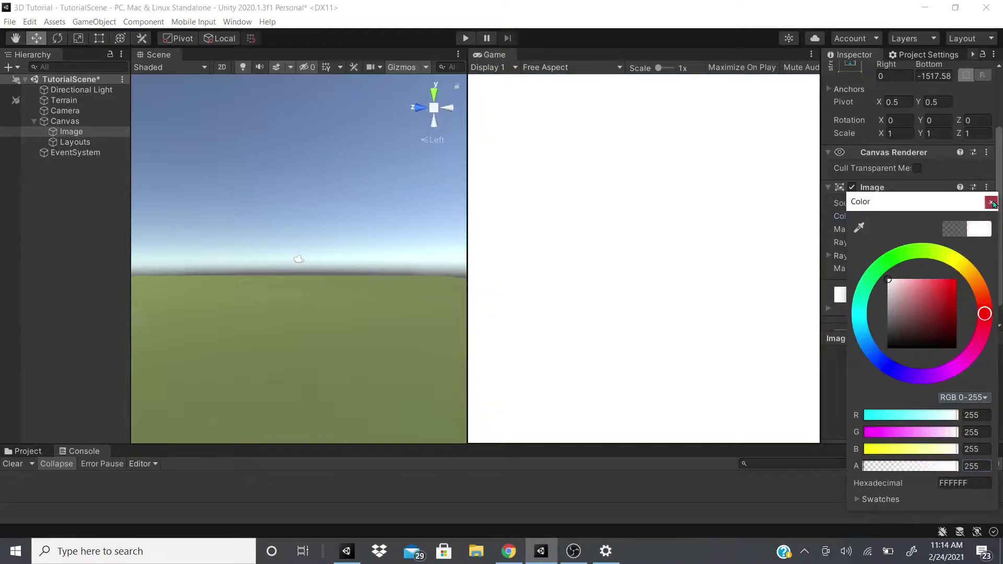
pyautogui.click(991, 202)
# - Delete the stretched Image and add a new default UI Image to the Canvas
pyautogui.rightClick(92, 122)
pyautogui.rightClick(75, 136)
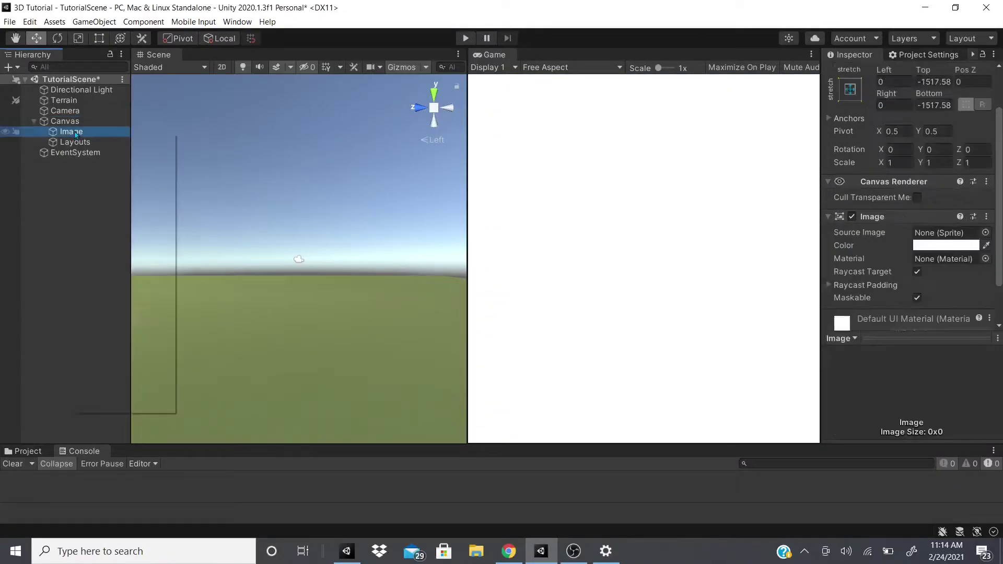
pyautogui.click(134, 218)
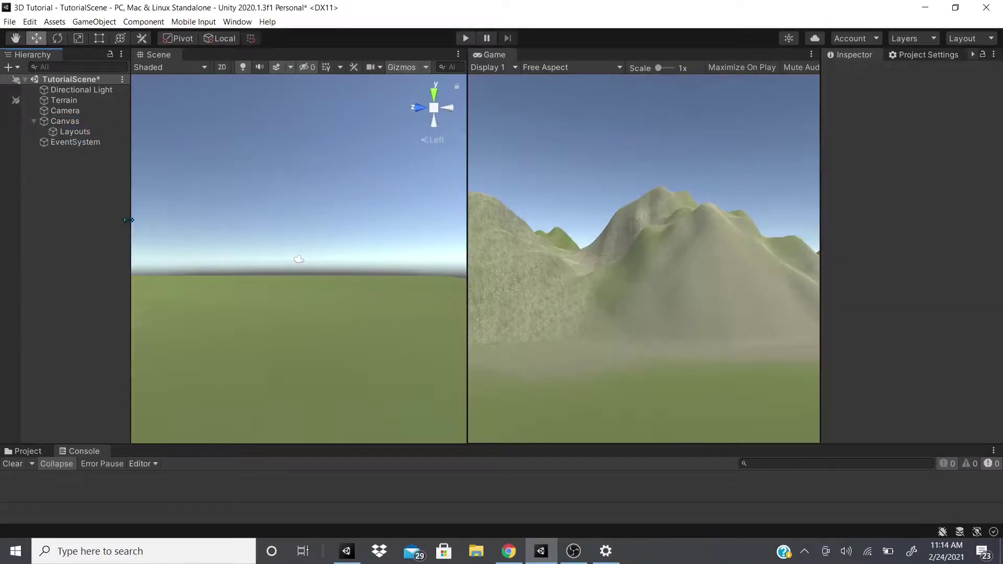
pyautogui.rightClick(45, 125)
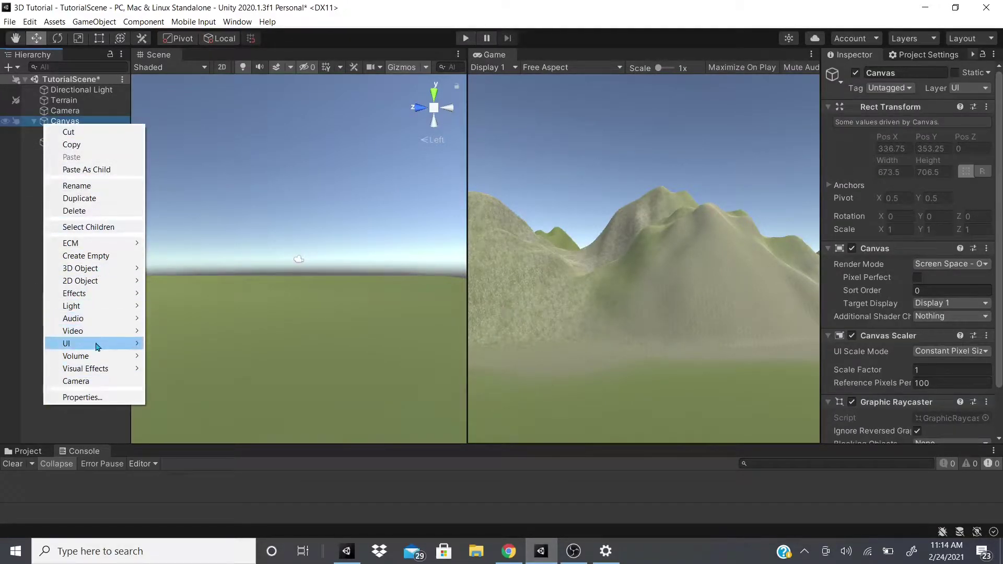
pyautogui.moveTo(68, 343)
pyautogui.click(204, 368)
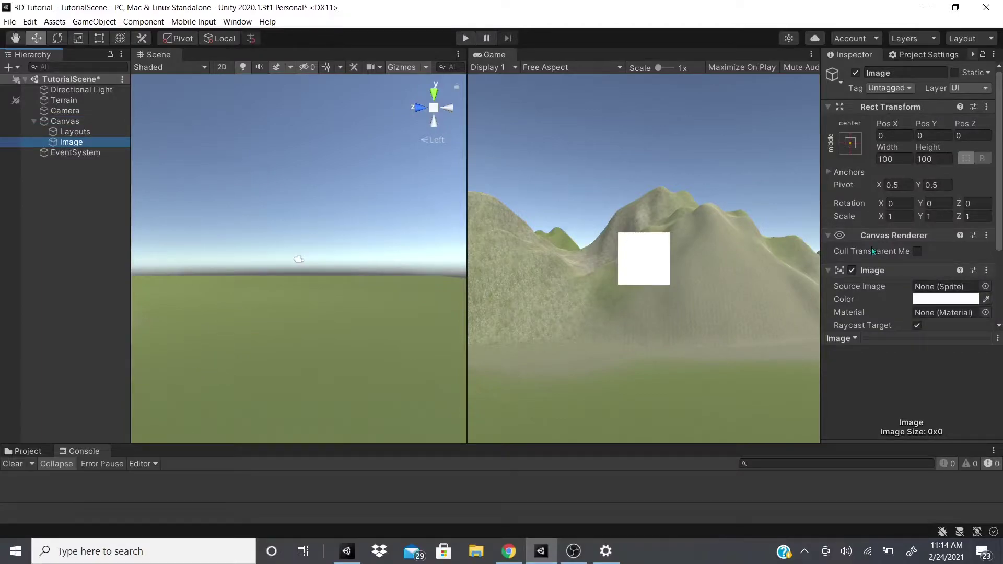
pyautogui.scroll(-3, 872, 251)
# - Browse the Layout components that can be added to the Layouts object
pyautogui.click(75, 131)
pyautogui.click(907, 243)
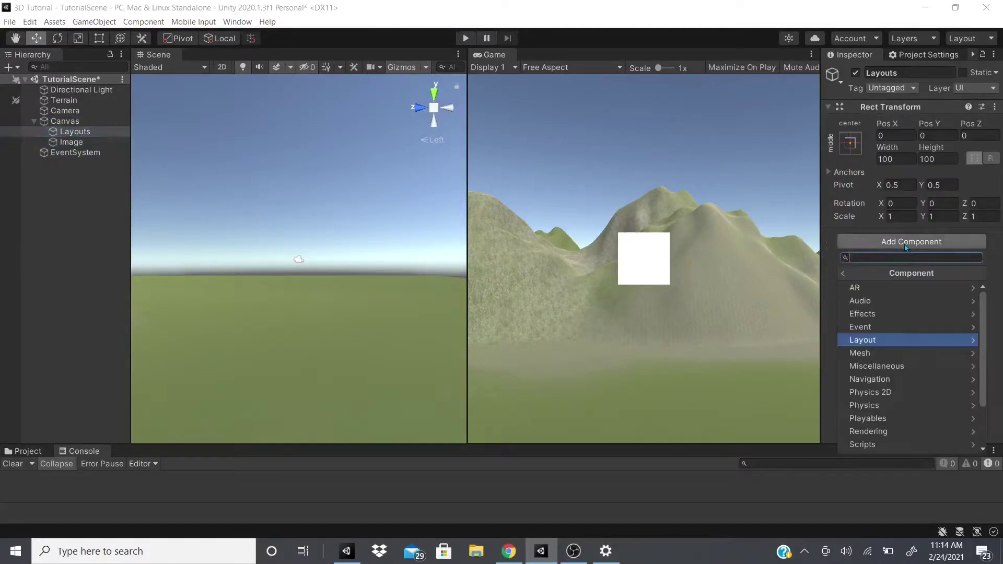
pyautogui.click(859, 340)
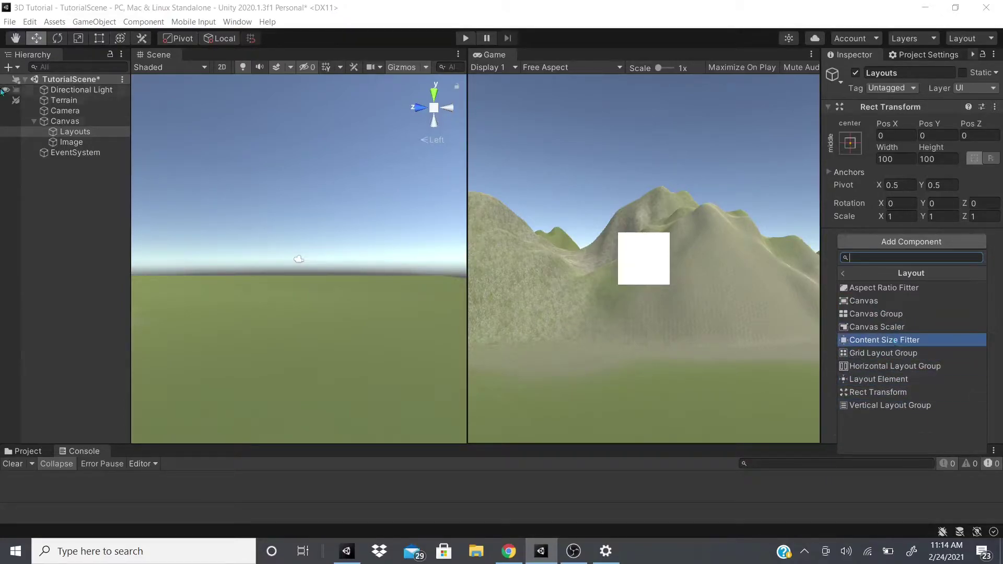
pyautogui.click(65, 120)
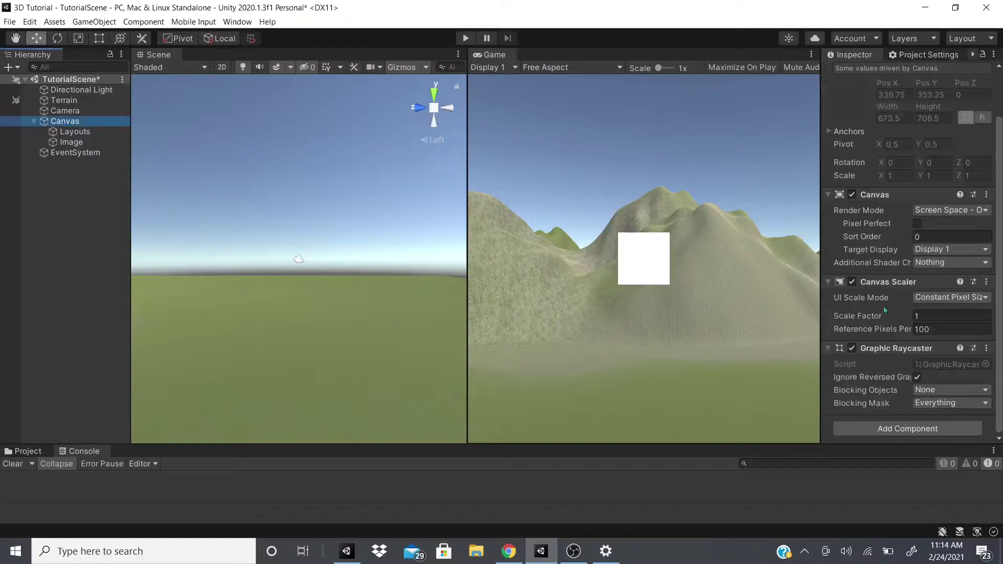
pyautogui.click(75, 131)
pyautogui.click(902, 243)
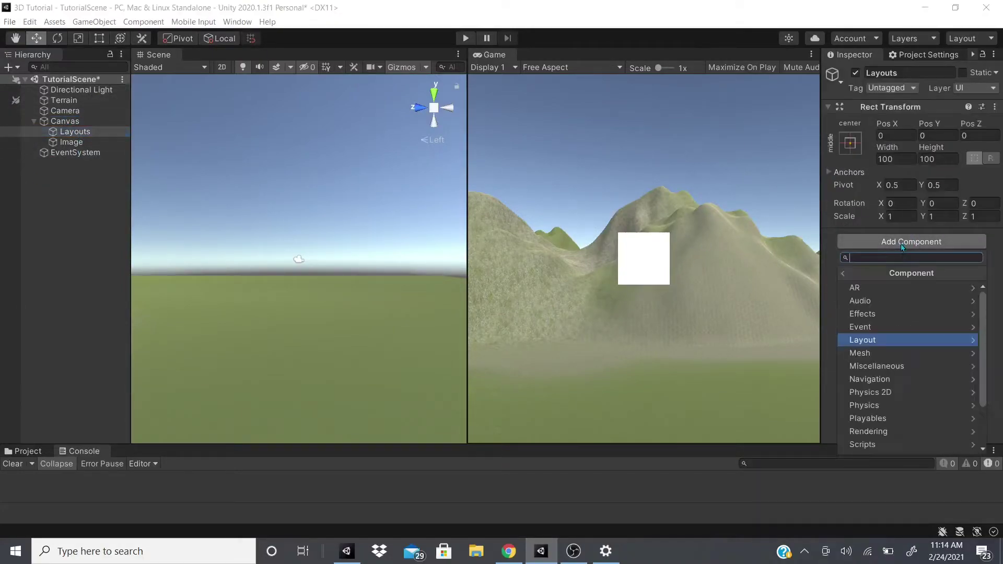
pyautogui.click(862, 342)
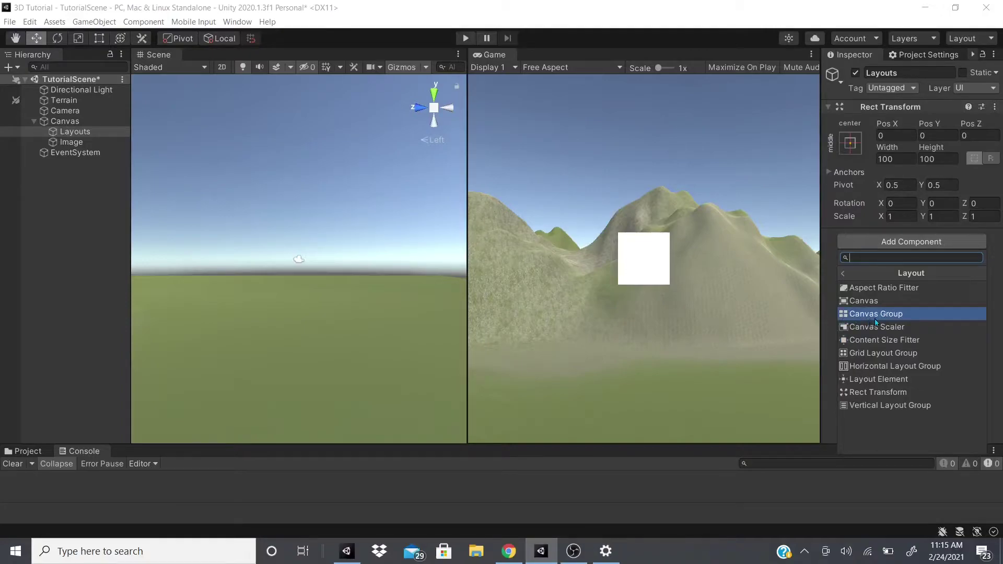
# - Create an empty GameObject at the root of the scene
pyautogui.click(93, 175)
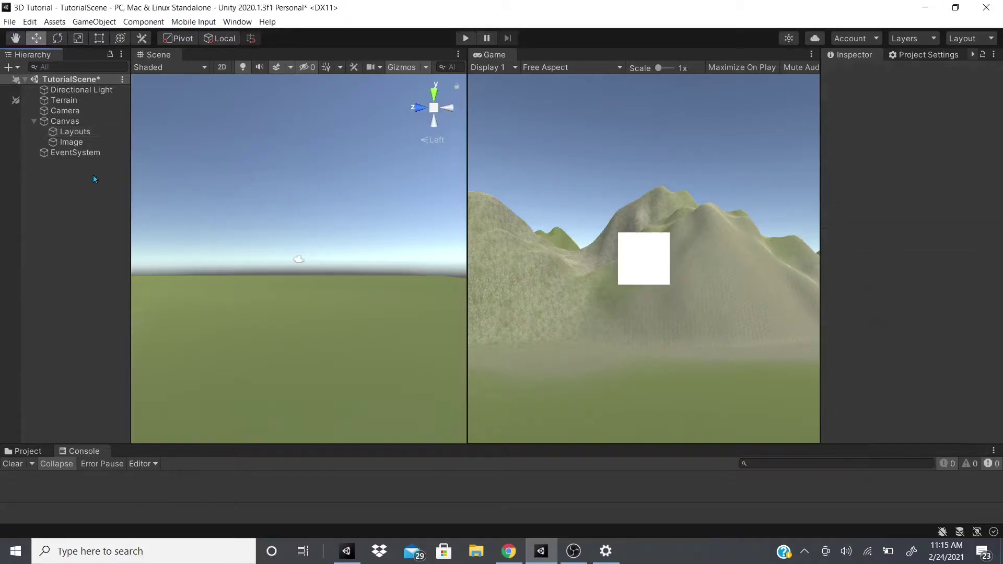
pyautogui.rightClick(93, 174)
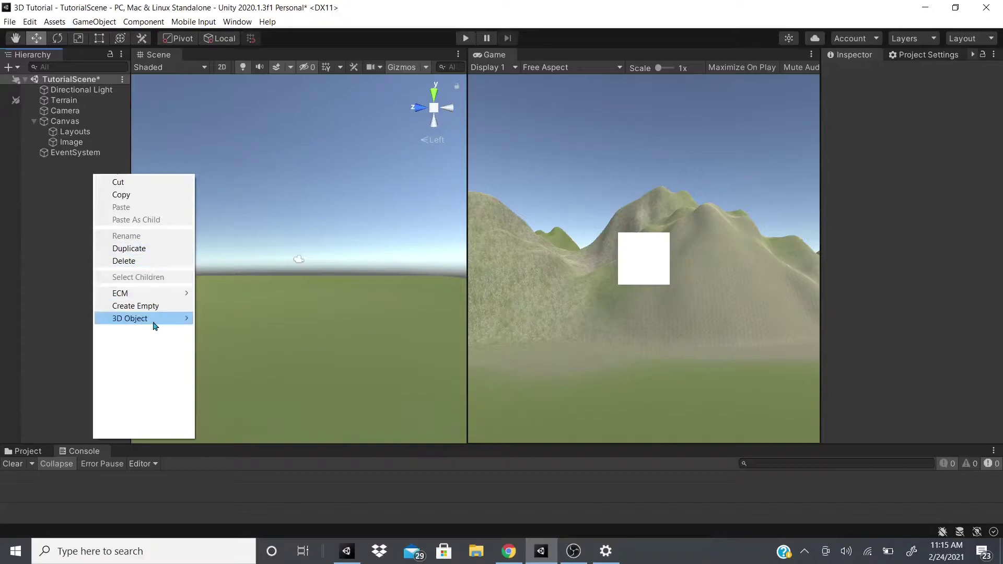
pyautogui.click(163, 308)
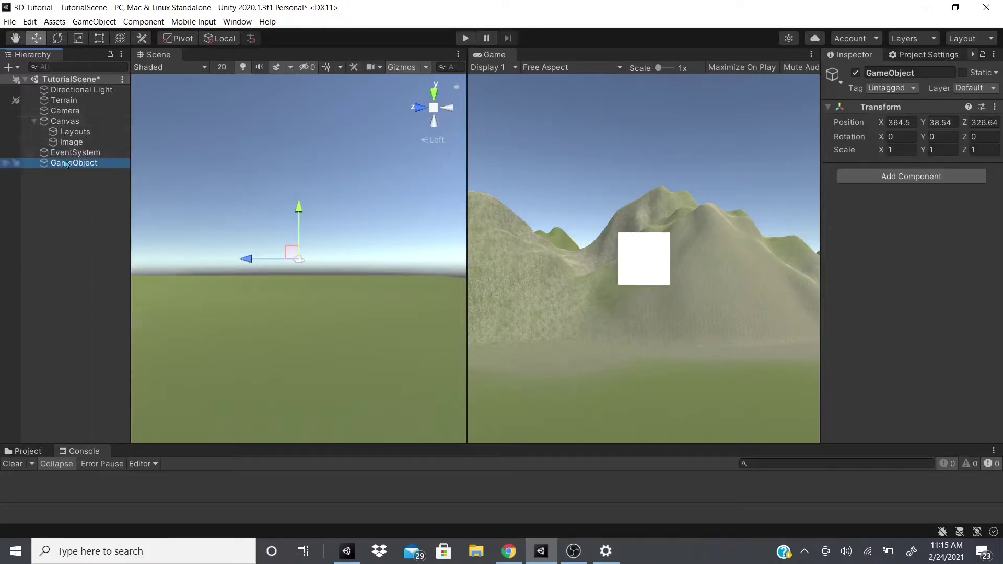
# - Create a second Canvas at the scene root and name it AnotherCanvas
pyautogui.click(71, 194)
pyautogui.rightClick(71, 194)
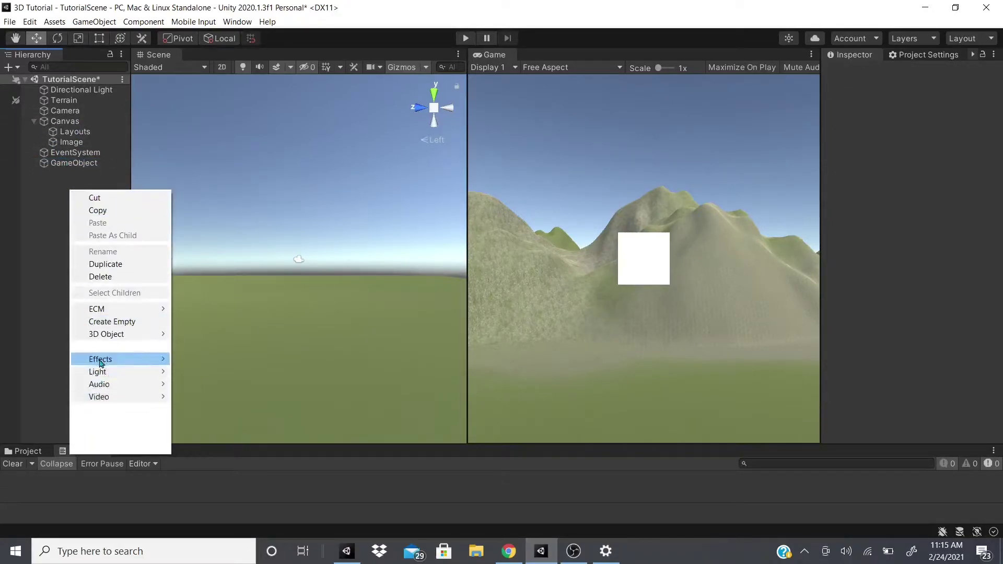
pyautogui.moveTo(157, 409)
pyautogui.click(226, 373)
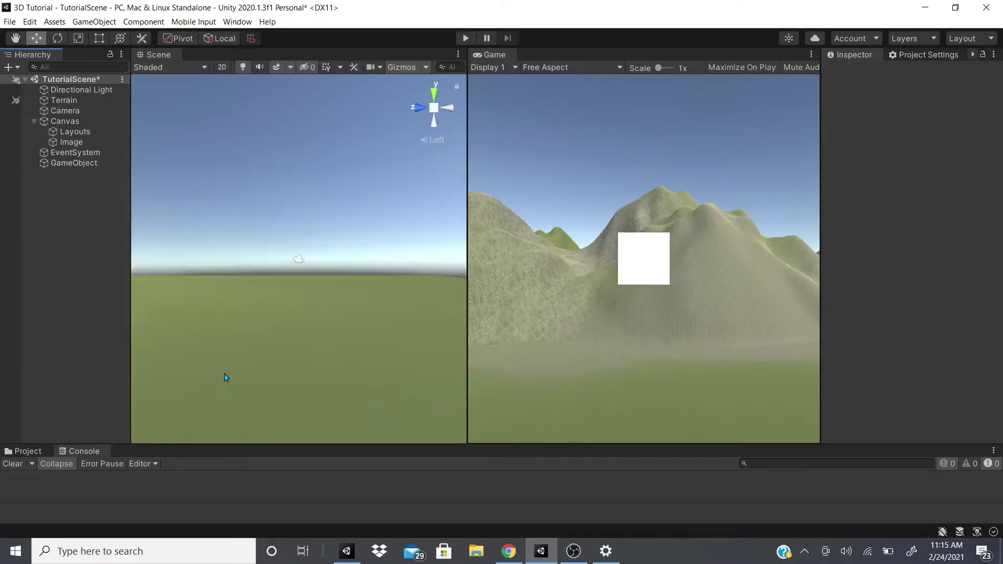
pyautogui.click(935, 71)
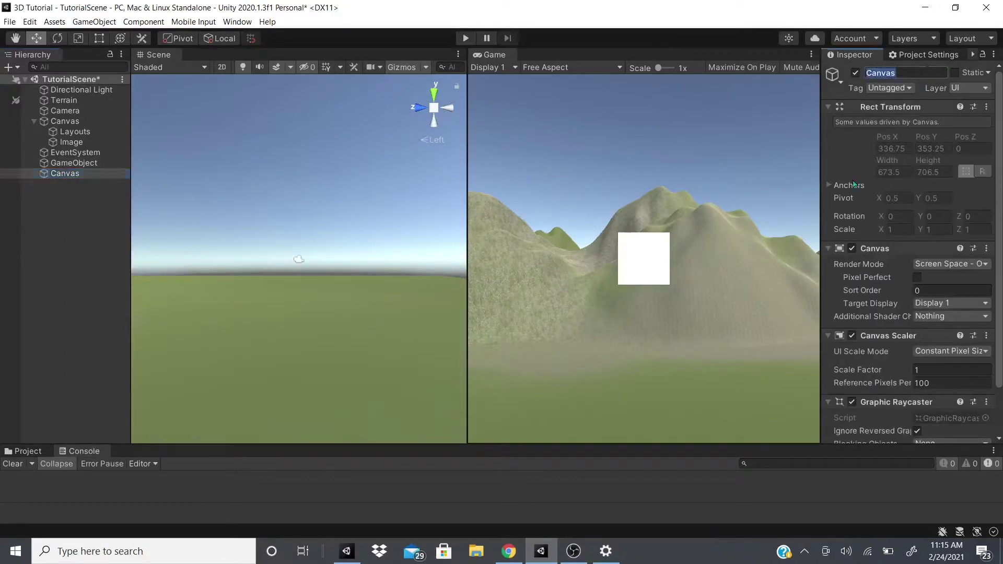
pyautogui.write('AnotherCanvas')
pyautogui.press('Return')
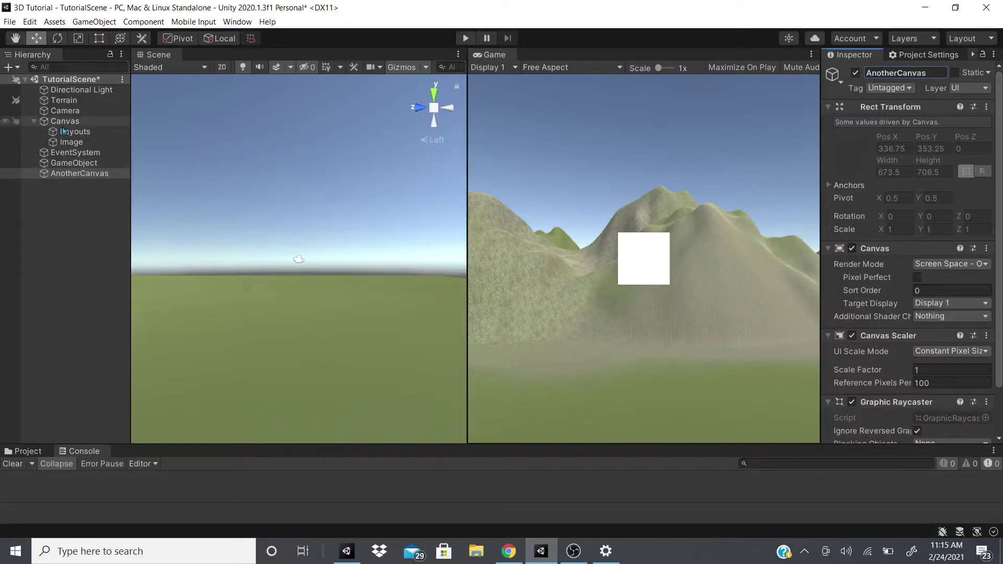
# - Rename the empty GameObject to CanvasLayout and add a Canvas Group component to it
pyautogui.click(88, 143)
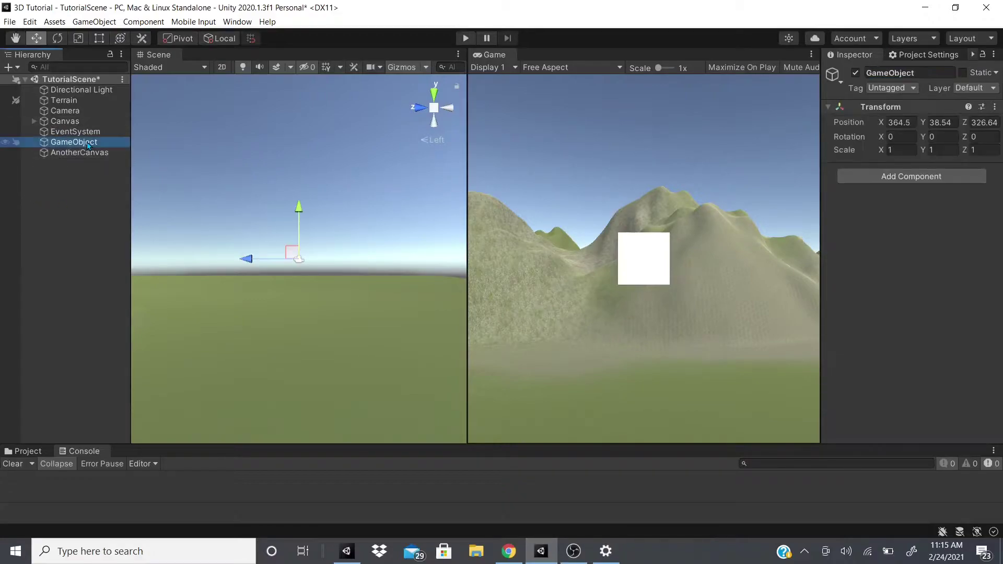
pyautogui.click(891, 73)
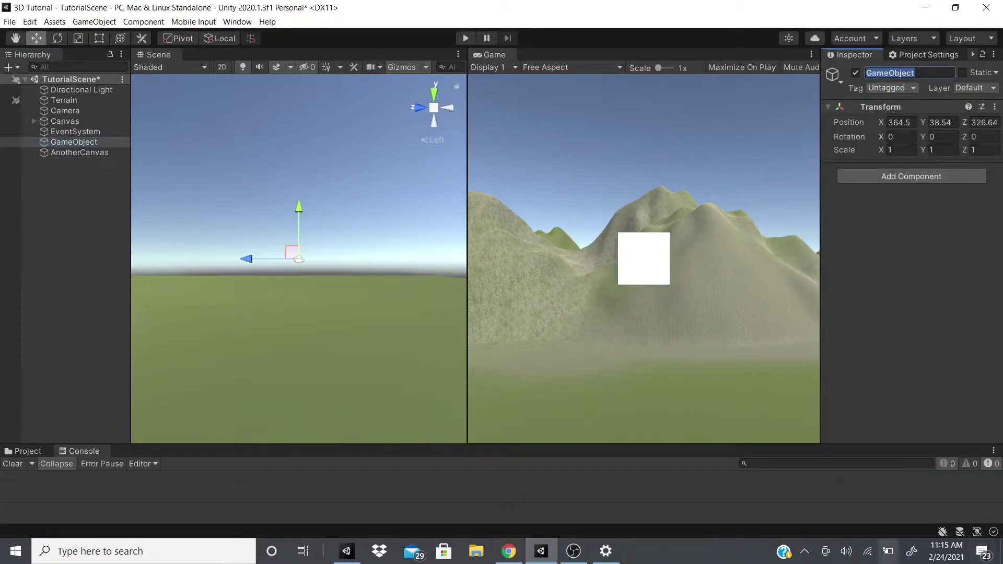
pyautogui.write('CanvasLayout')
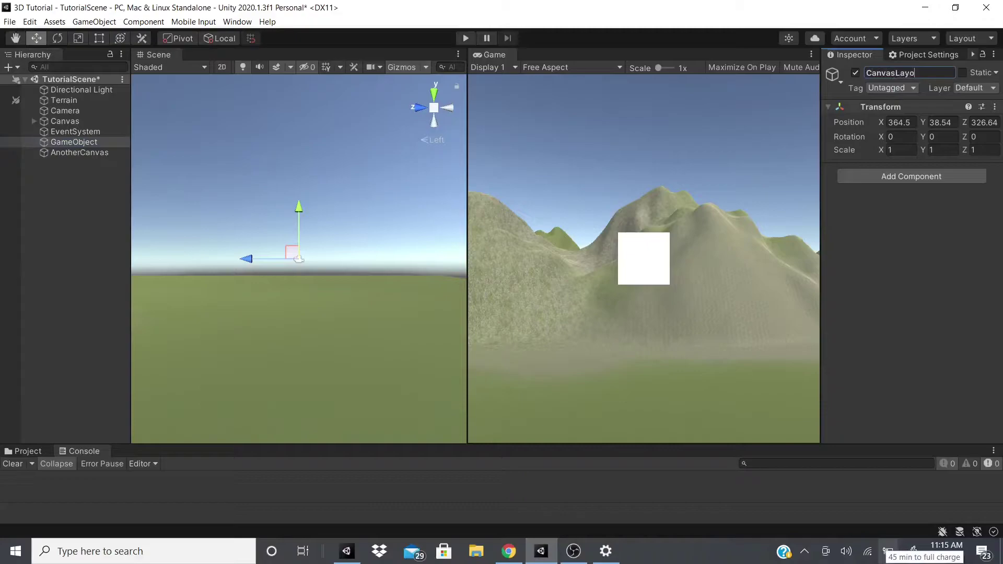
pyautogui.click(912, 176)
pyautogui.click(881, 261)
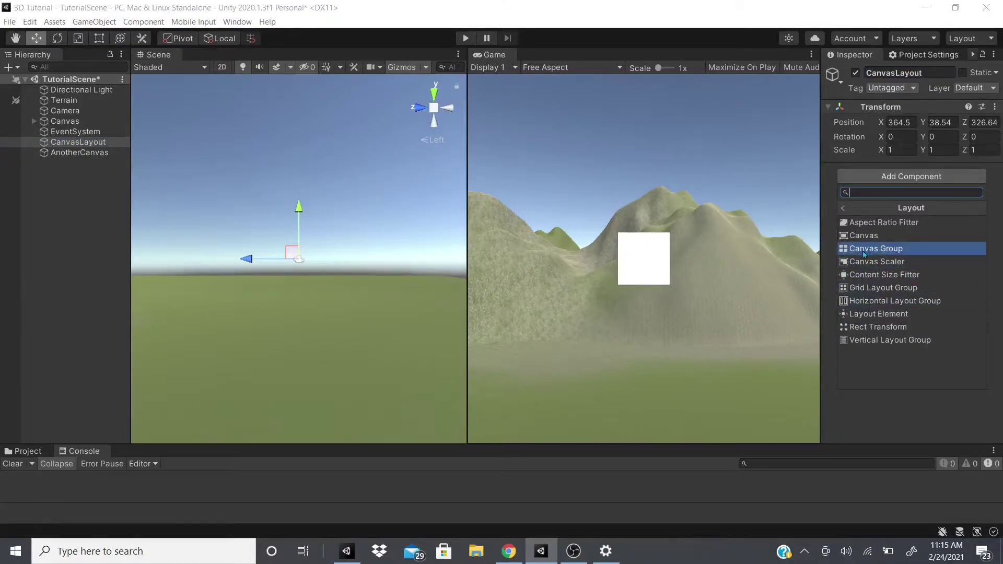
pyautogui.click(865, 249)
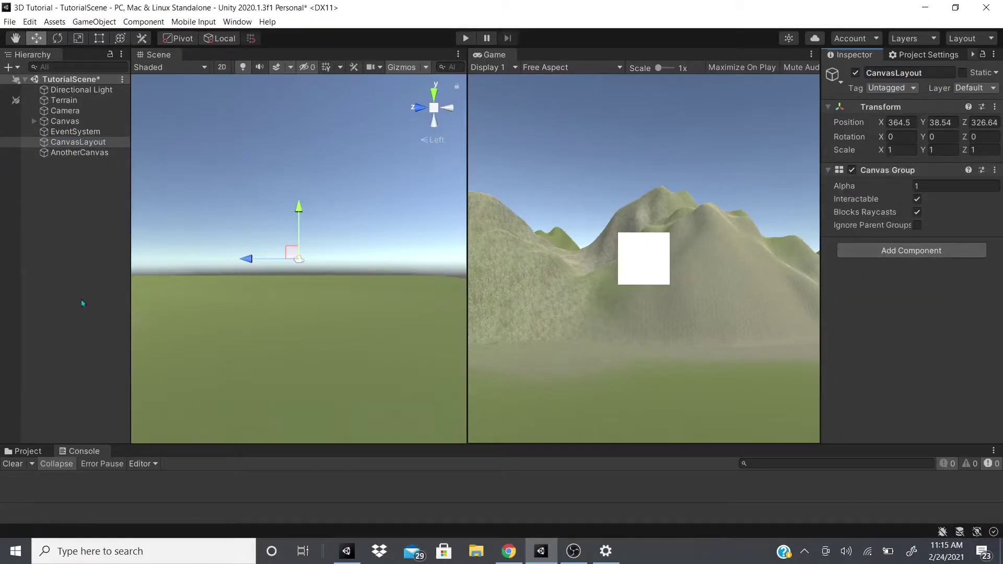
# - Parent Canvas and AnotherCanvas under CanvasLayout and add a UI Button to AnotherCanvas
pyautogui.moveTo(64, 121); pyautogui.dragTo(83, 153)
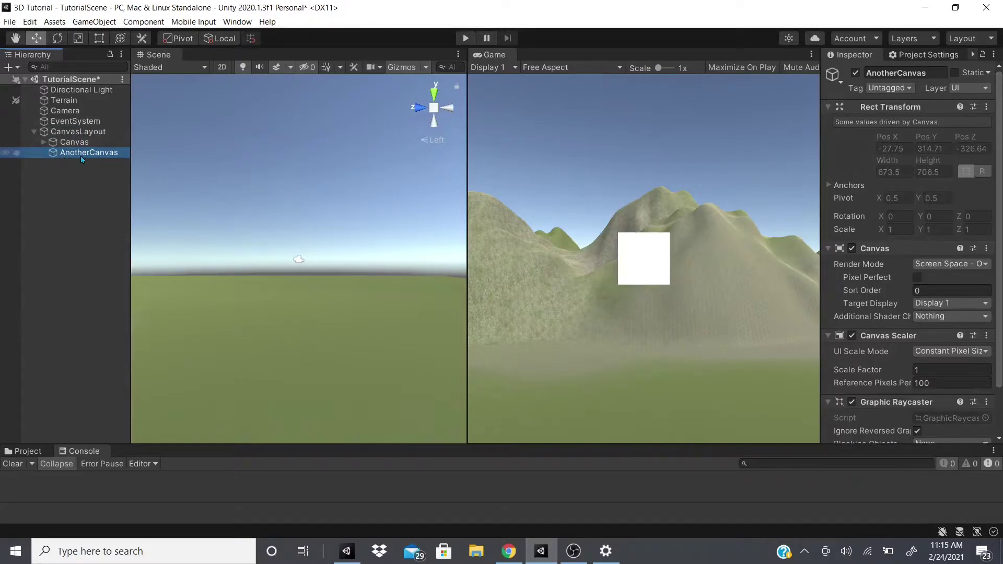
pyautogui.rightClick(82, 160)
pyautogui.moveTo(108, 392)
pyautogui.click(267, 223)
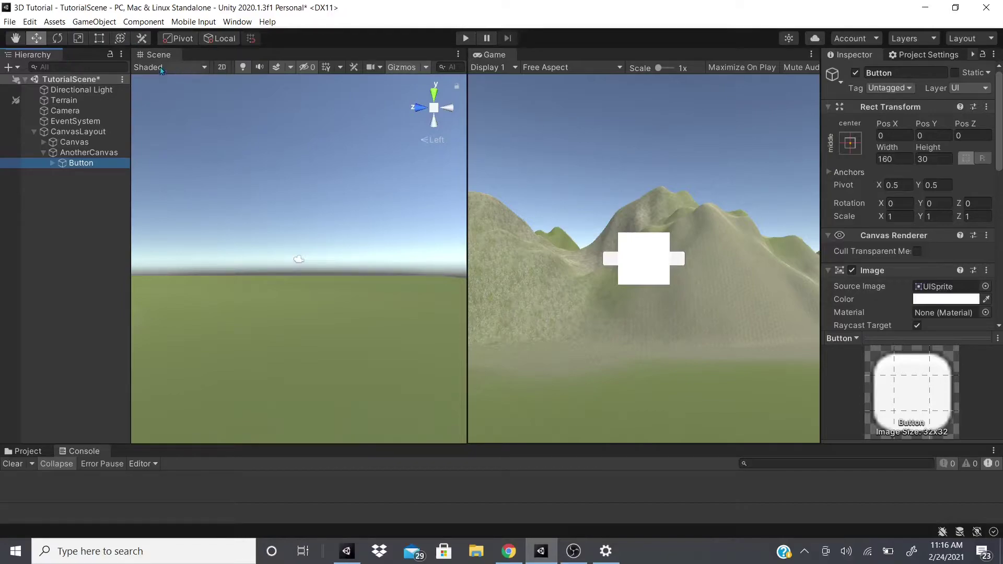
# - Move the Button down below the white Image, to a Pos Y of about -100
pyautogui.doubleClick(96, 167)
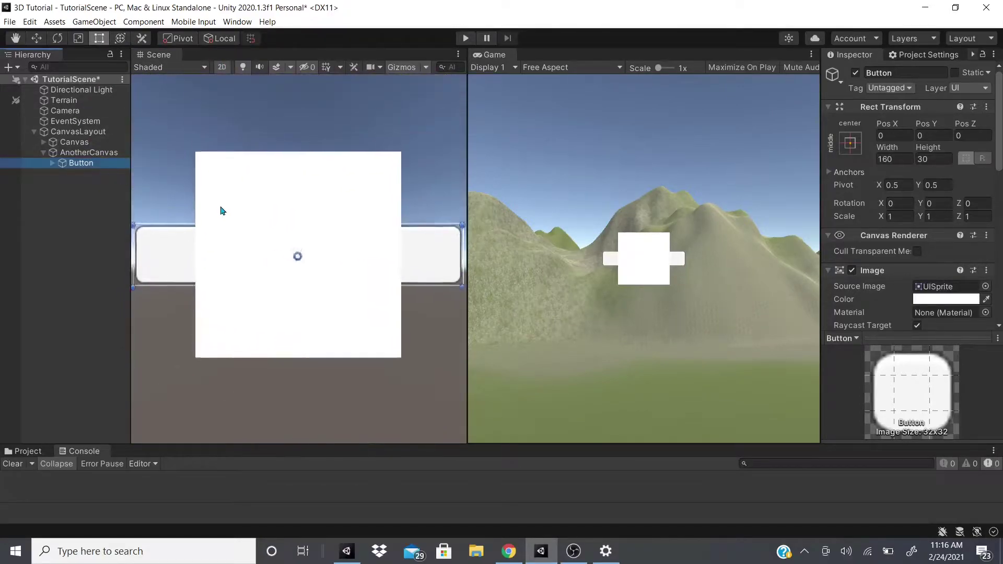
pyautogui.scroll(-10, 245, 207)
pyautogui.press('w')
pyautogui.moveTo(274, 183); pyautogui.dragTo(281, 241)
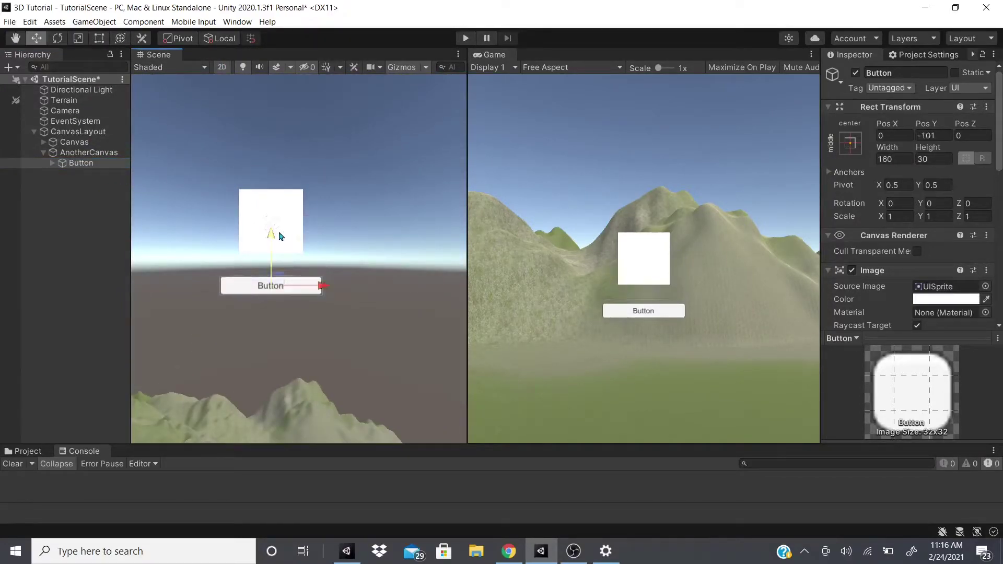
# - Try different alpha values on CanvasLayout's Canvas Group, ending at 1
pyautogui.click(43, 151)
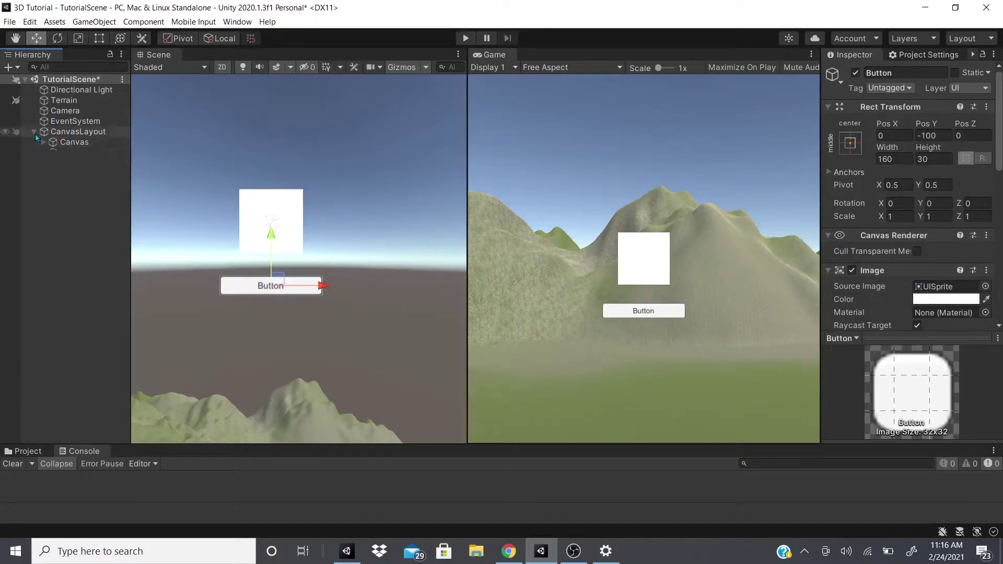
pyautogui.click(36, 133)
pyautogui.click(61, 134)
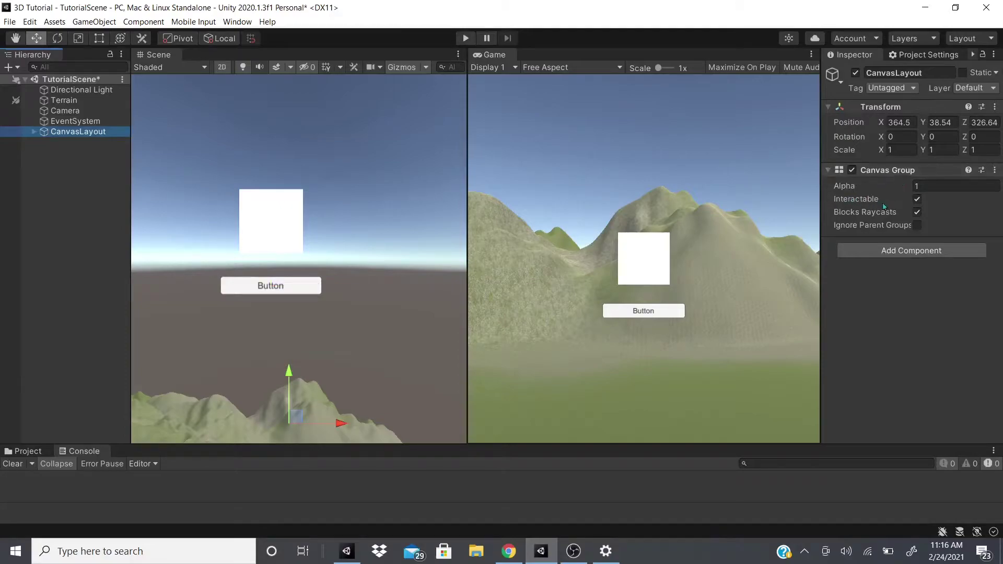
pyautogui.moveTo(855, 187); pyautogui.dragTo(888, 188)
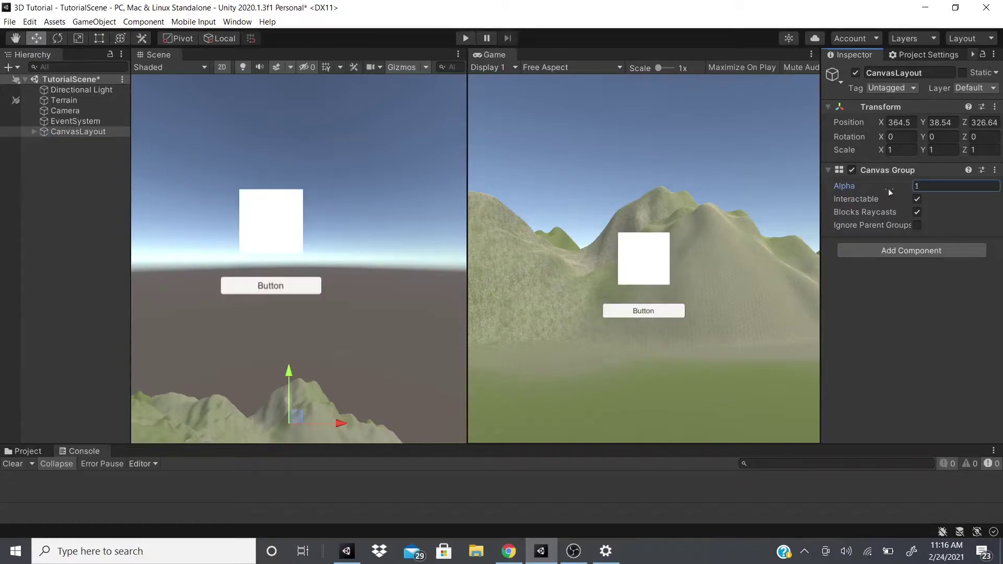
# - Toggle the Canvas Group's Interactable option off and on several times, leaving it enabled
pyautogui.click(917, 200)
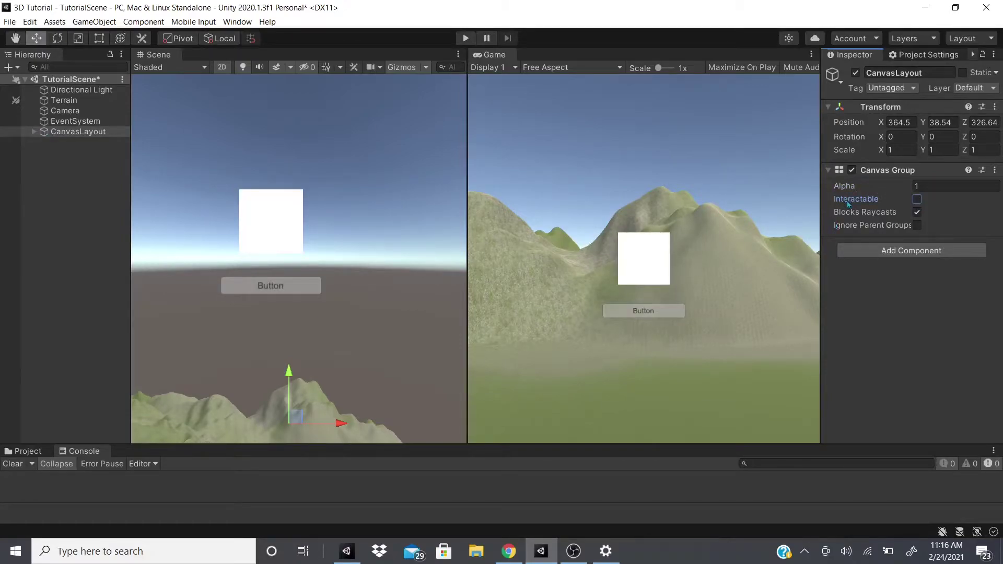
pyautogui.click(918, 201)
pyautogui.click(918, 201)
pyautogui.click(917, 201)
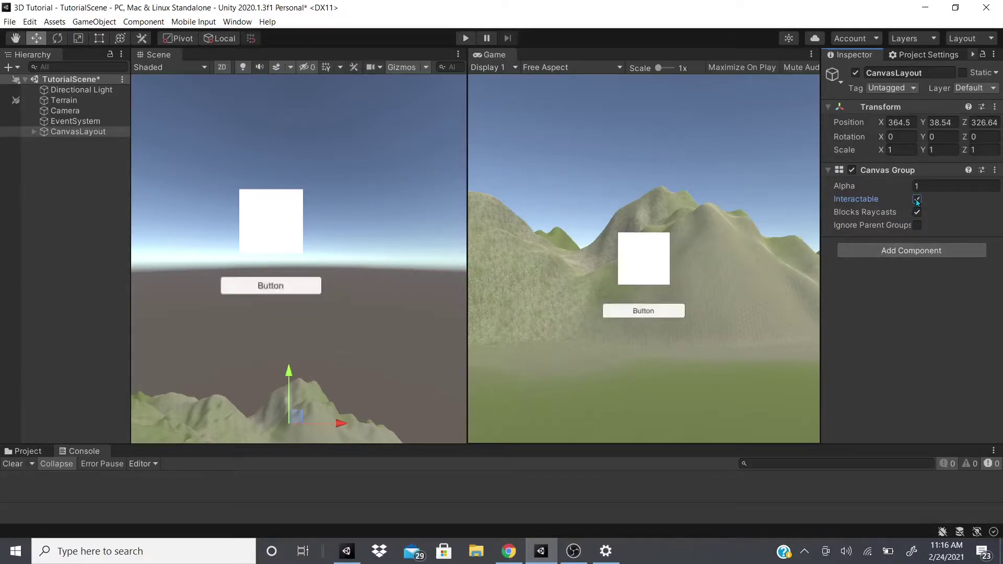
pyautogui.click(917, 200)
pyautogui.click(917, 201)
# - Disable Blocks Raycasts on CanvasLayout's Canvas Group and check the child canvases it contains
pyautogui.click(919, 212)
pyautogui.click(35, 134)
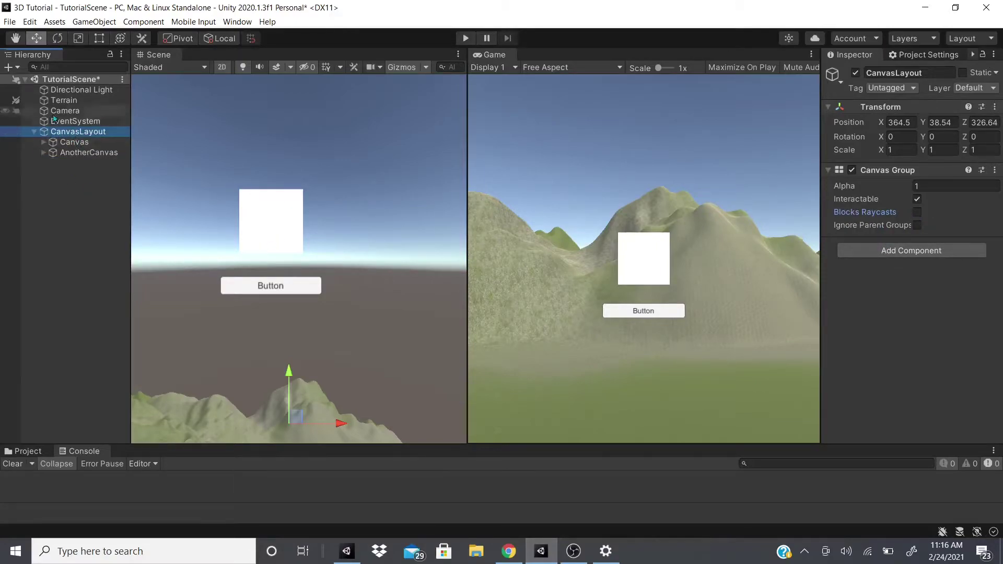
pyautogui.click(36, 130)
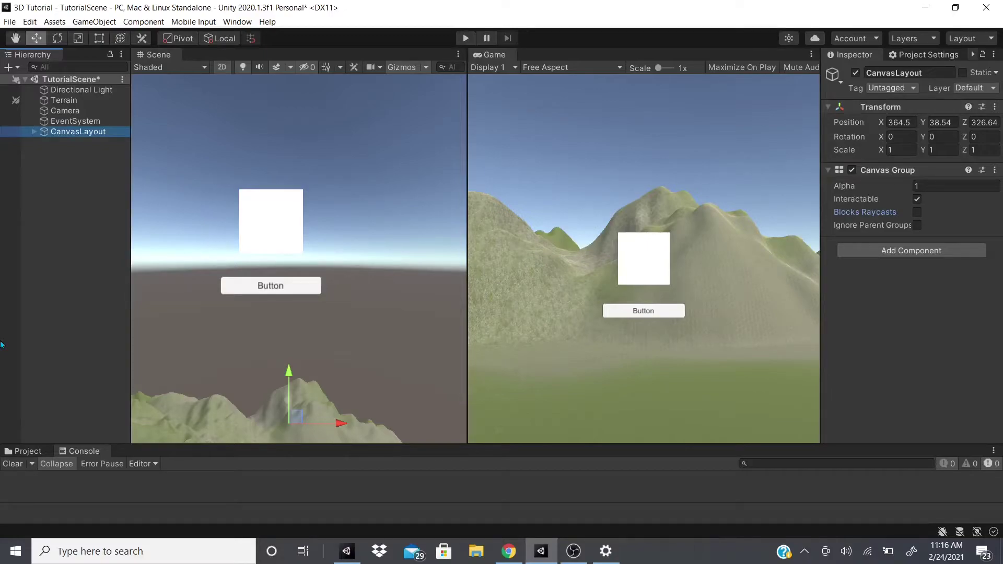
# - Undo the recent Canvas Group option changes, back to the Button being selected
pyautogui.hotkey('ctrl', 'z')
pyautogui.hotkey('ctrl', 'z')
pyautogui.hotkey('ctrl', 'z')
pyautogui.hotkey('ctrl', 'z')
pyautogui.hotkey('ctrl', 'z')
pyautogui.hotkey('ctrl', 'z')
pyautogui.hotkey('ctrl', 'z')
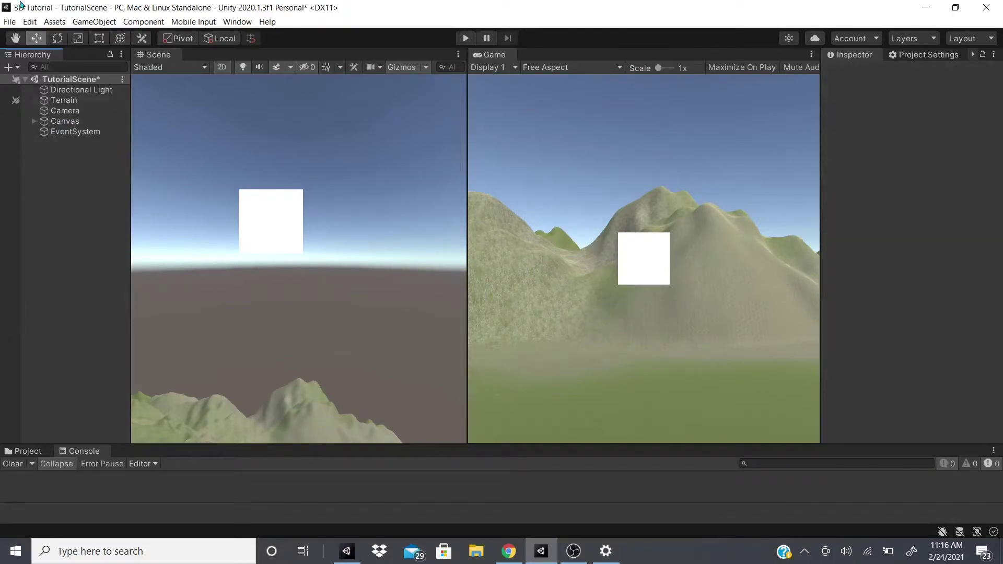
# - Add a Content Size Fitter to the Layouts object under Canvas and check its Horizontal Fit options
pyautogui.click(65, 121)
pyautogui.click(34, 121)
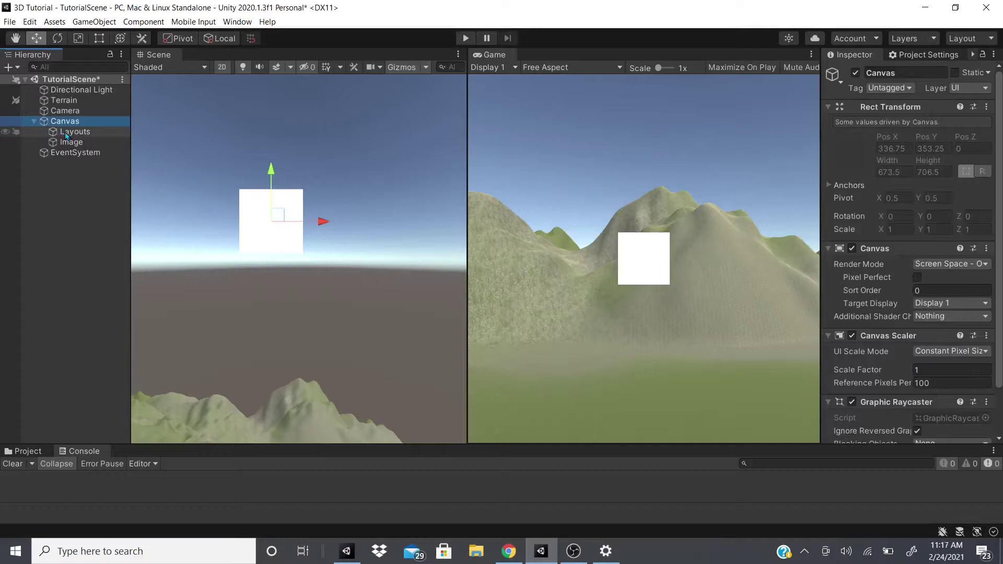
pyautogui.click(67, 135)
pyautogui.click(911, 242)
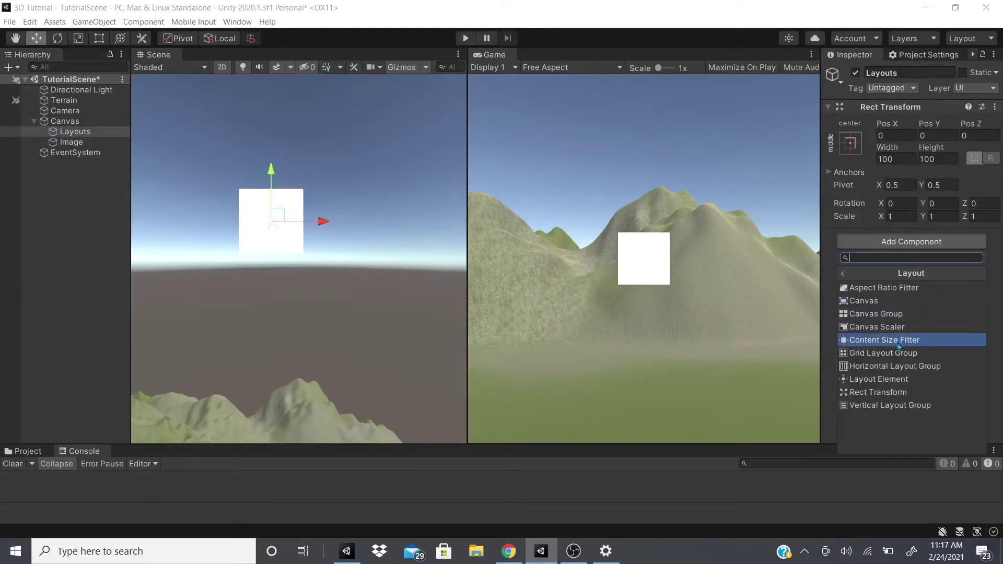
pyautogui.click(939, 340)
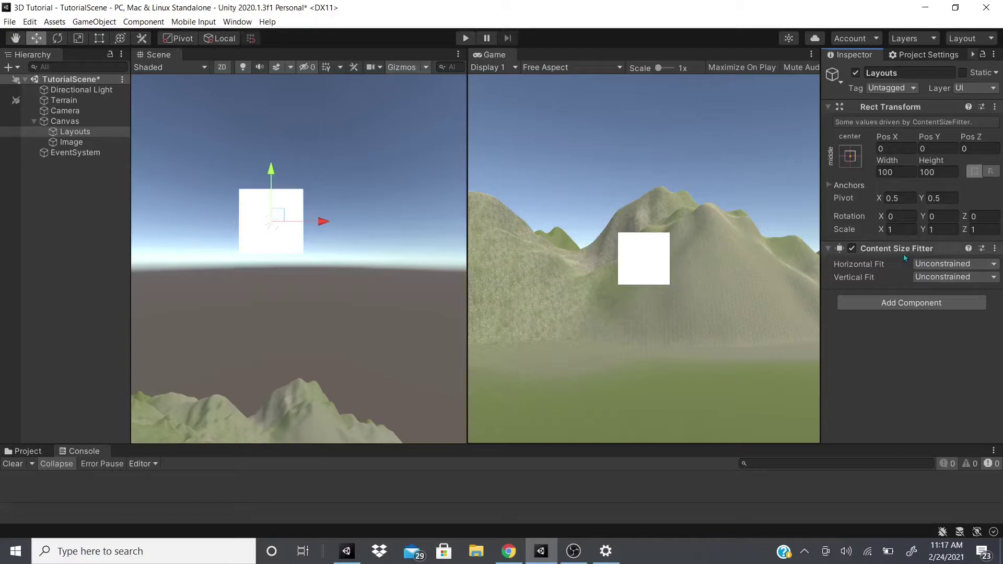
pyautogui.click(929, 265)
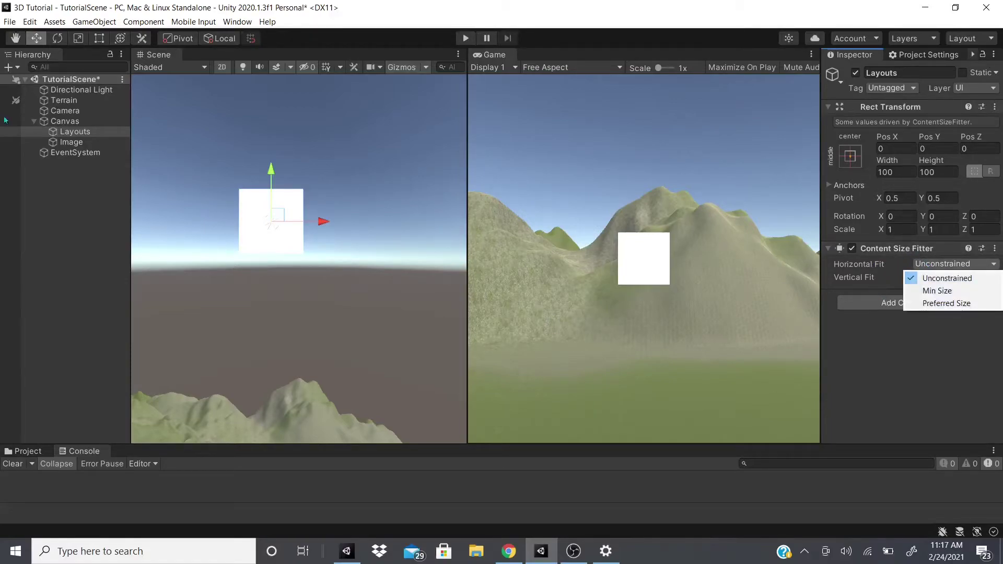
# - Add a Content Size Fitter to the Image object under Canvas
pyautogui.click(71, 142)
pyautogui.click(72, 142)
pyautogui.scroll(-3, 892, 256)
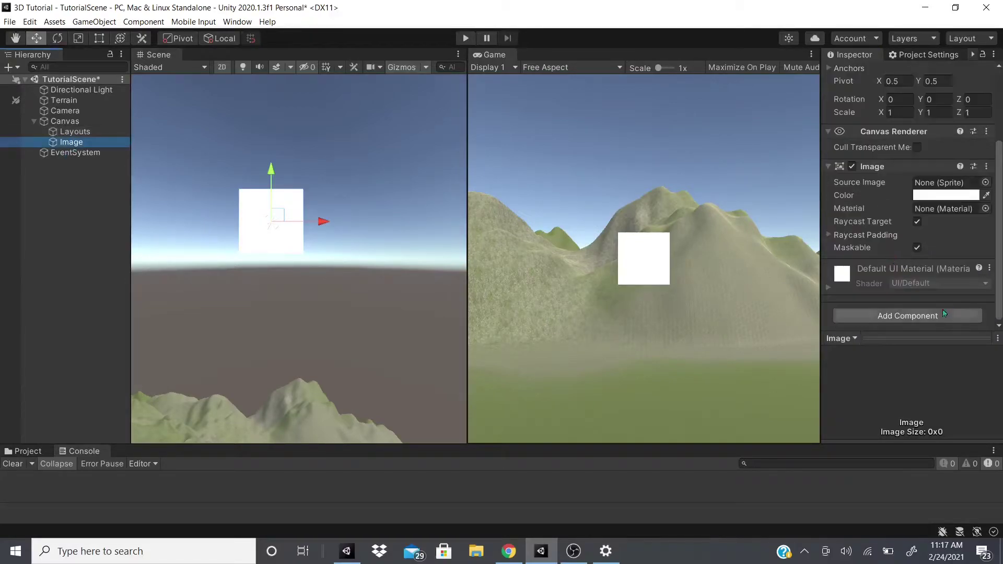
pyautogui.click(940, 314)
pyautogui.click(891, 416)
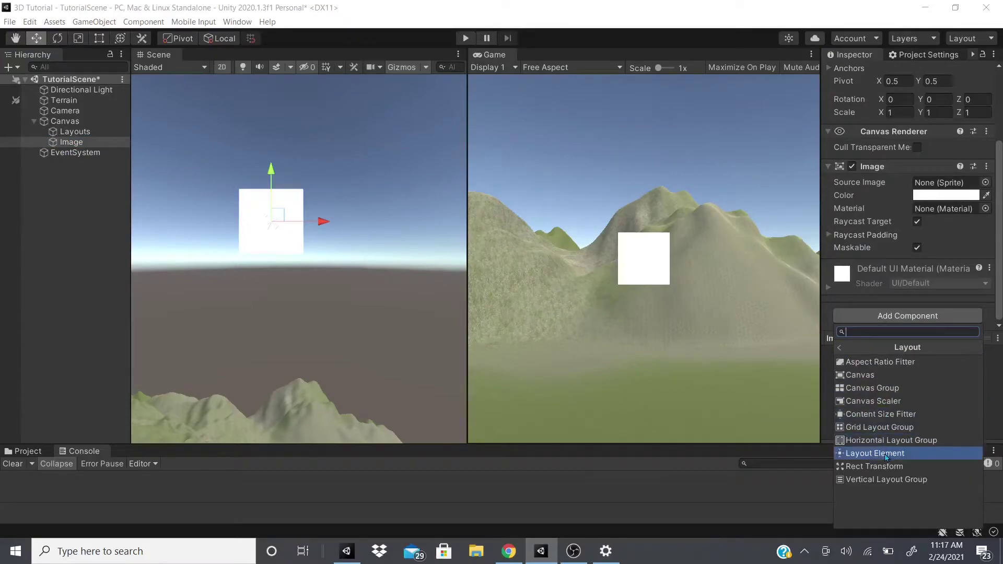
pyautogui.click(881, 415)
pyautogui.scroll(-2, 878, 234)
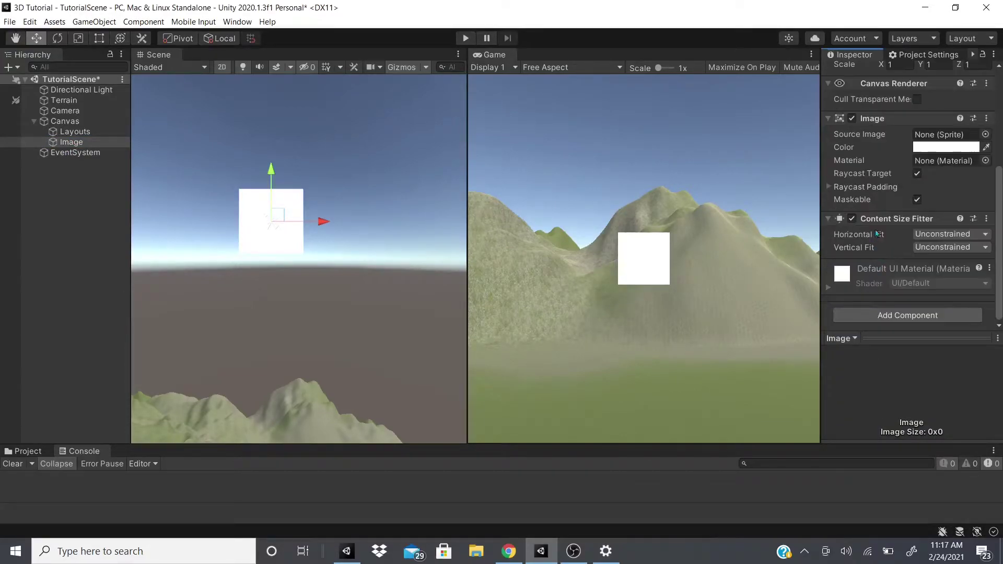
pyautogui.scroll(3, 847, 253)
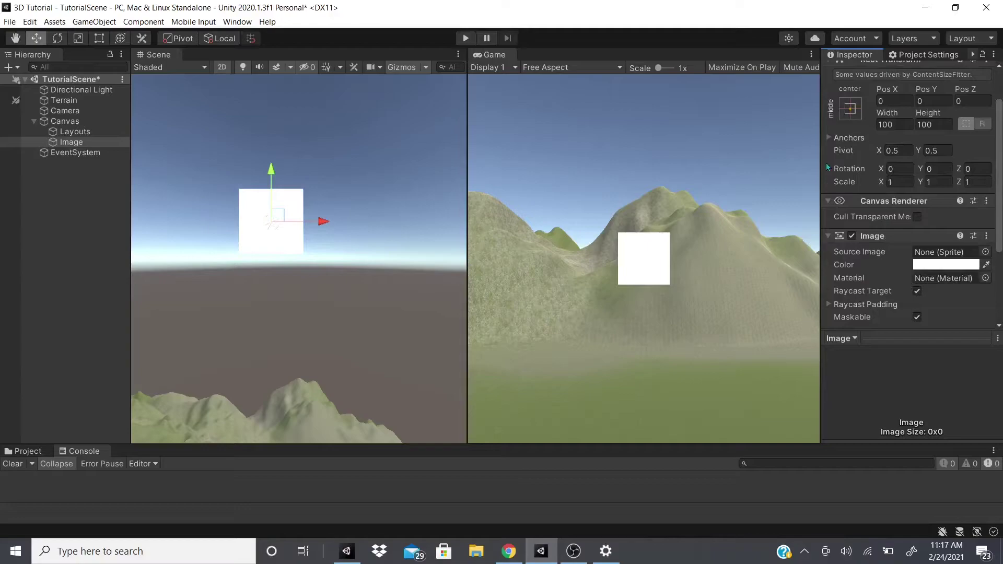
# - Widen the Inspector and collapse the Image object's Image and Canvas Renderer components
pyautogui.moveTo(822, 162); pyautogui.dragTo(529, 167)
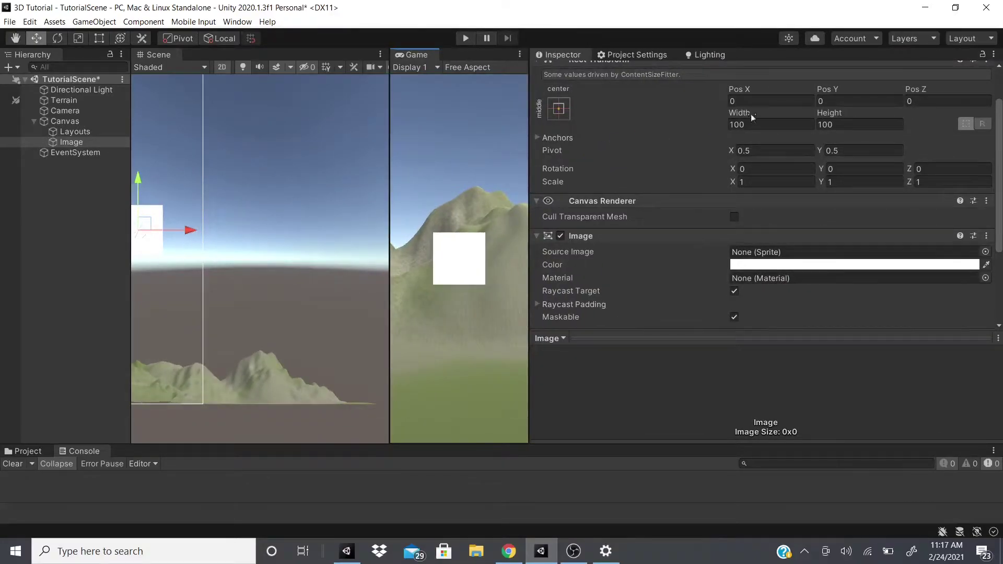
pyautogui.scroll(-3, 535, 114)
pyautogui.click(536, 115)
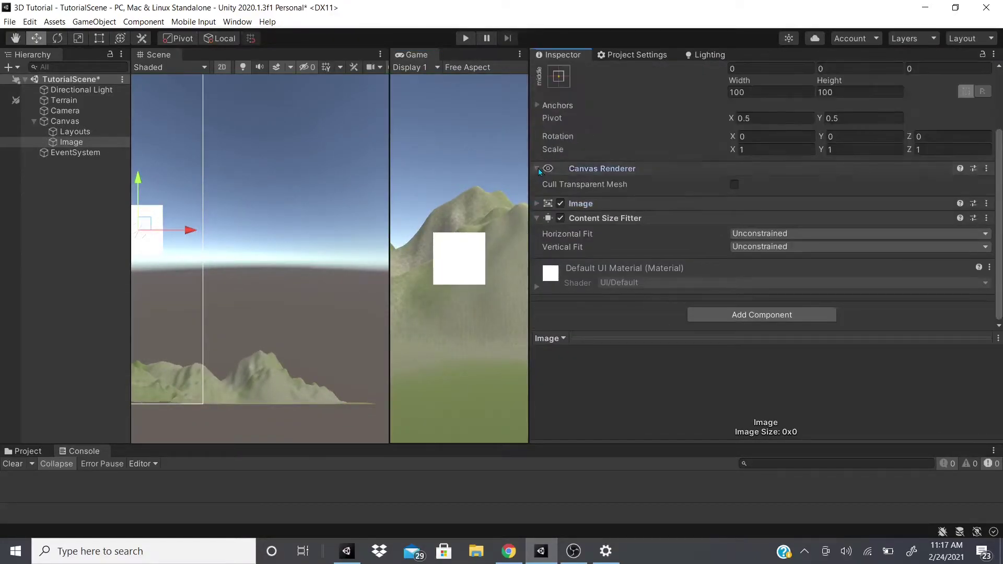
pyautogui.click(537, 168)
# - Try Min Size and Preferred Size as the Image's Horizontal Fit, returning it to Unconstrained each time
pyautogui.click(764, 233)
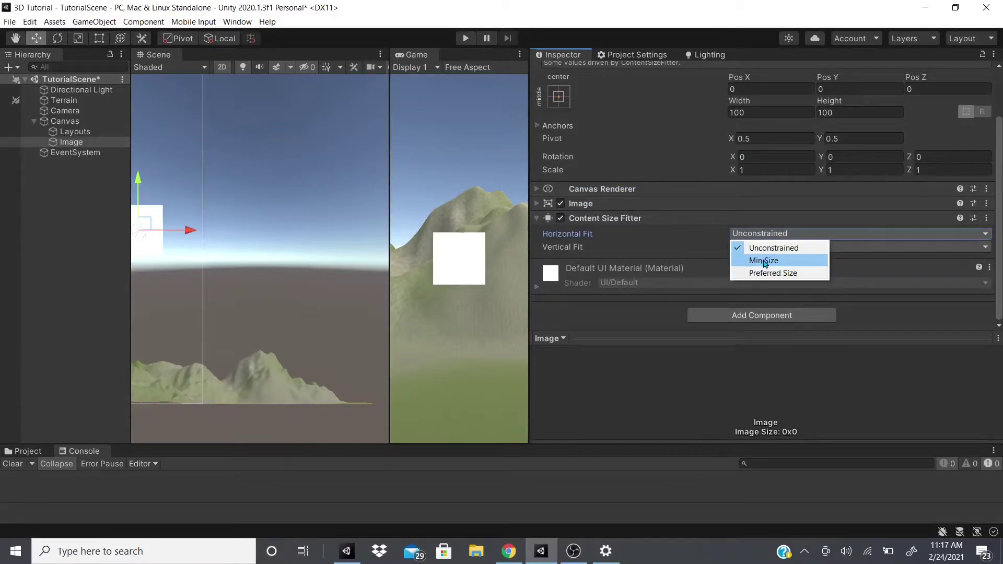
pyautogui.click(764, 261)
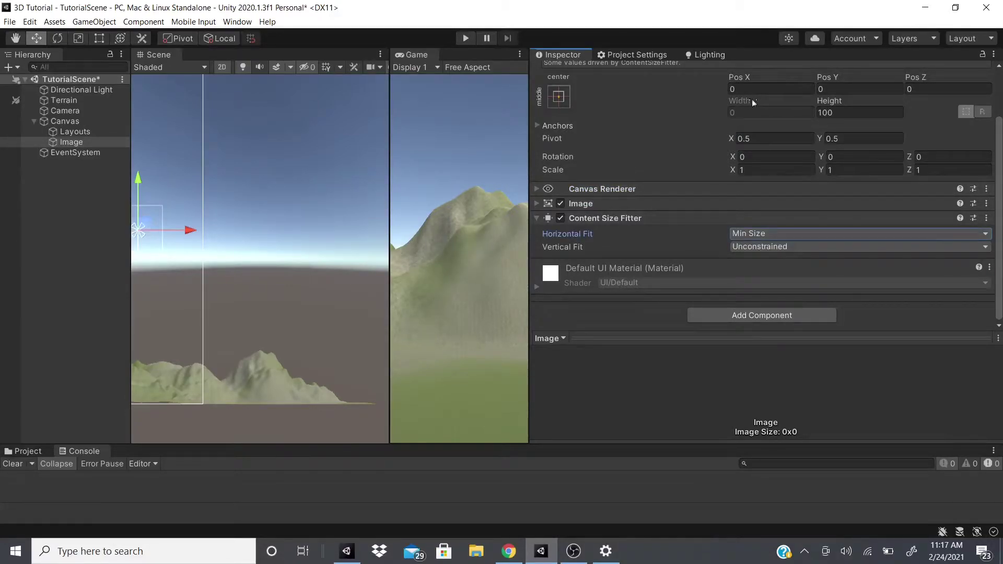
pyautogui.moveTo(529, 217); pyautogui.dragTo(554, 222)
pyautogui.click(765, 235)
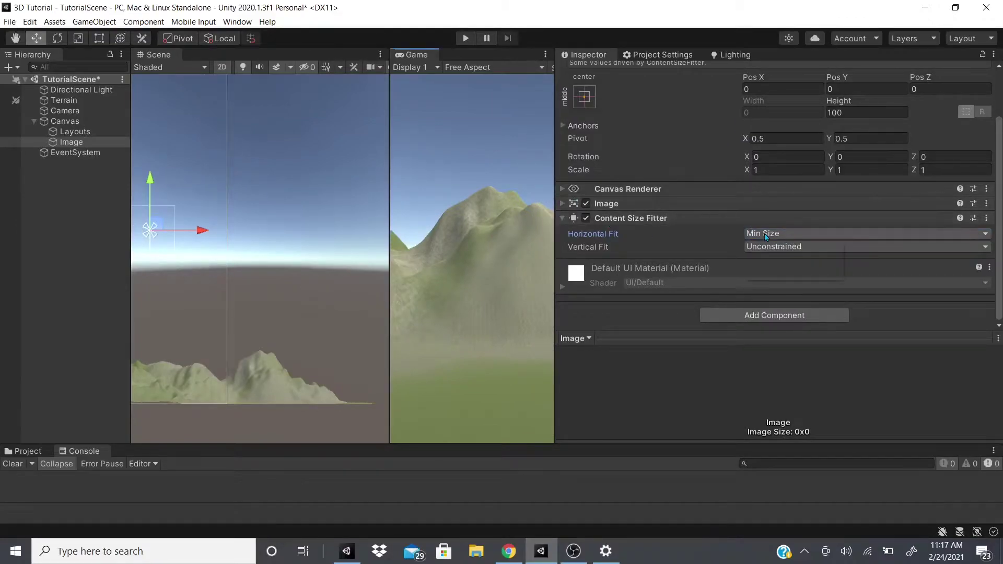
pyautogui.click(765, 236)
pyautogui.click(780, 248)
pyautogui.click(781, 236)
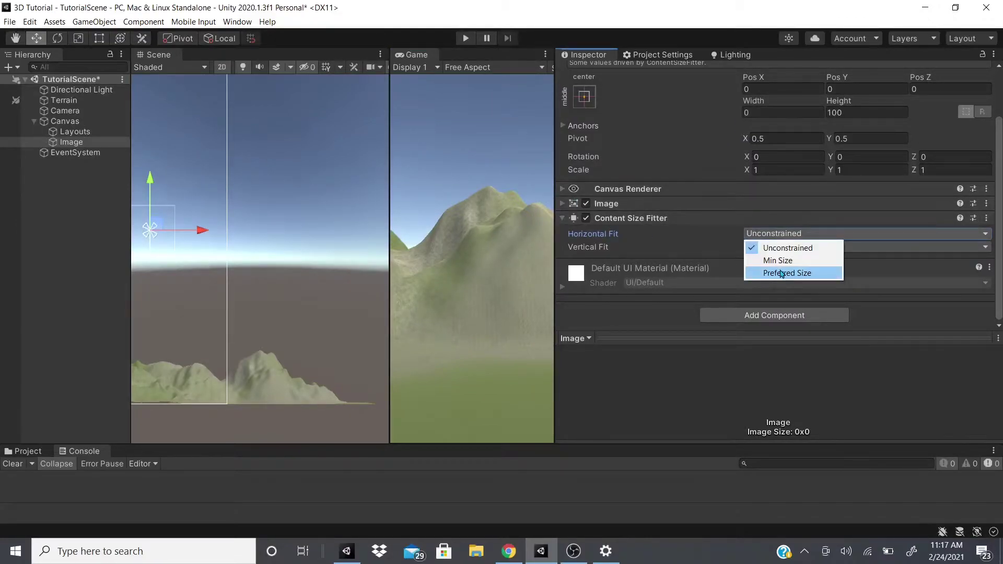
pyautogui.click(782, 274)
pyautogui.click(785, 235)
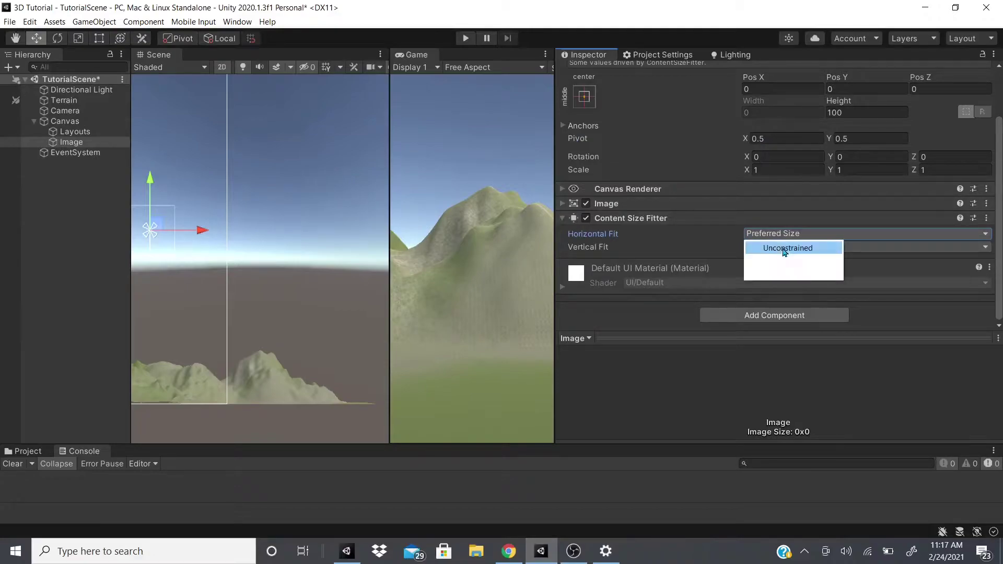
pyautogui.click(784, 249)
# - Set the Image's Vertical Fit and Horizontal Fit to Preferred Size, and remove its Content Size Fitter
pyautogui.click(791, 246)
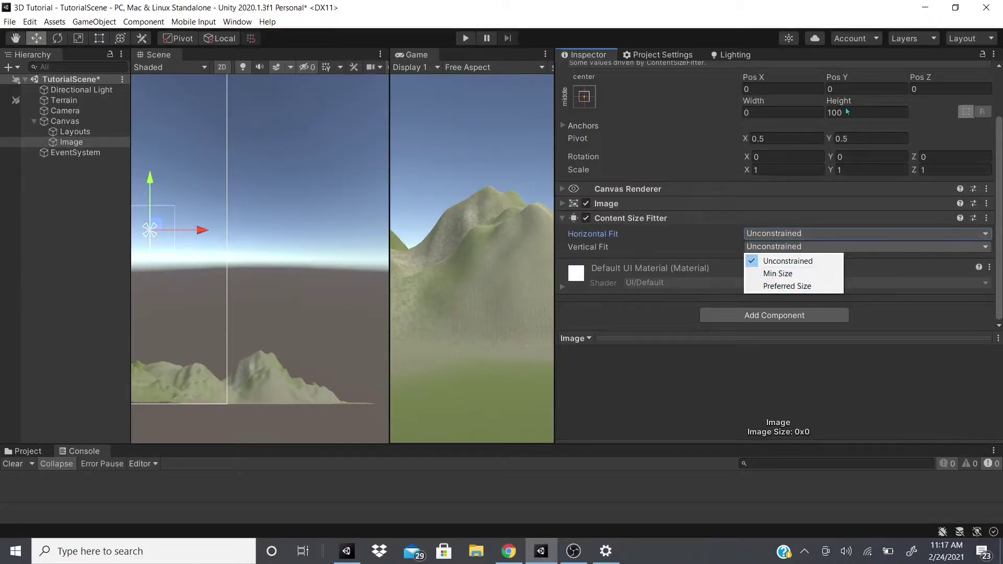
pyautogui.click(818, 286)
pyautogui.click(764, 248)
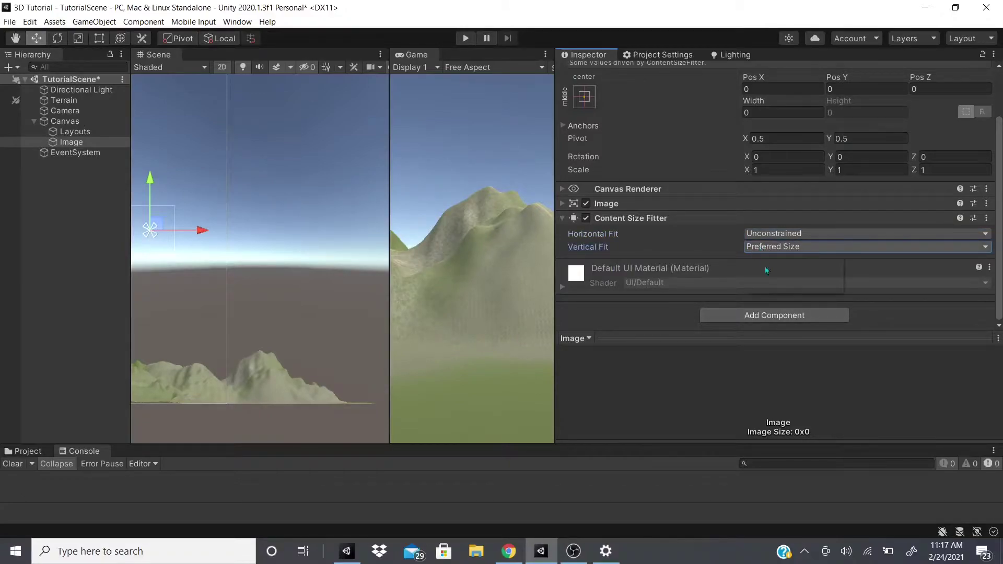
pyautogui.click(776, 287)
pyautogui.click(762, 249)
pyautogui.click(792, 233)
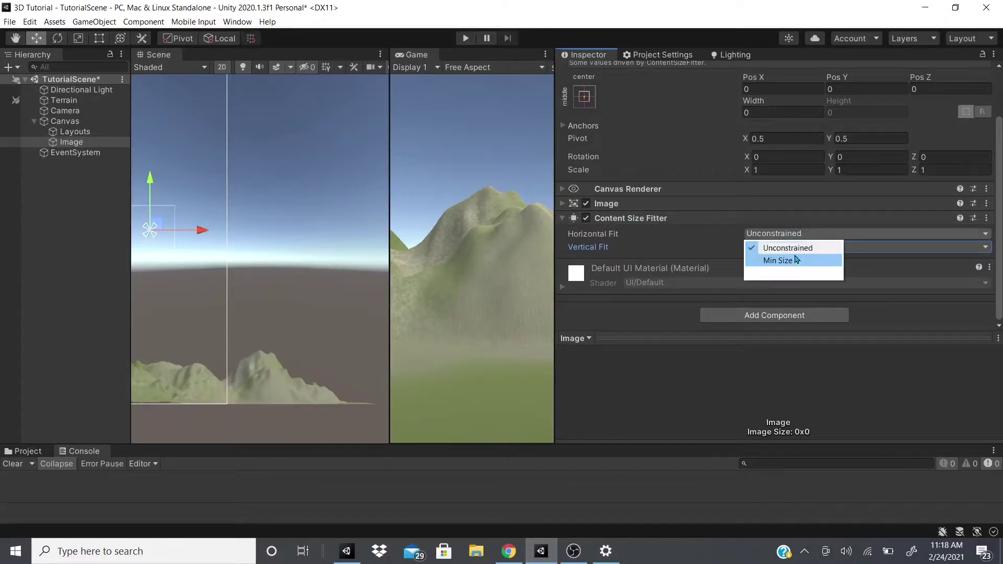
pyautogui.click(763, 270)
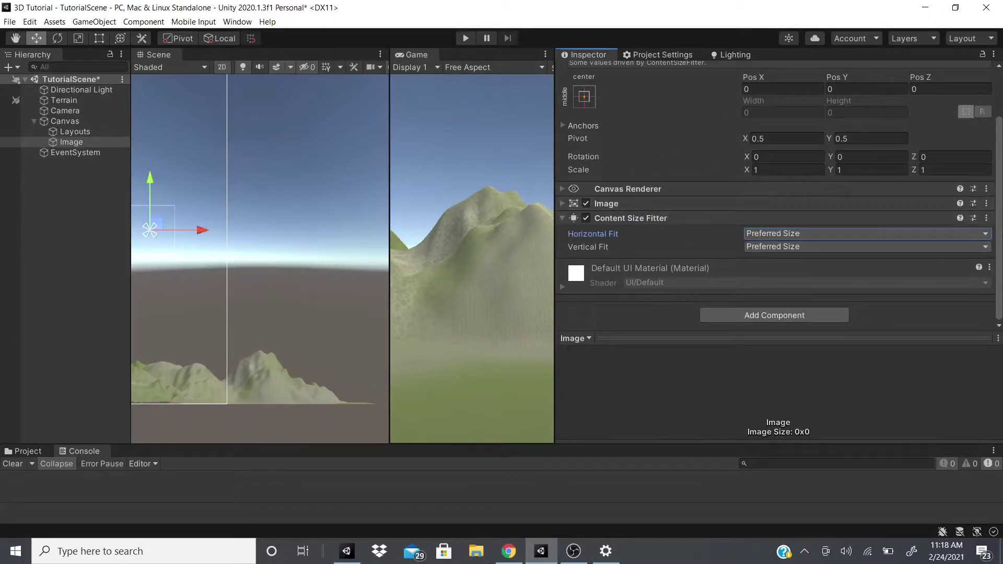
pyautogui.click(987, 219)
pyautogui.click(906, 273)
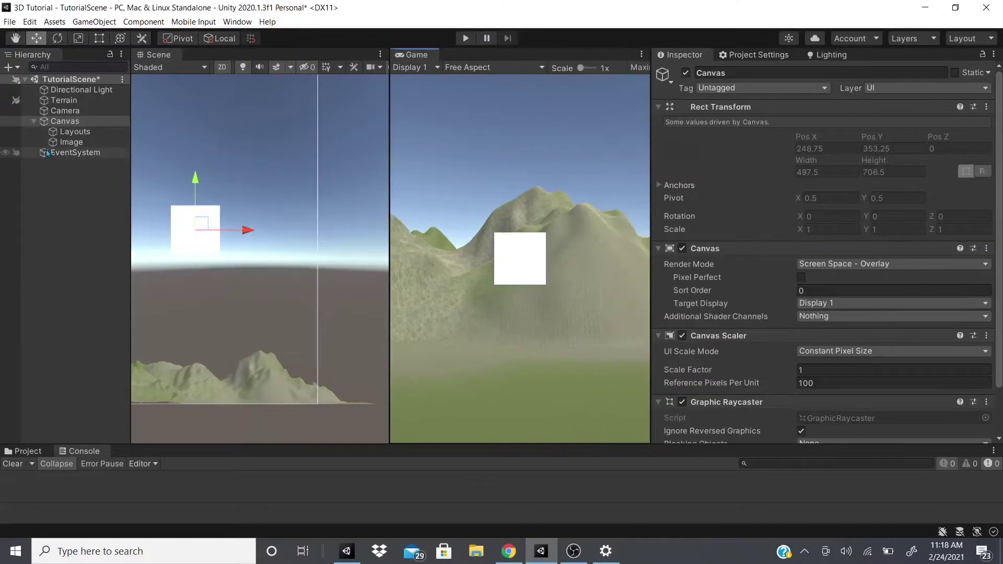
# - Add a Grid Layout Group to the Layouts object
pyautogui.click(71, 131)
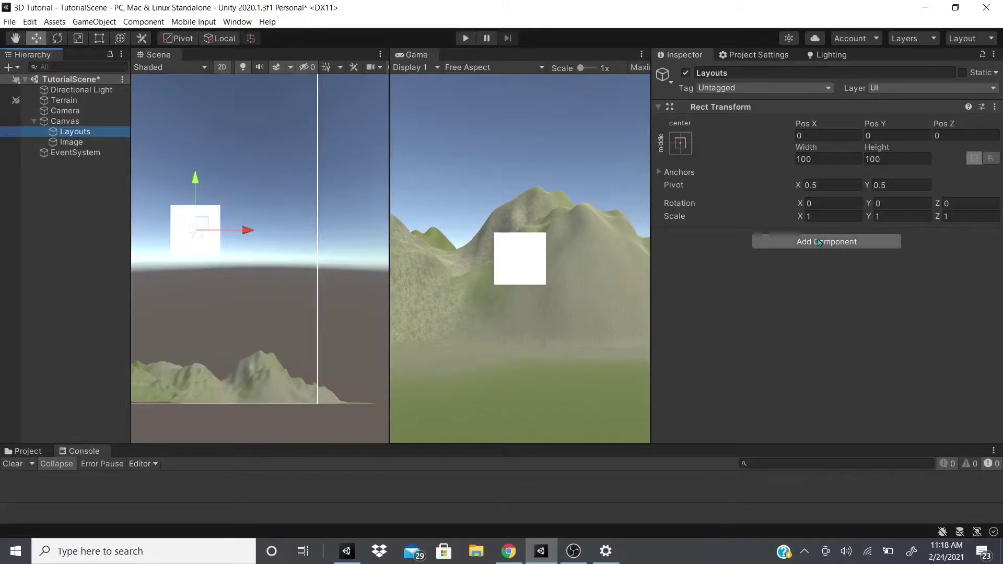
pyautogui.click(826, 241)
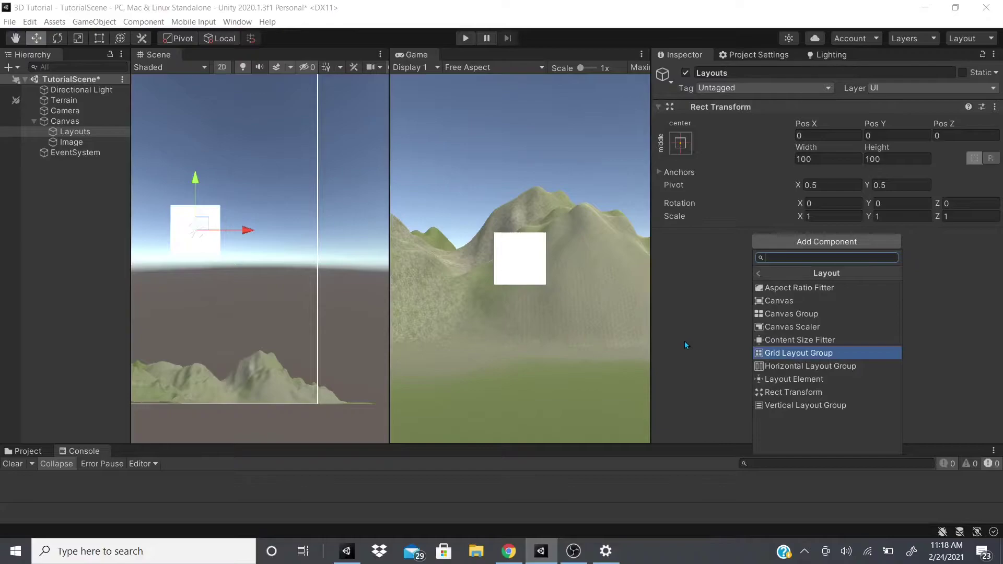
pyautogui.click(833, 354)
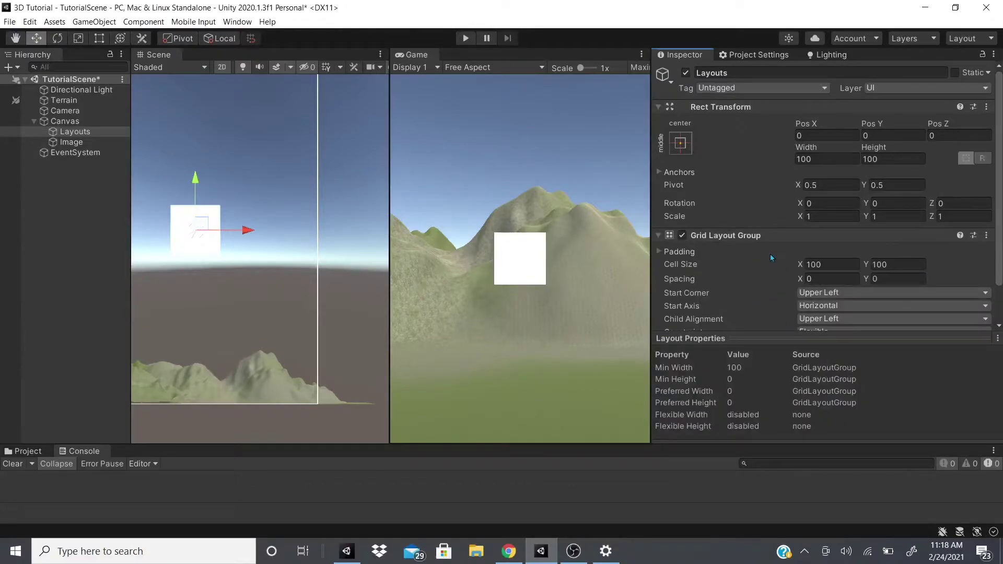
pyautogui.scroll(-2, 770, 253)
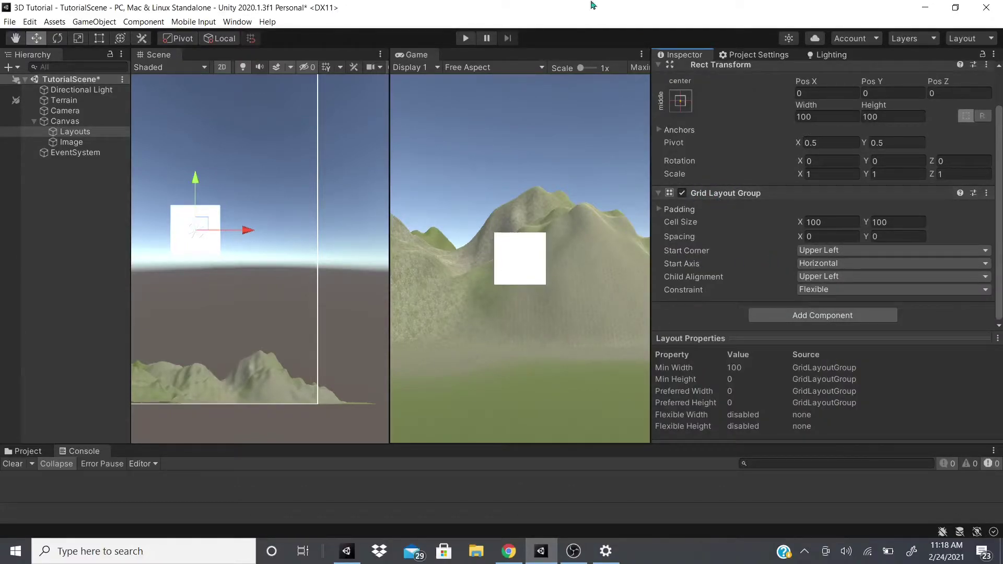
# - Enlarge the Game view and dock it in the same tab group as the Scene view
pyautogui.moveTo(393, 237); pyautogui.dragTo(49, 242)
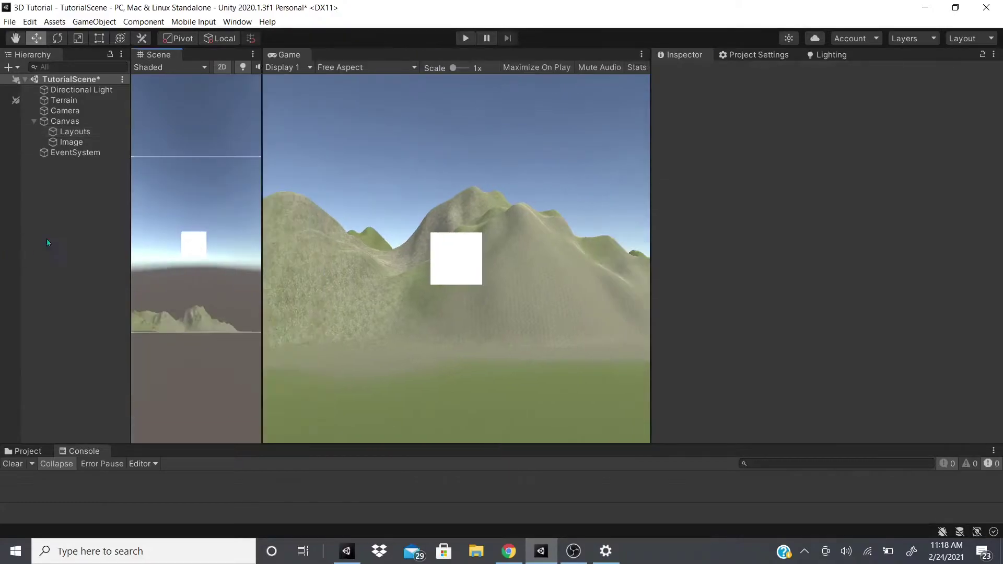
pyautogui.moveTo(274, 56); pyautogui.dragTo(206, 55)
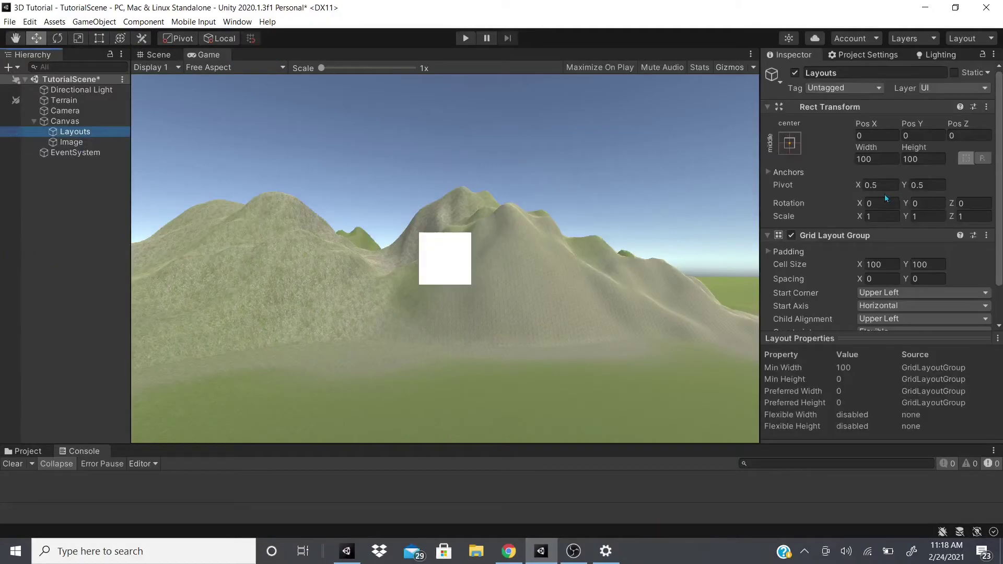
pyautogui.scroll(-2, 884, 194)
# - Nest the Image under the Layouts object and duplicate it there
pyautogui.moveTo(70, 142); pyautogui.dragTo(67, 136)
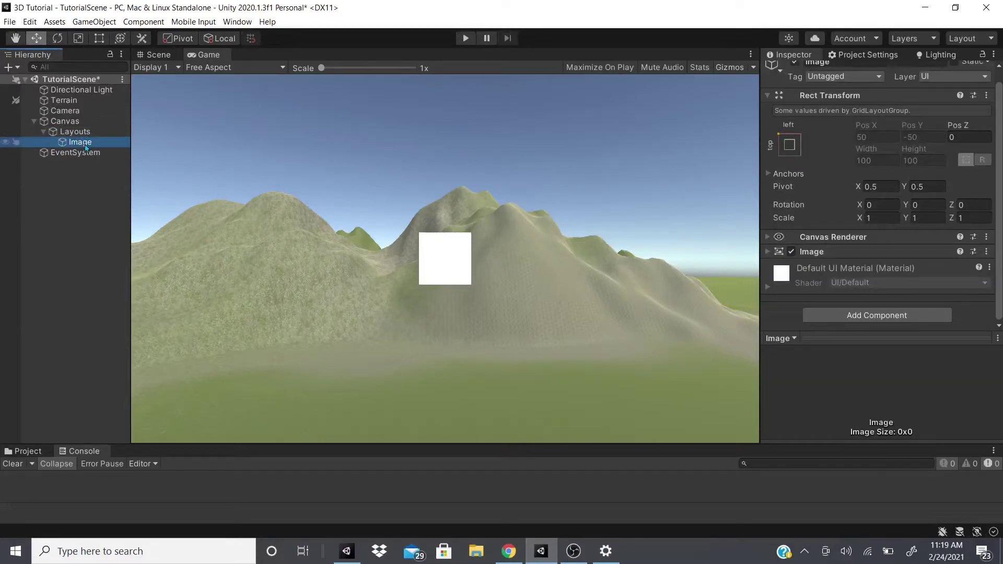
pyautogui.click(83, 132)
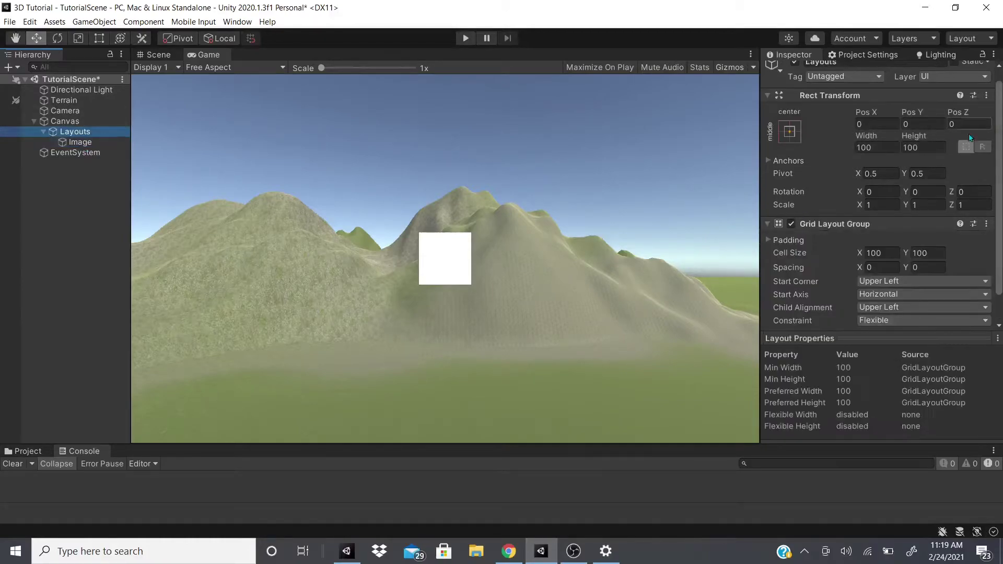
pyautogui.scroll(-2, 950, 205)
pyautogui.click(113, 142)
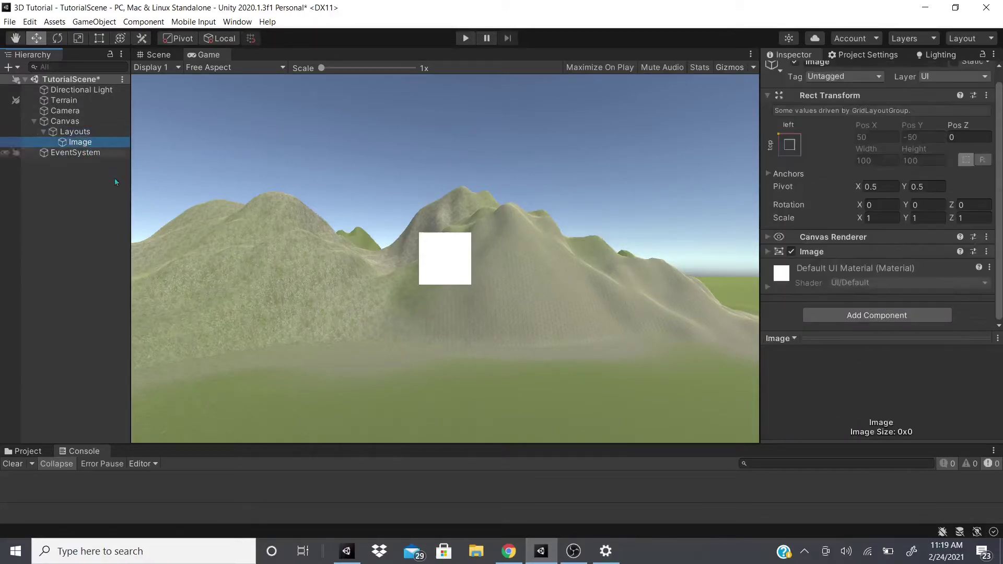
pyautogui.hotkey('ctrl', 'd')
# - Set the Grid Layout Group's Y spacing to 28.75 and its X cell size to 121.6 on Layouts
pyautogui.click(86, 131)
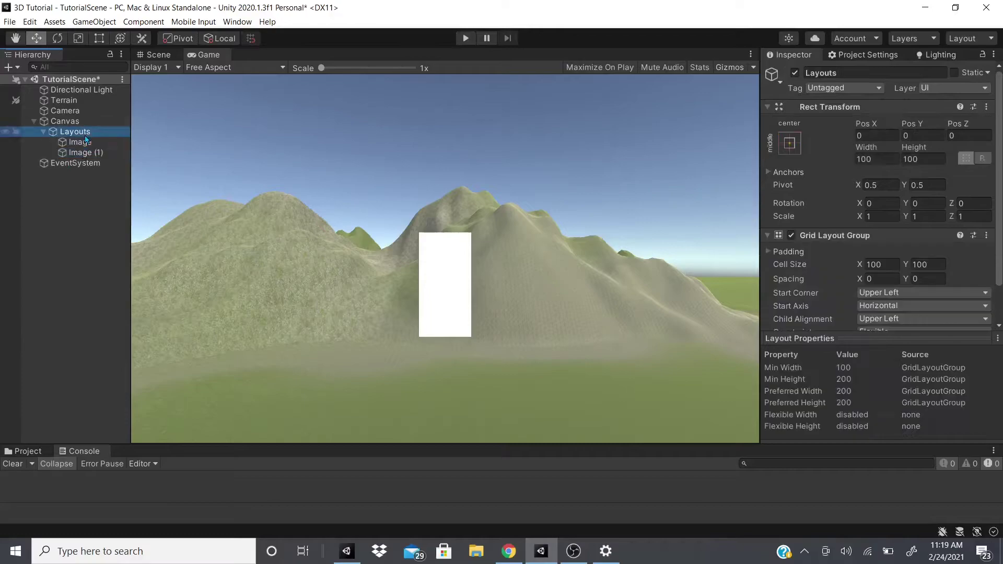
pyautogui.scroll(-2, 812, 277)
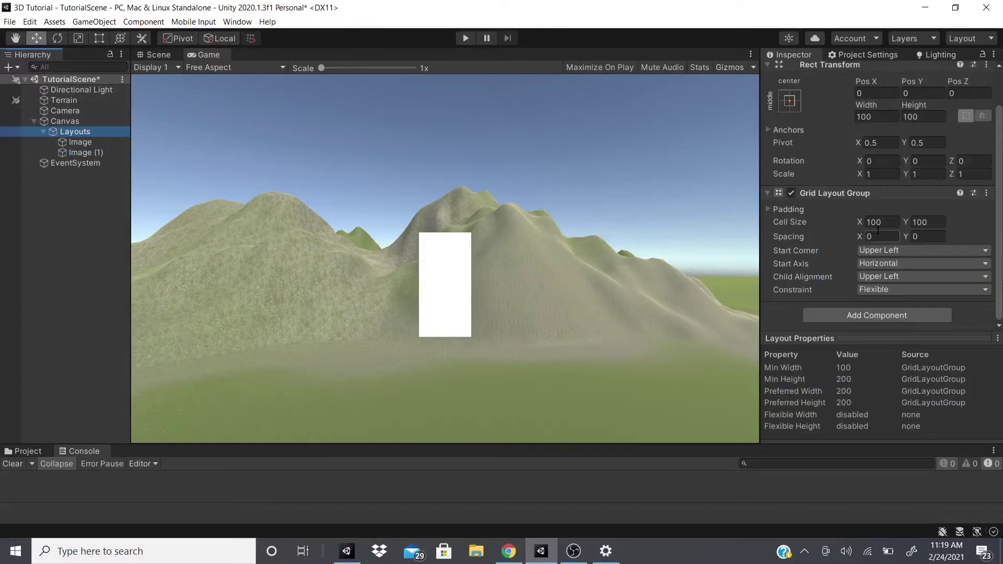
pyautogui.click(906, 240)
pyautogui.moveTo(910, 237); pyautogui.dragTo(445, 305)
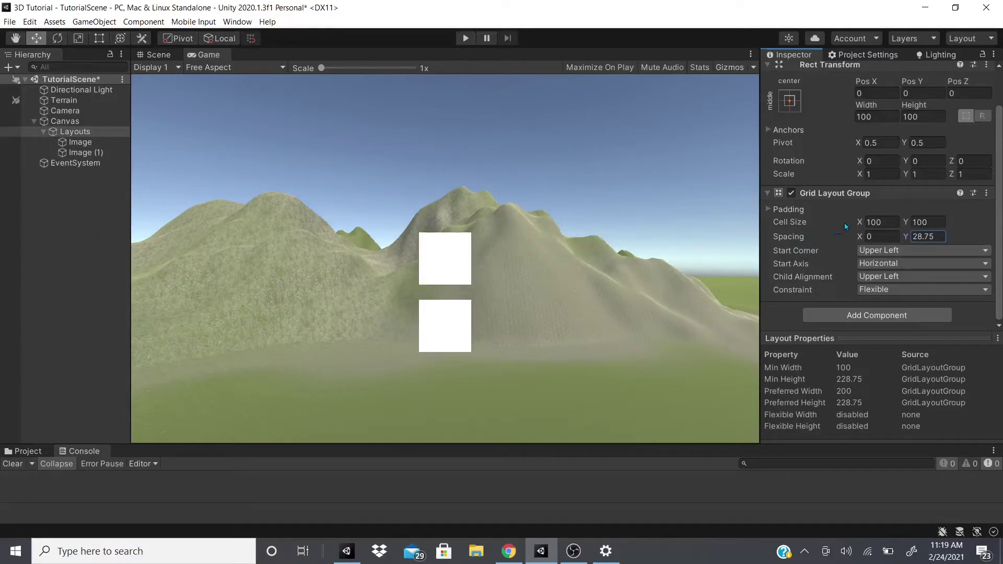
pyautogui.moveTo(860, 217); pyautogui.dragTo(851, 193)
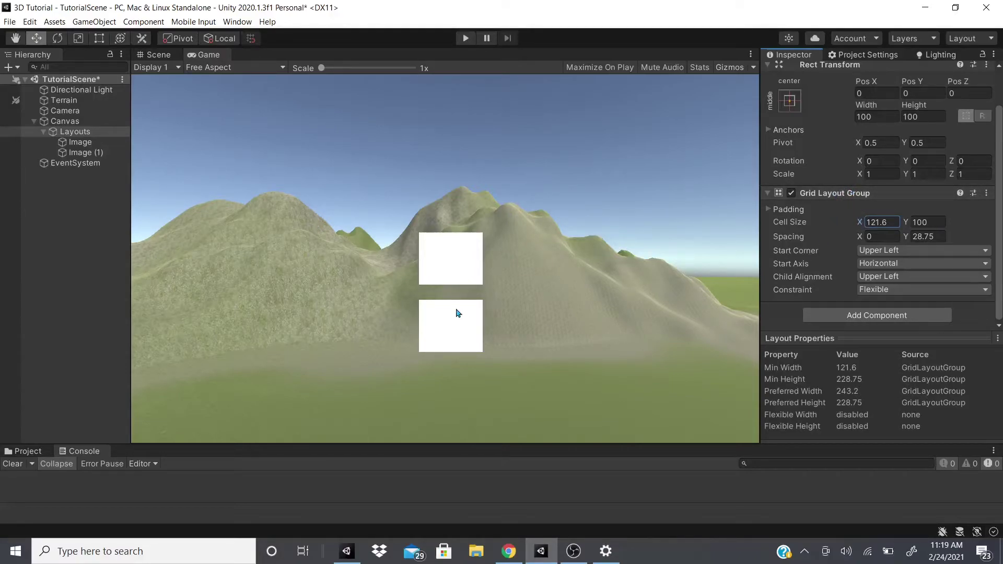
# - Examine the first Image's grid-driven Rect Transform values, and return to Layouts with its children collapsed
pyautogui.click(80, 142)
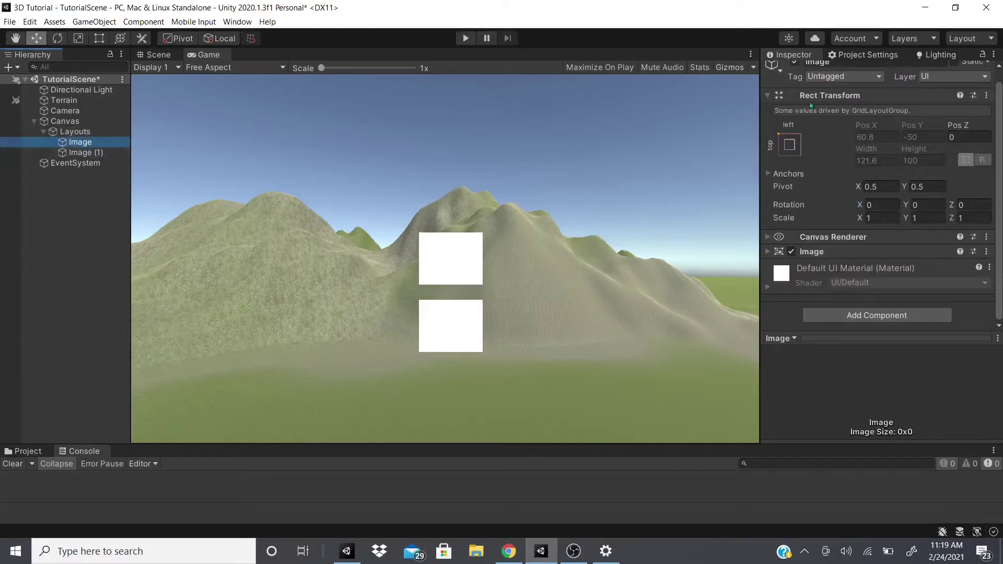
pyautogui.click(44, 132)
pyautogui.click(66, 133)
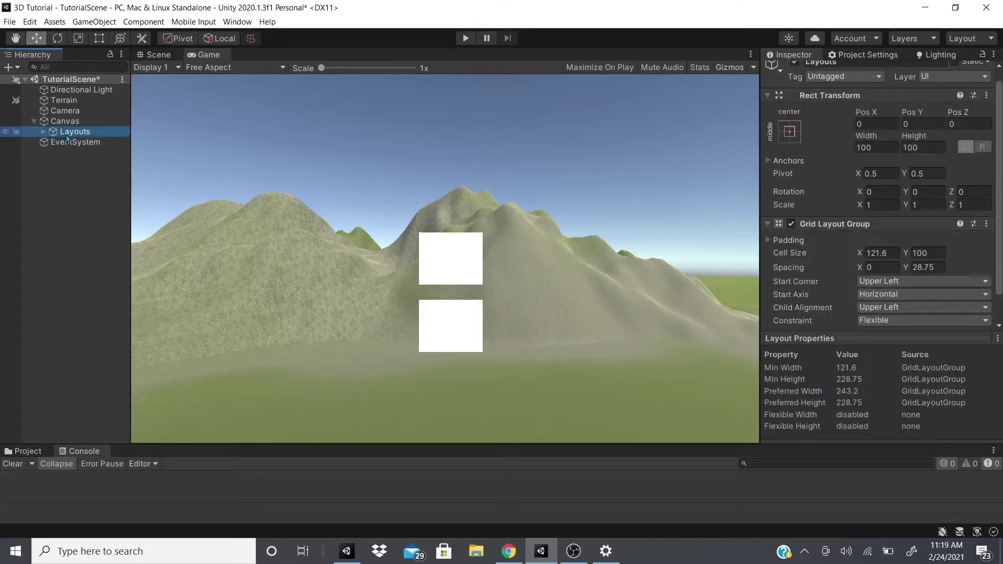
# - Rename the first Image under Layouts to PlayButton
pyautogui.click(44, 132)
pyautogui.click(80, 142)
pyautogui.click(768, 251)
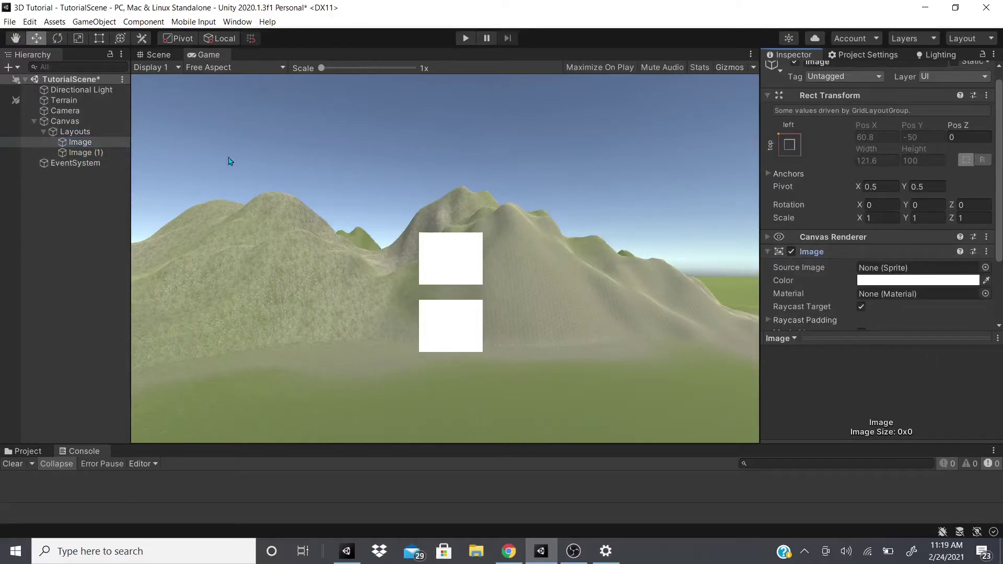
pyautogui.click(861, 62)
pyautogui.write('P')
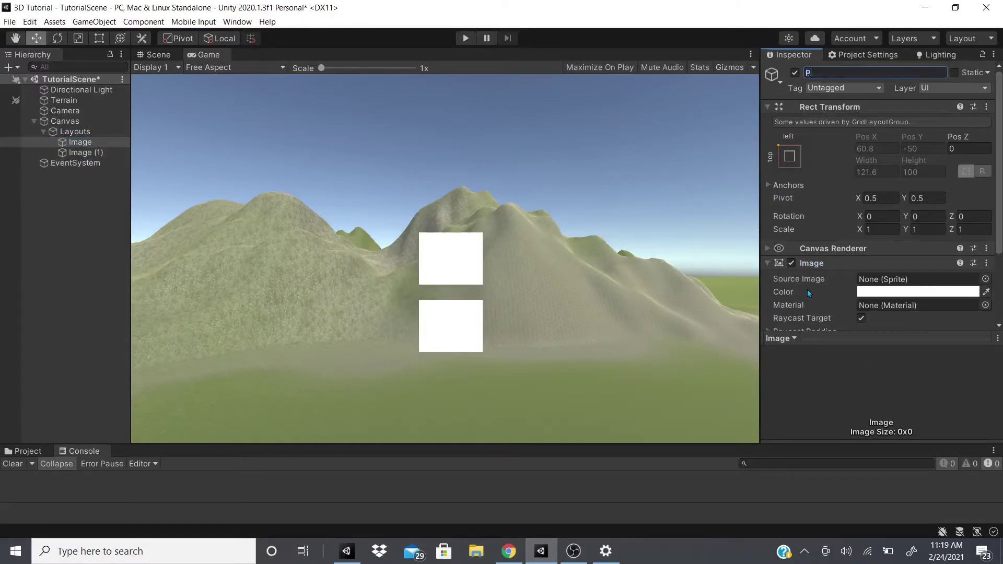
pyautogui.write('layButton')
pyautogui.press('Return')
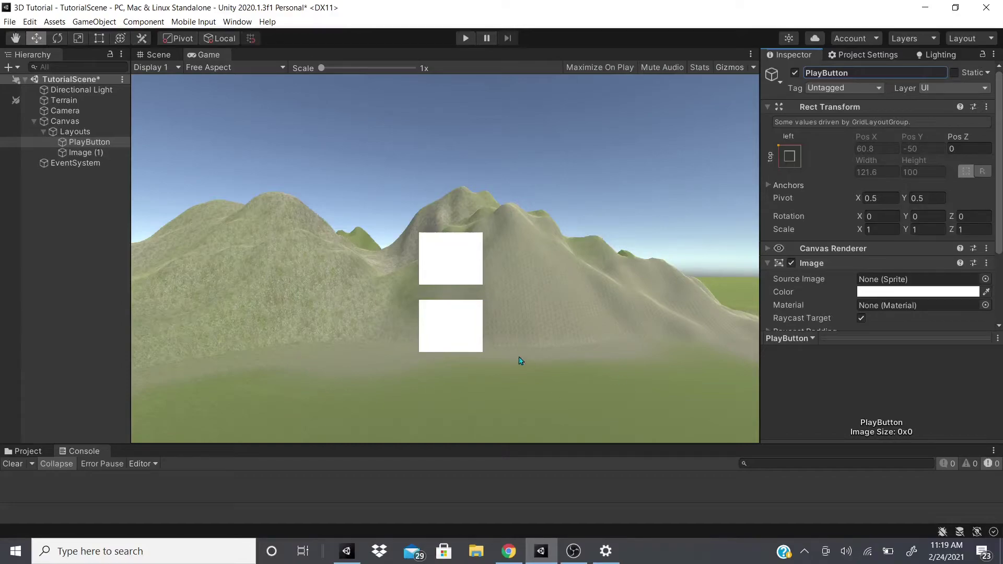
# - Widen the Layouts grid's X cell size to 320.9 and set its left padding to -87
pyautogui.scroll(-3, 819, 285)
pyautogui.click(75, 132)
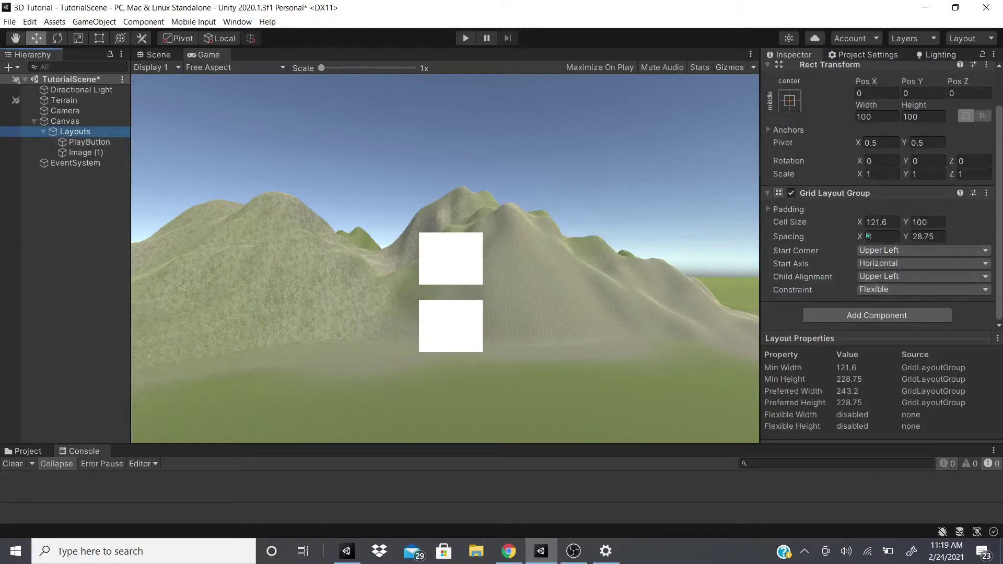
pyautogui.moveTo(860, 221); pyautogui.dragTo(316, 222)
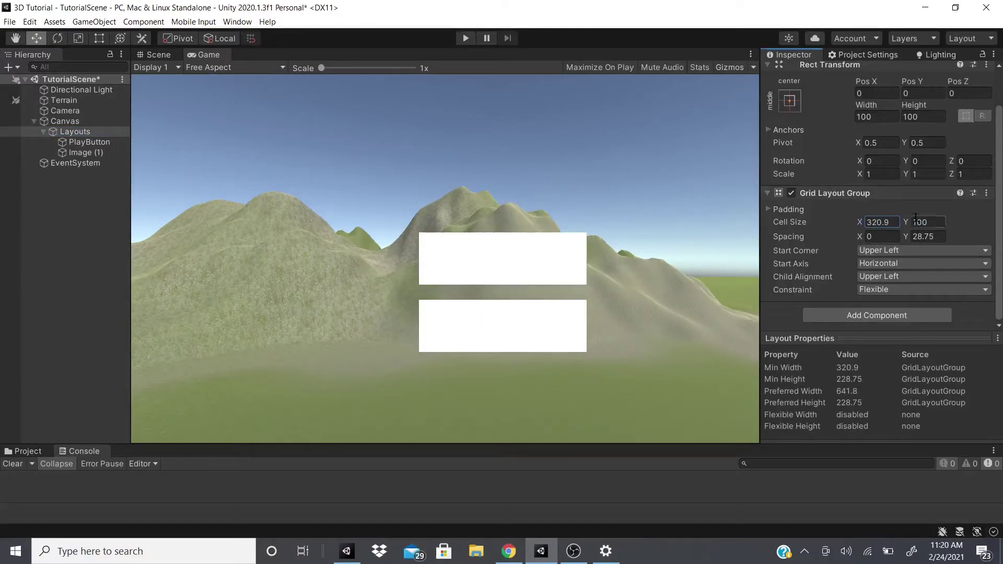
pyautogui.click(769, 209)
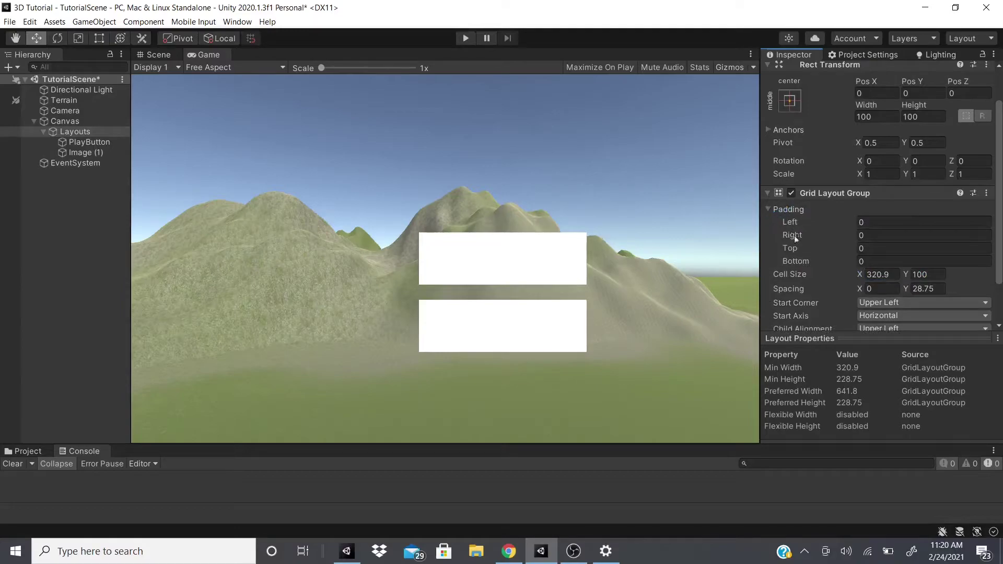
pyautogui.moveTo(793, 220); pyautogui.dragTo(744, 251)
pyautogui.click(770, 209)
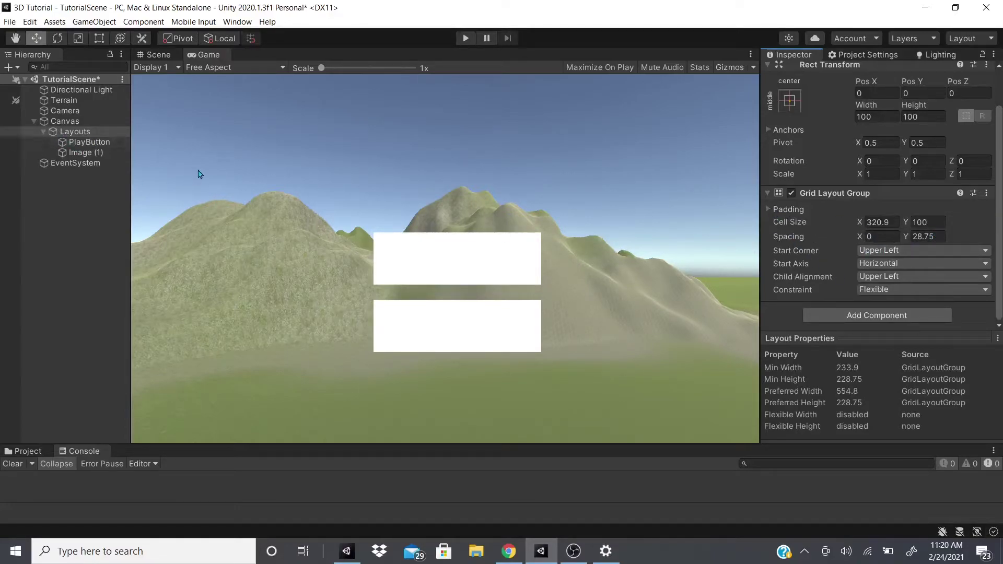
# - Duplicate PlayButton twice under Layouts
pyautogui.click(88, 143)
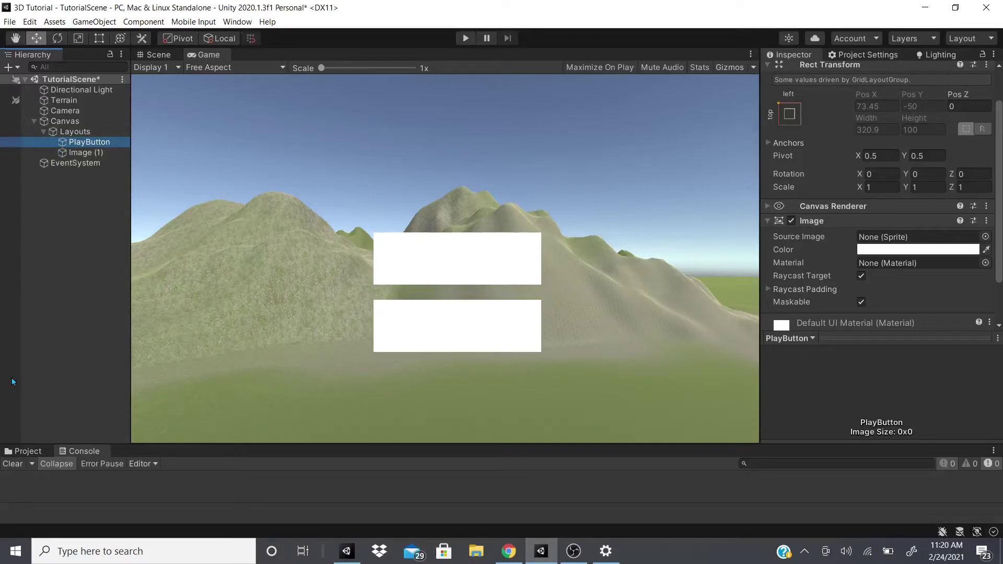
pyautogui.hotkey('ctrl', 'd')
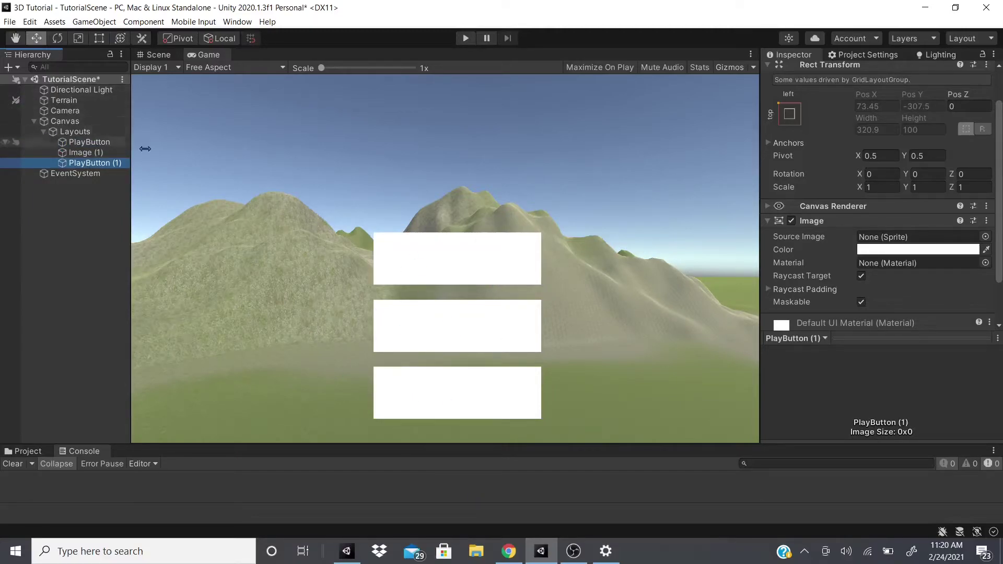
pyautogui.click(88, 145)
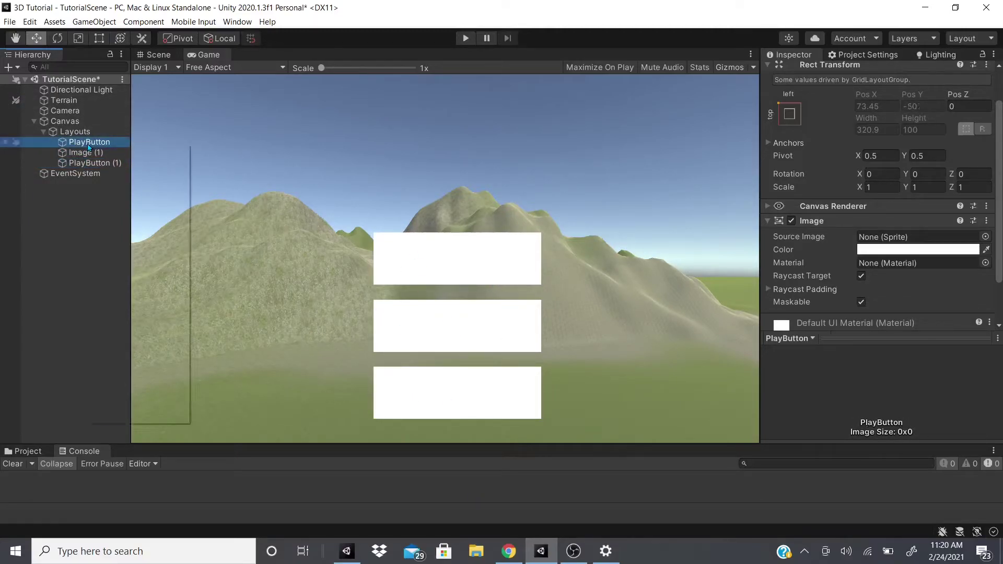
pyautogui.rightClick(88, 145)
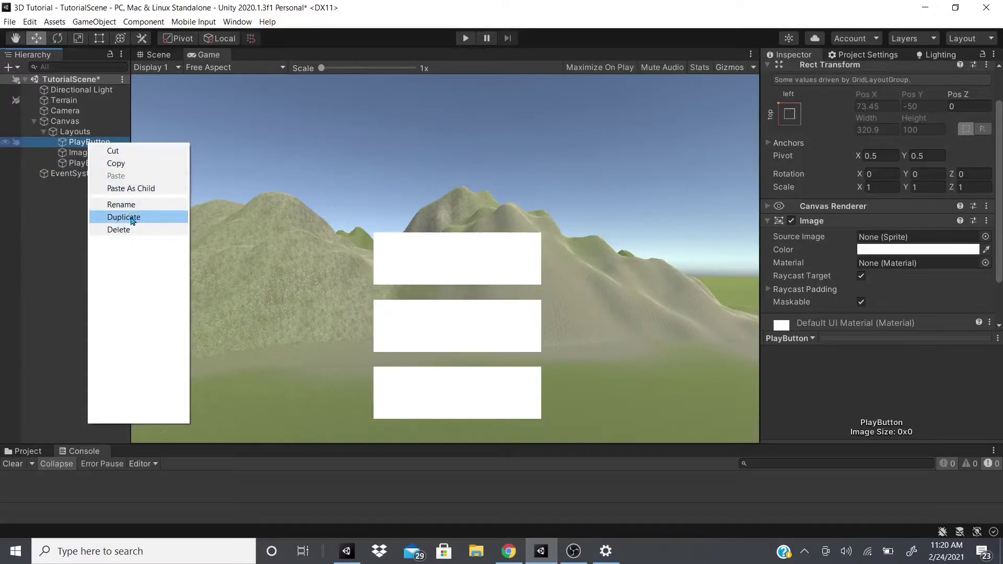
pyautogui.click(132, 217)
pyautogui.rightClick(88, 144)
pyautogui.click(136, 164)
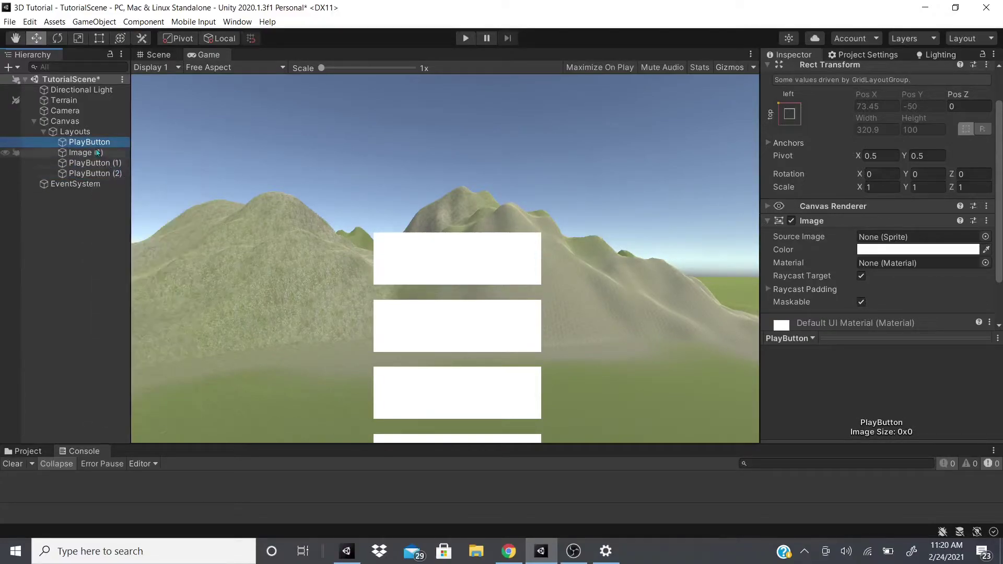
pyautogui.click(75, 131)
pyautogui.rightClick(75, 131)
pyautogui.click(94, 175)
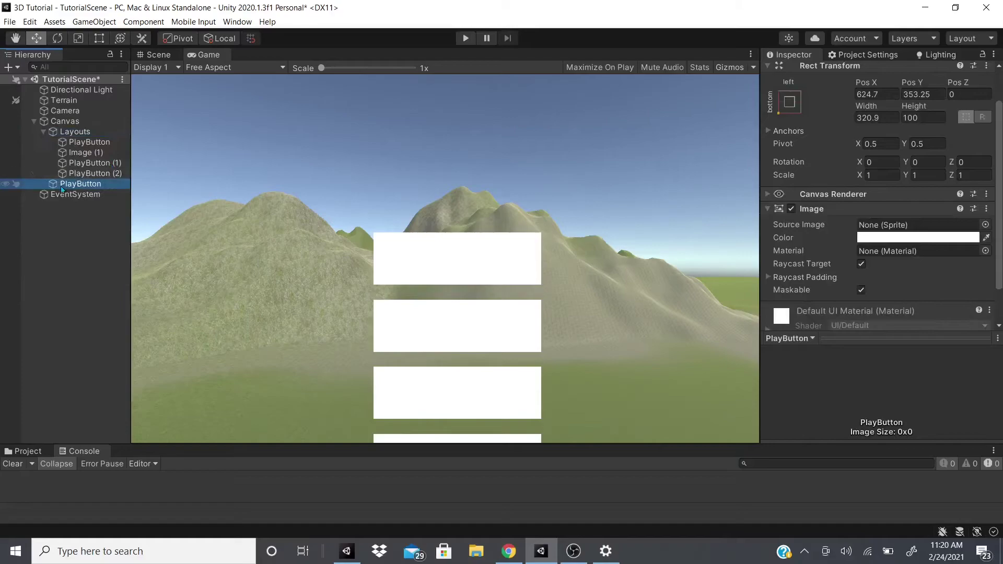
pyautogui.rightClick(80, 188)
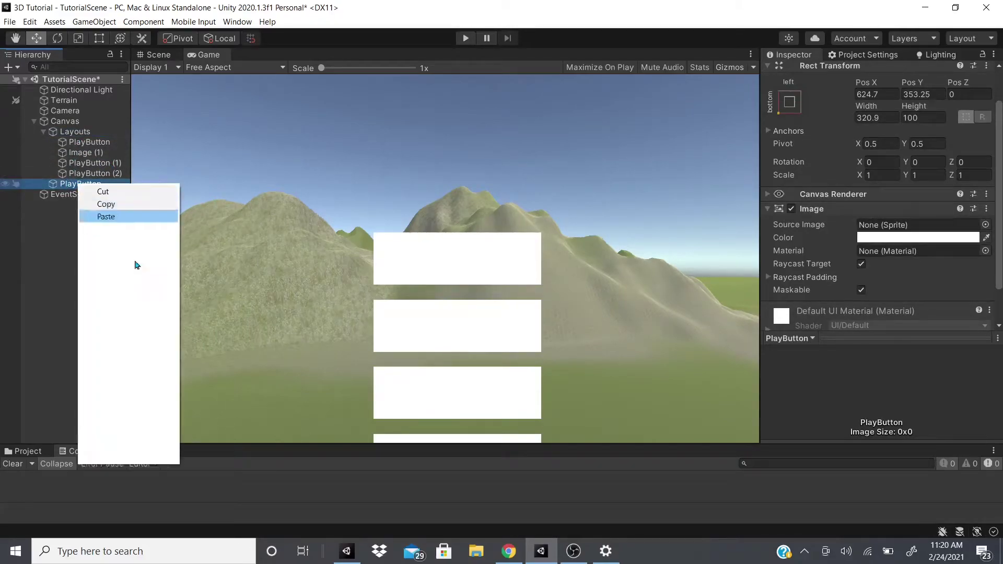
pyautogui.click(82, 243)
# - Move Layouts up and slightly left in the Scene view, to about Pos X -25 and Pos Y 198
pyautogui.click(96, 131)
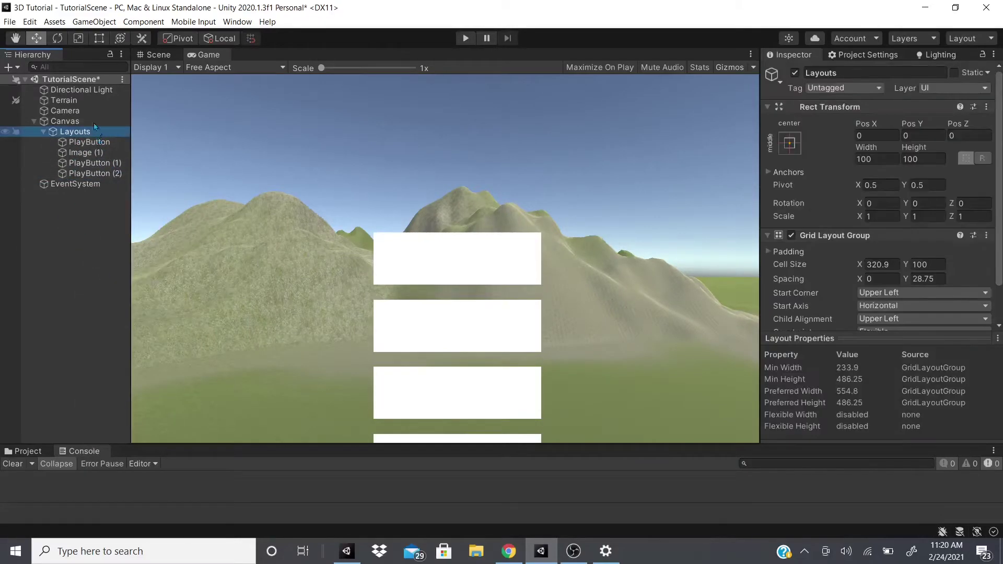
pyautogui.click(157, 55)
pyautogui.scroll(-3, 380, 201)
pyautogui.press('f')
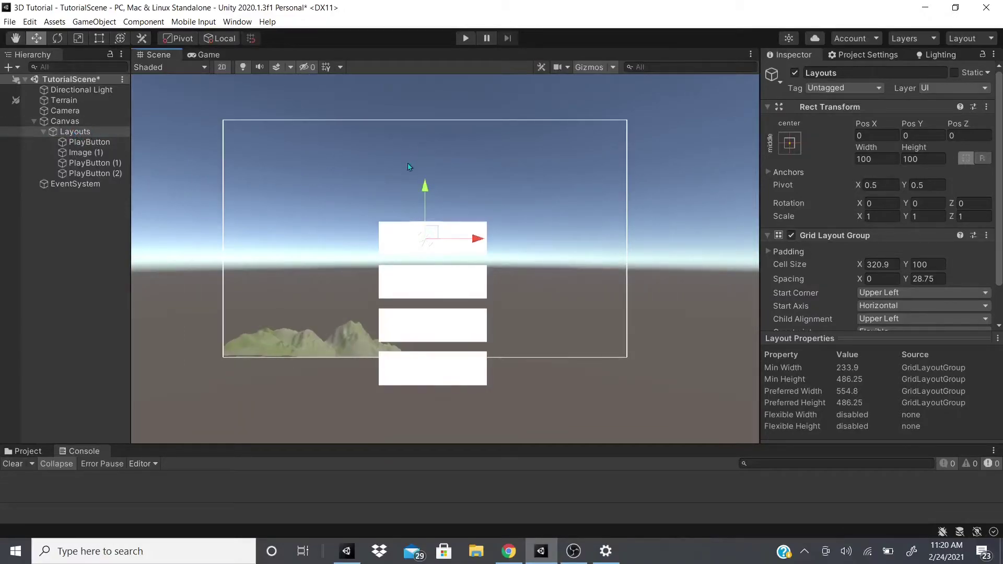
pyautogui.moveTo(425, 189); pyautogui.dragTo(429, 125)
pyautogui.moveTo(477, 176); pyautogui.dragTo(468, 176)
# - Reset the grid's left padding to 0, move Layouts left to about Pos X -111, and show the Game view
pyautogui.click(793, 255)
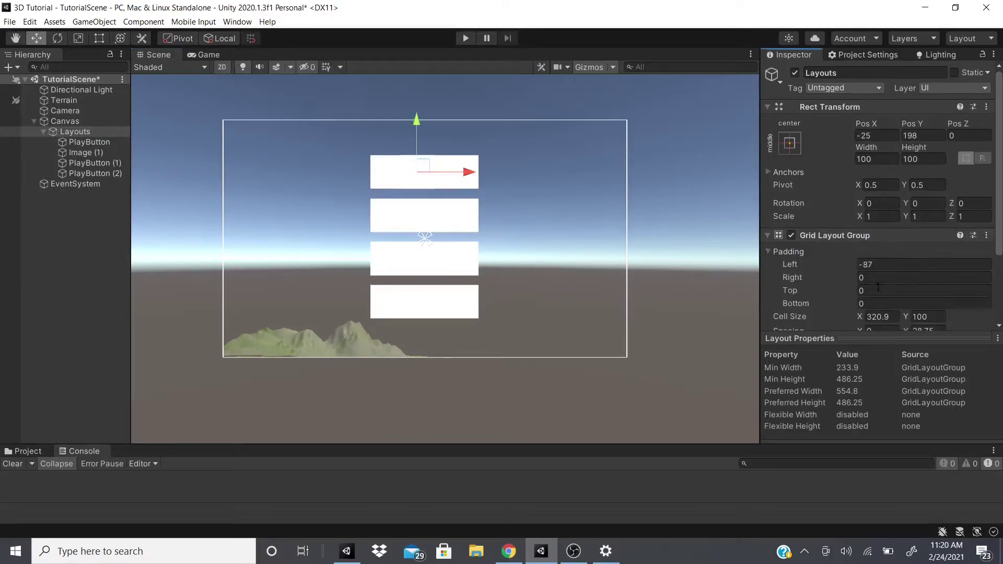
pyautogui.write('0')
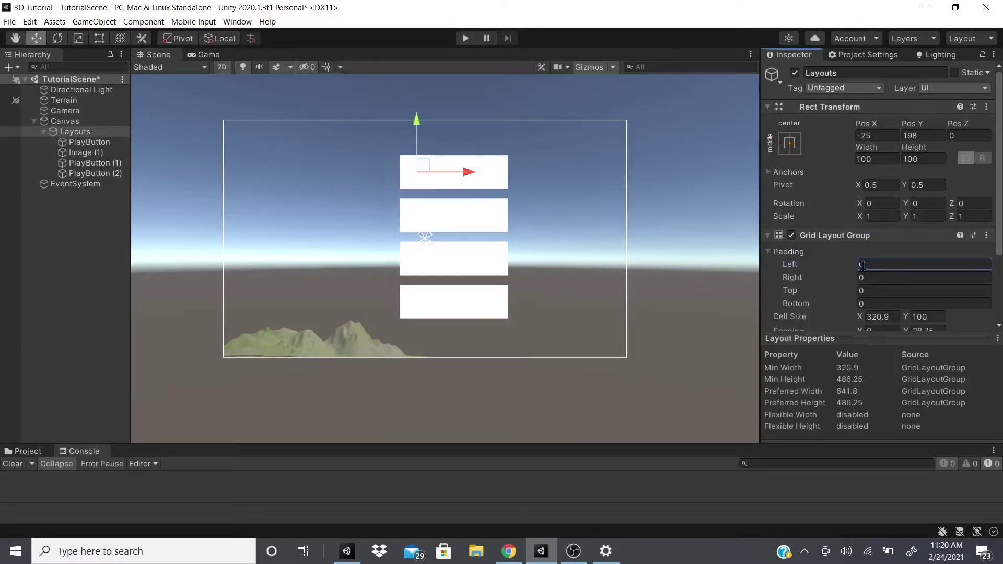
pyautogui.moveTo(470, 175); pyautogui.dragTo(439, 173)
pyautogui.click(213, 59)
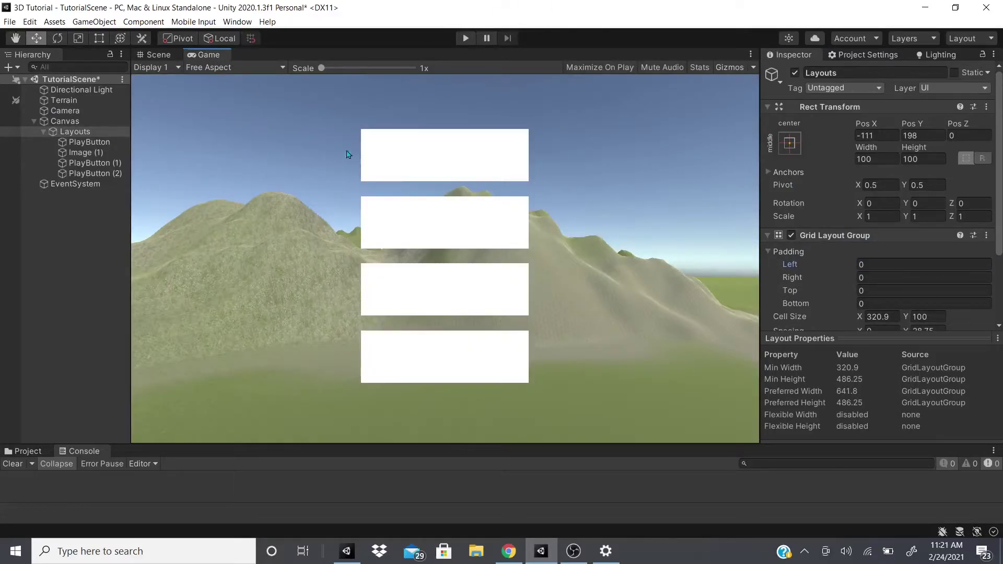
# - Try Upper Right as the Start Corner of the Layouts grid and restore Upper Left
pyautogui.click(90, 143)
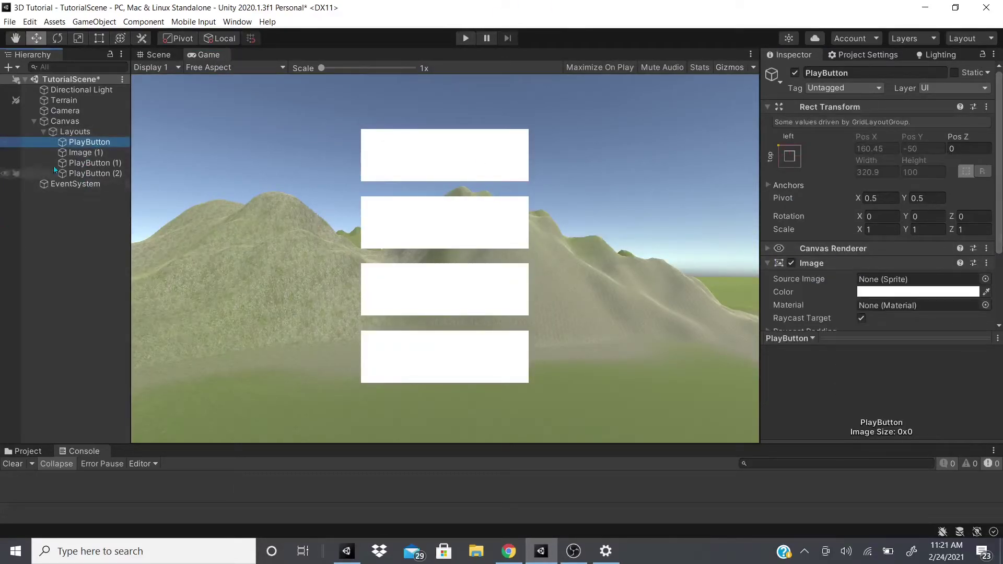
pyautogui.click(90, 134)
pyautogui.click(875, 250)
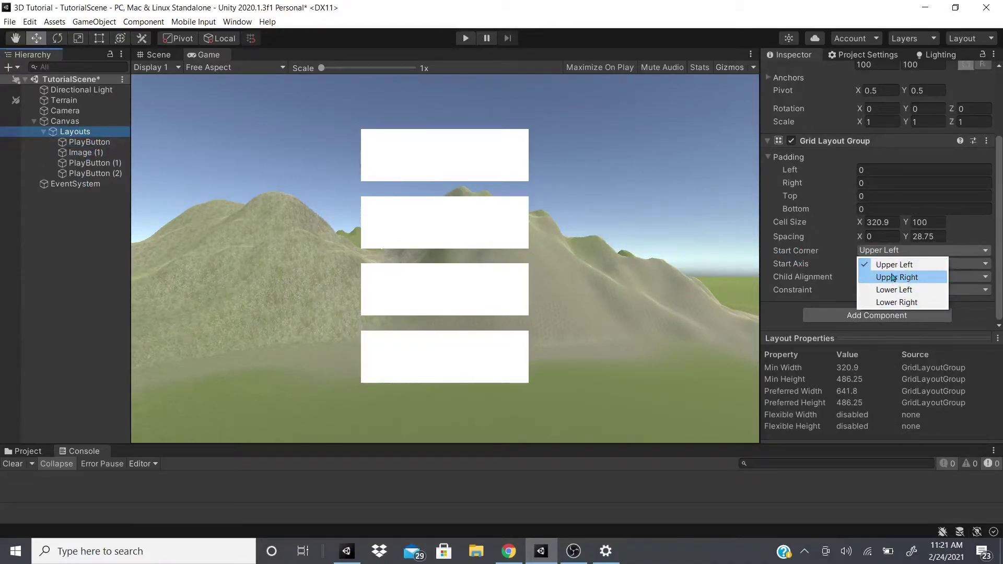
pyautogui.click(895, 277)
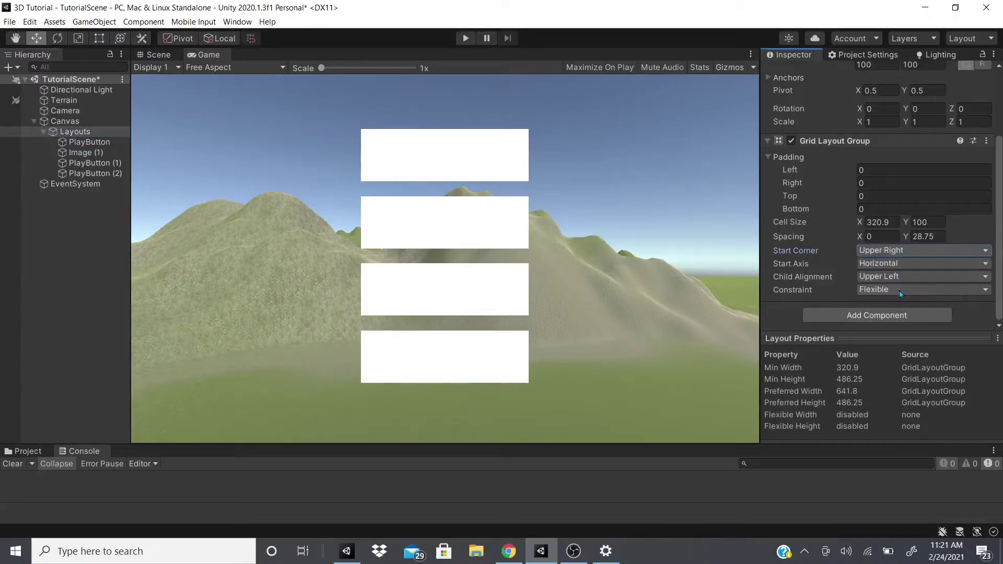
pyautogui.click(900, 251)
pyautogui.click(888, 264)
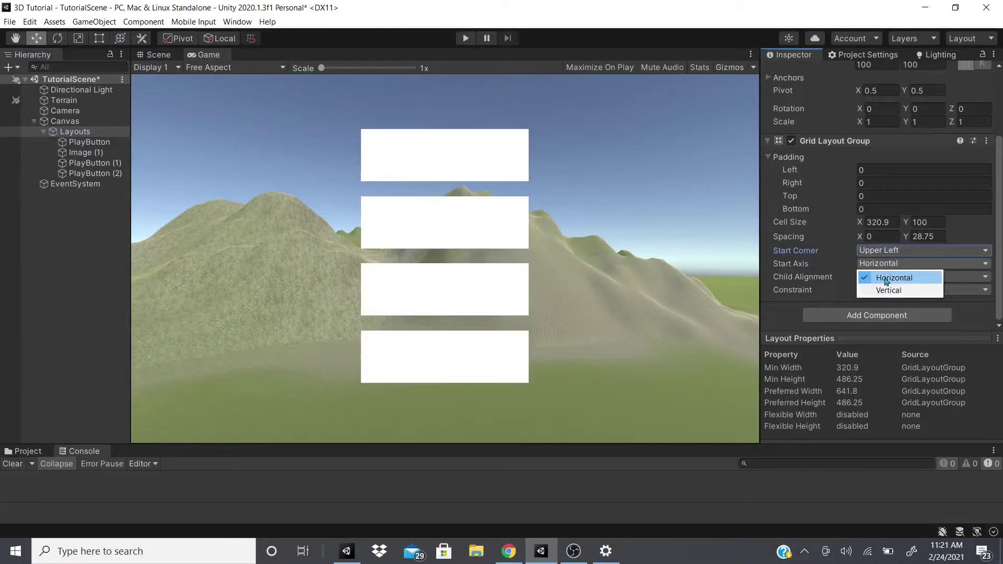
# - Set the grid's Start Axis to Vertical, with left padding -420, X cell size 246.57 and X spacing 45.2
pyautogui.click(890, 290)
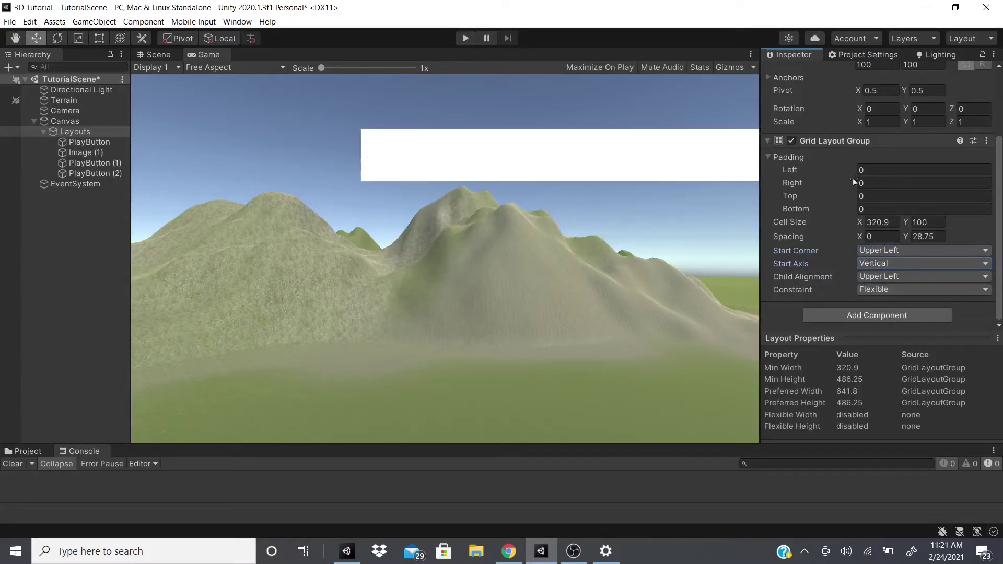
pyautogui.moveTo(796, 169); pyautogui.dragTo(506, 196)
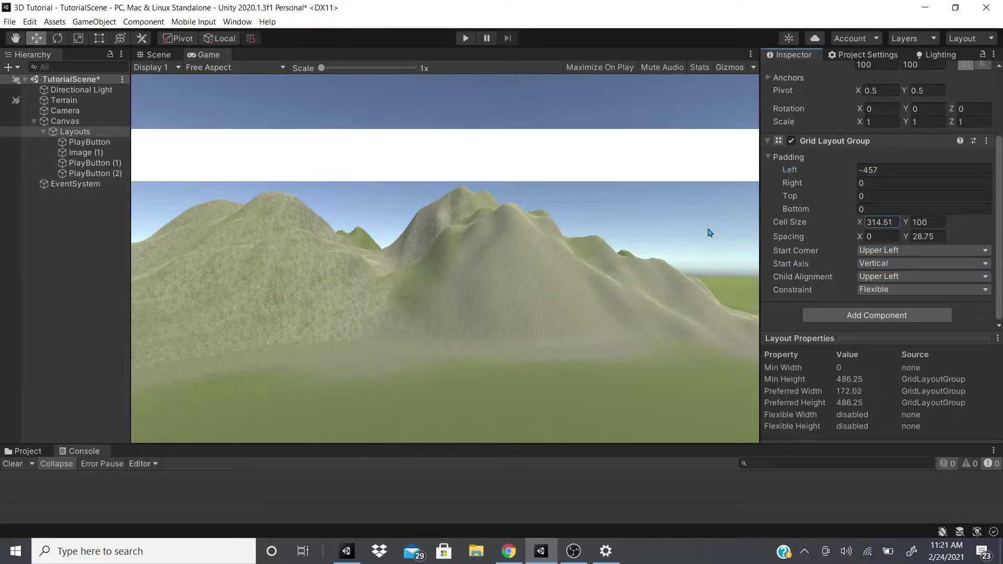
pyautogui.moveTo(709, 233); pyautogui.dragTo(291, 285)
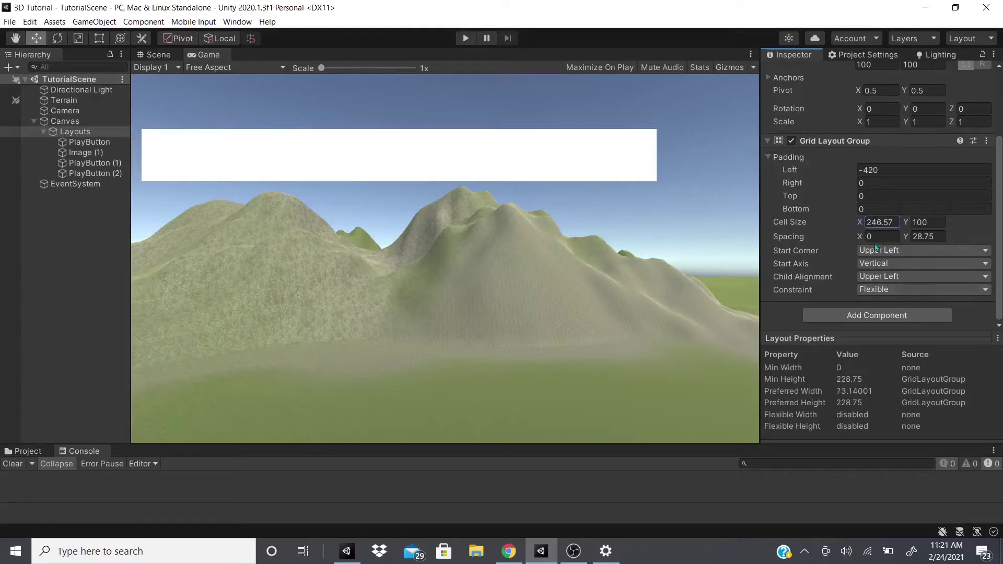
pyautogui.moveTo(859, 236); pyautogui.dragTo(911, 235)
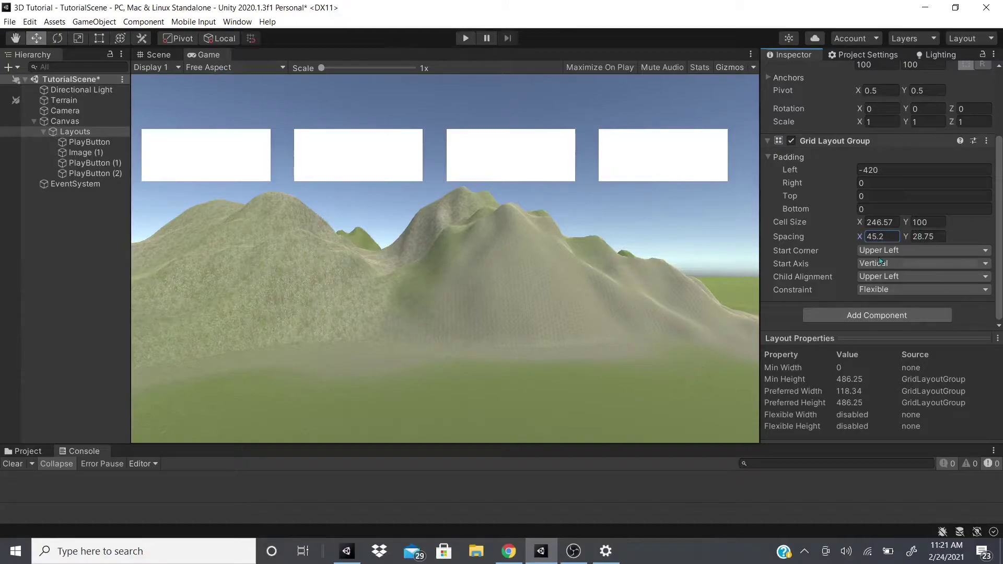
# - Try the Upper Center, Middle Center, Lower Center and Lower Right child alignments, and settle on Lower Left
pyautogui.click(870, 278)
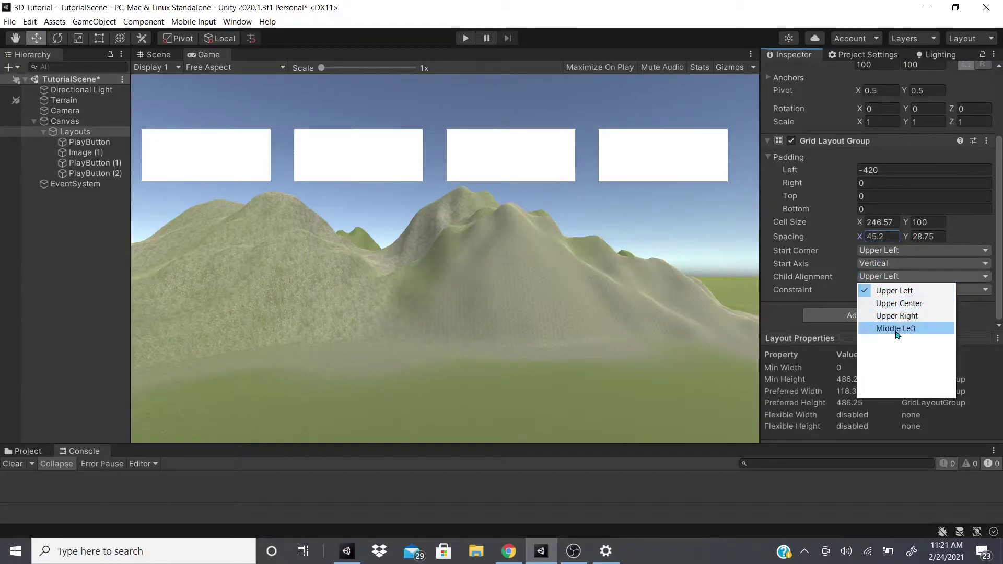
pyautogui.click(898, 304)
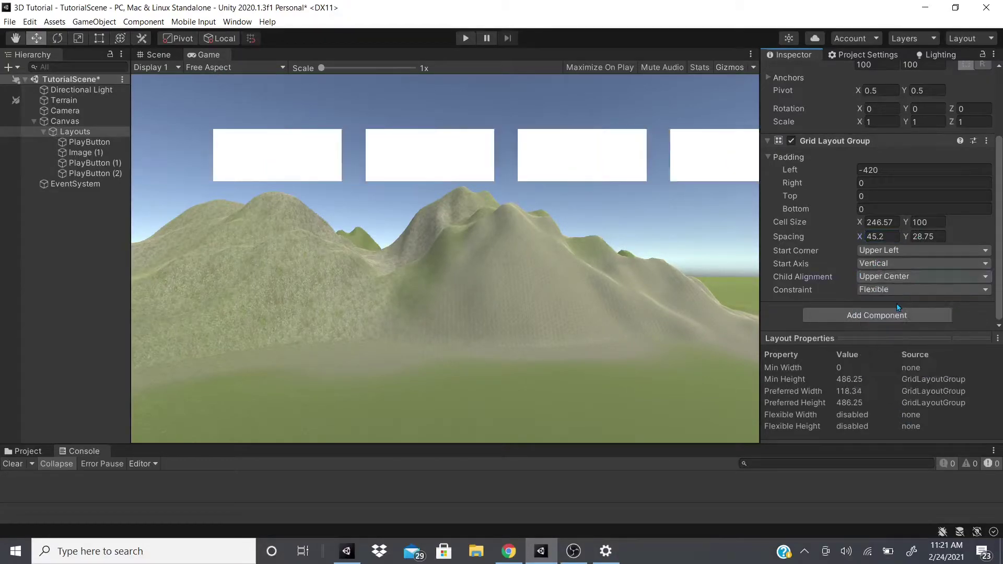
pyautogui.click(871, 278)
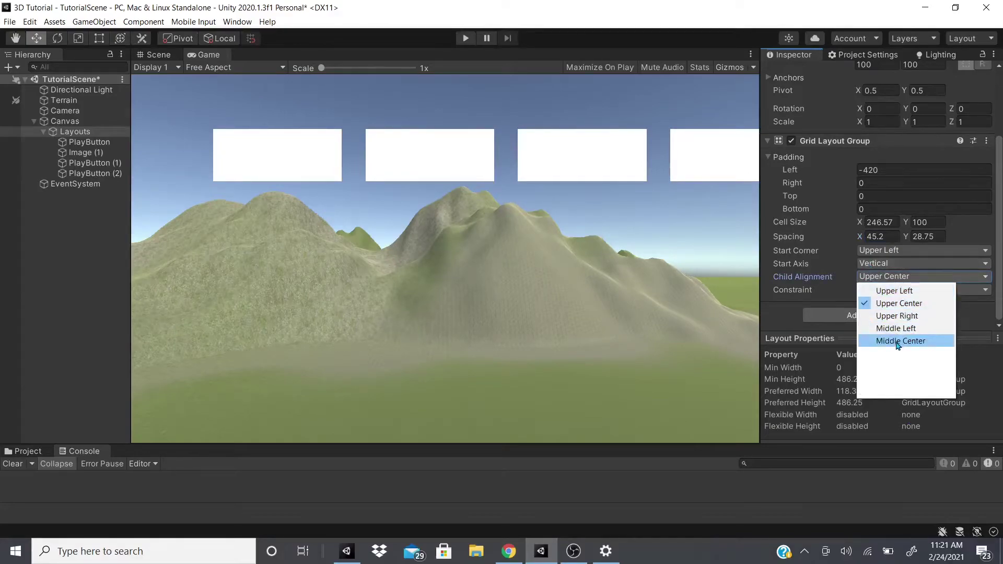
pyautogui.click(896, 340)
pyautogui.click(886, 277)
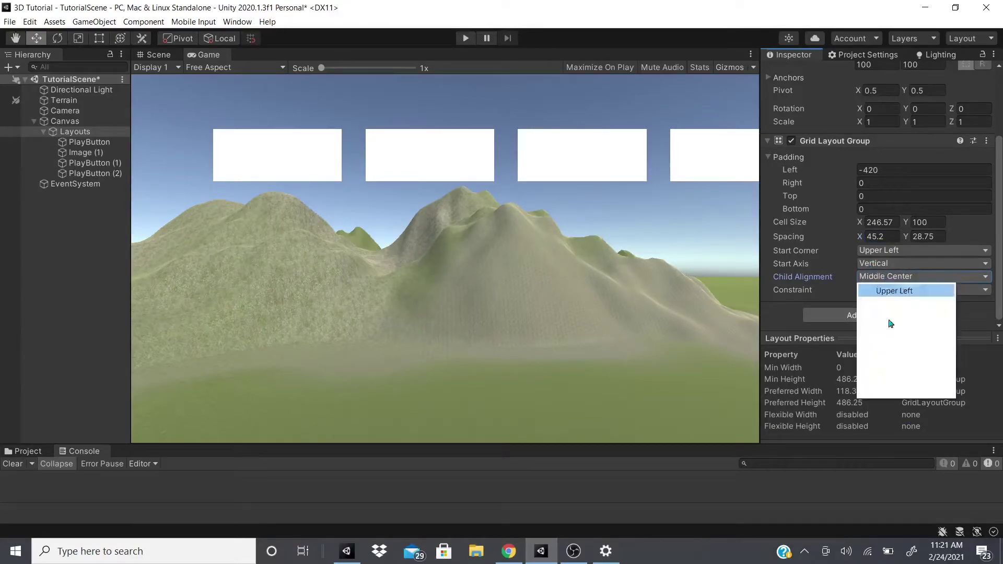
pyautogui.click(896, 382)
pyautogui.click(888, 276)
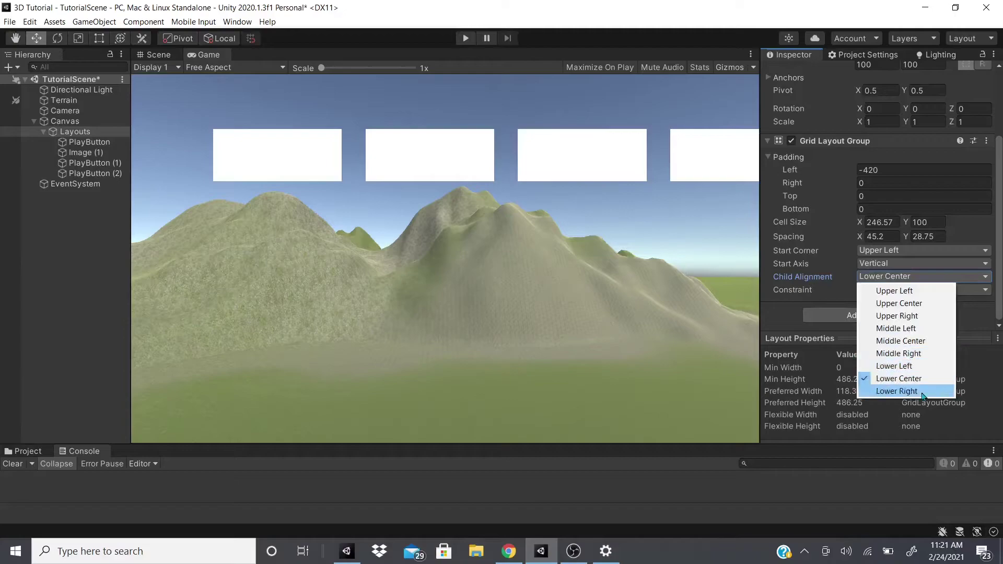
pyautogui.click(904, 391)
pyautogui.click(894, 277)
pyautogui.click(896, 381)
# - Set the grid's Constraint to Fixed Column Count and move Layouts down and right to centre the images in the Game view
pyautogui.click(883, 290)
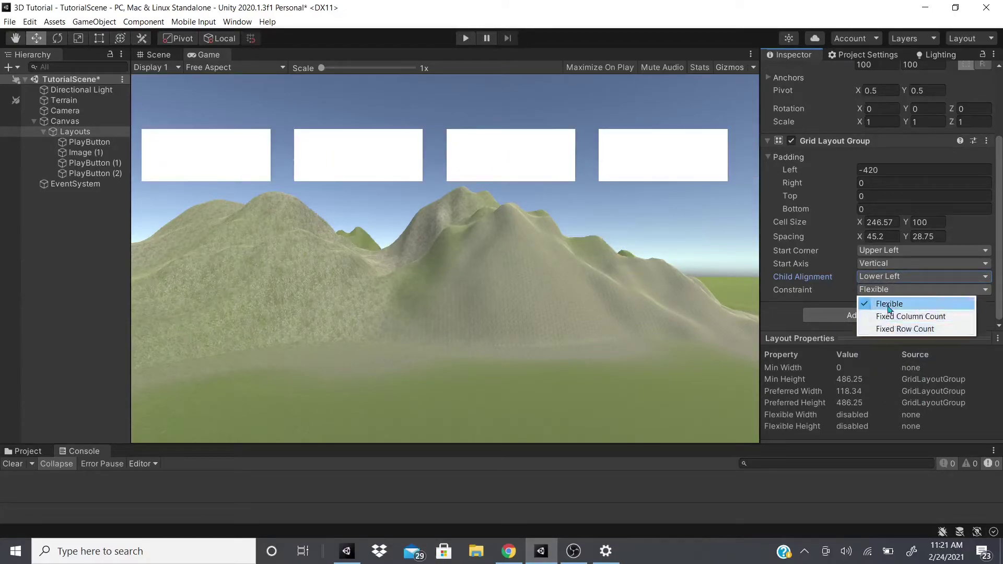
pyautogui.click(888, 316)
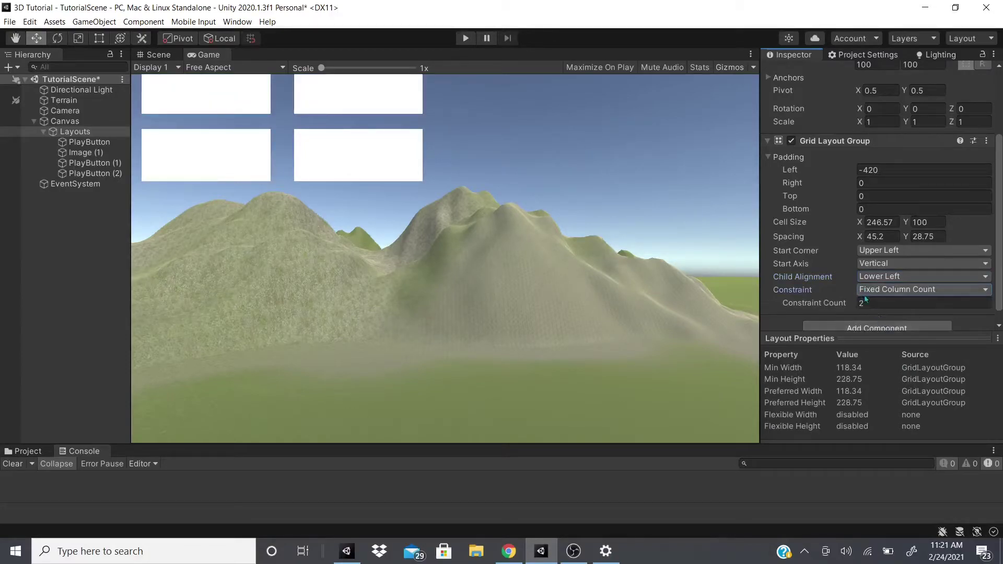
pyautogui.click(143, 59)
pyautogui.moveTo(384, 136); pyautogui.dragTo(430, 206)
pyautogui.moveTo(443, 244); pyautogui.dragTo(539, 235)
pyautogui.hotkey('ctrl', '2')
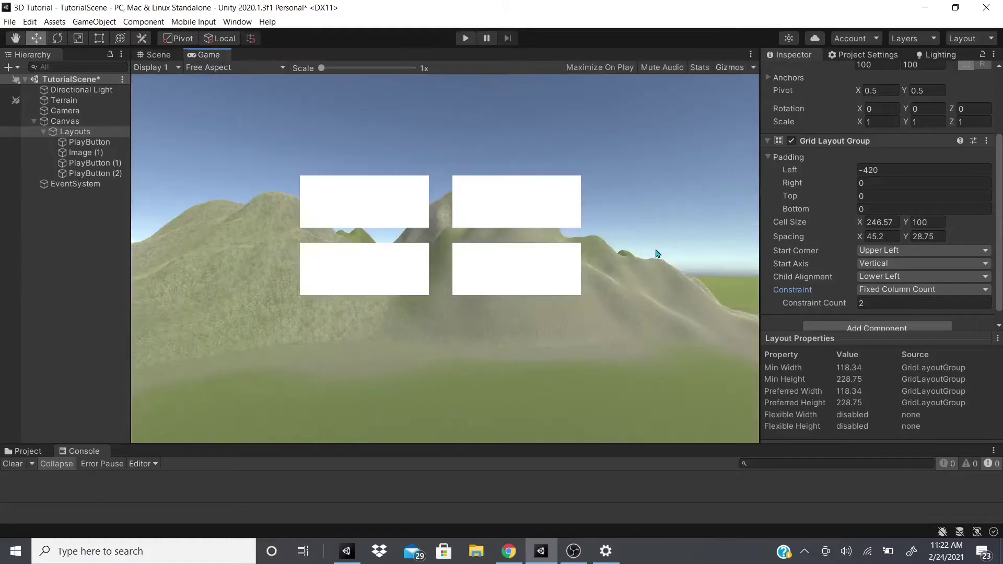
# - Set the Layouts grid's Constraint Count to 3
pyautogui.moveTo(821, 302); pyautogui.dragTo(819, 303)
pyautogui.click(104, 133)
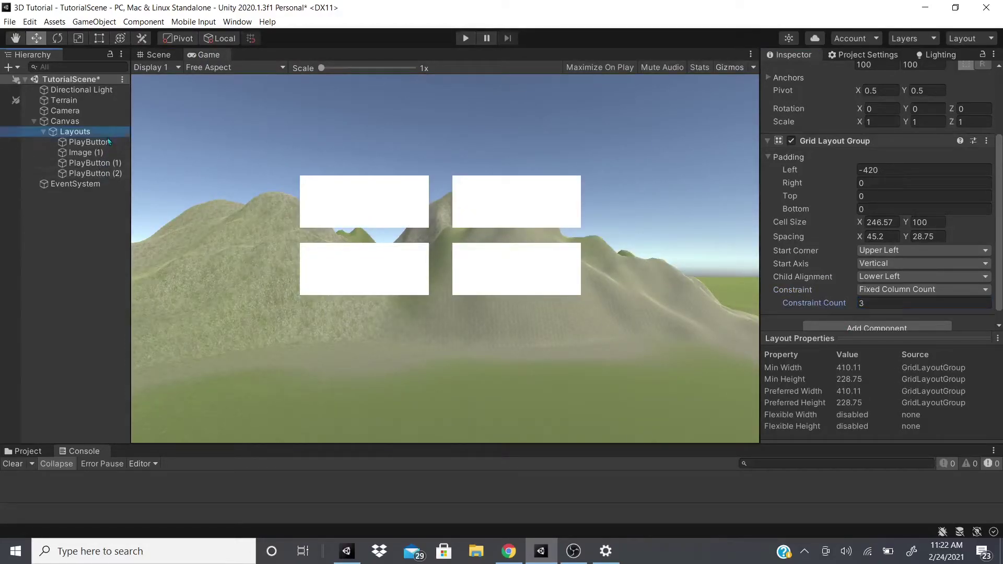
# - Duplicate the PlayButton image repeatedly inside Layouts until the copies reach PlayButton (11)
pyautogui.click(108, 146)
pyautogui.hotkey('ctrl', 'd')
pyautogui.hotkey('ctrl', 'd')
pyautogui.hotkey('ctrl', 'd')
pyautogui.hotkey('ctrl', 'd')
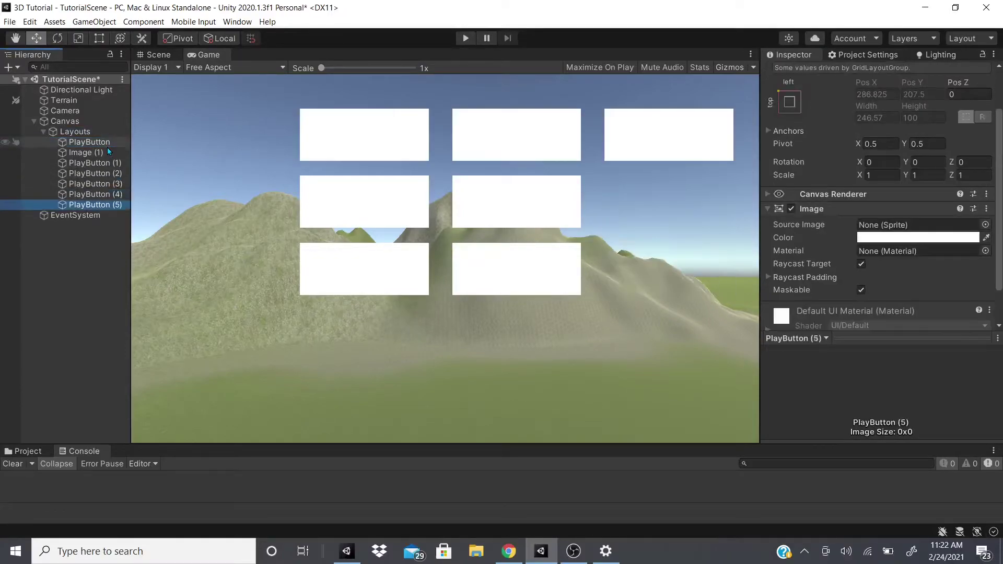
pyautogui.hotkey('ctrl', 'd')
pyautogui.hotkey('ctrl', 'd')
pyautogui.hotkey('ctrl', 'd')
pyautogui.hotkey('ctrl', 'd')
pyautogui.hotkey('ctrl', 'd')
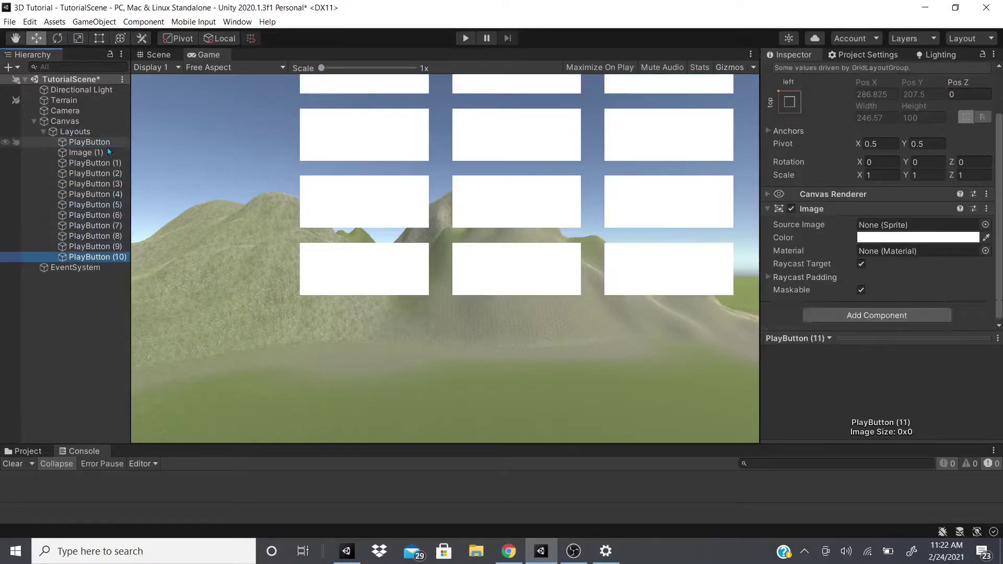
# - Change the Layouts grid's Constraint to Fixed Row Count, with a Constraint Count of 3
pyautogui.click(99, 131)
pyautogui.scroll(-2, 920, 236)
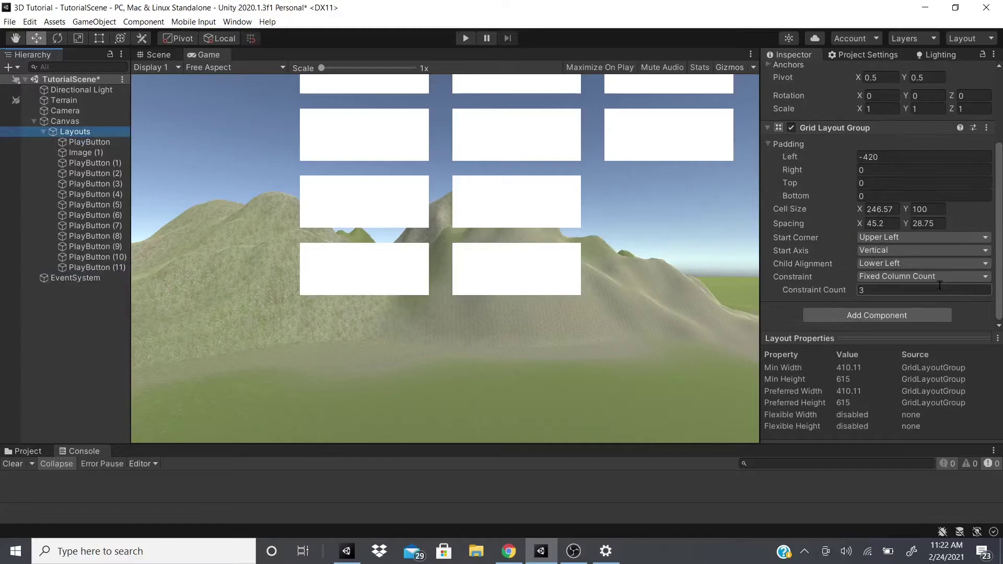
pyautogui.click(925, 276)
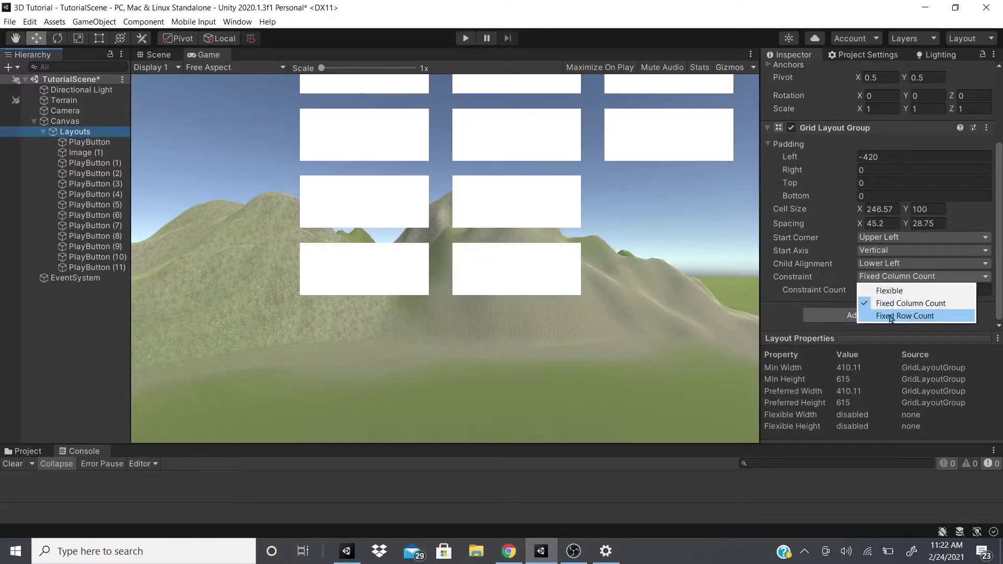
pyautogui.click(891, 317)
pyautogui.moveTo(838, 288)
pyautogui.mouseDown()
pyautogui.moveTo(878, 296)
pyautogui.moveTo(842, 293)
pyautogui.mouseUp()
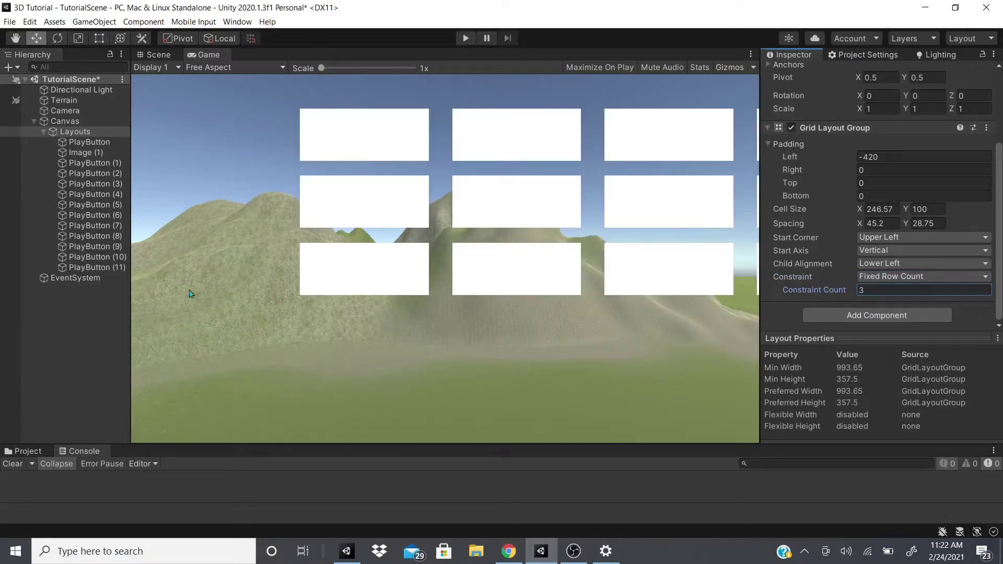
# - Delete PlayButton and all its numbered copies from Layouts, keeping only Image (1)
pyautogui.click(986, 128)
pyautogui.click(86, 152)
pyautogui.click(86, 142)
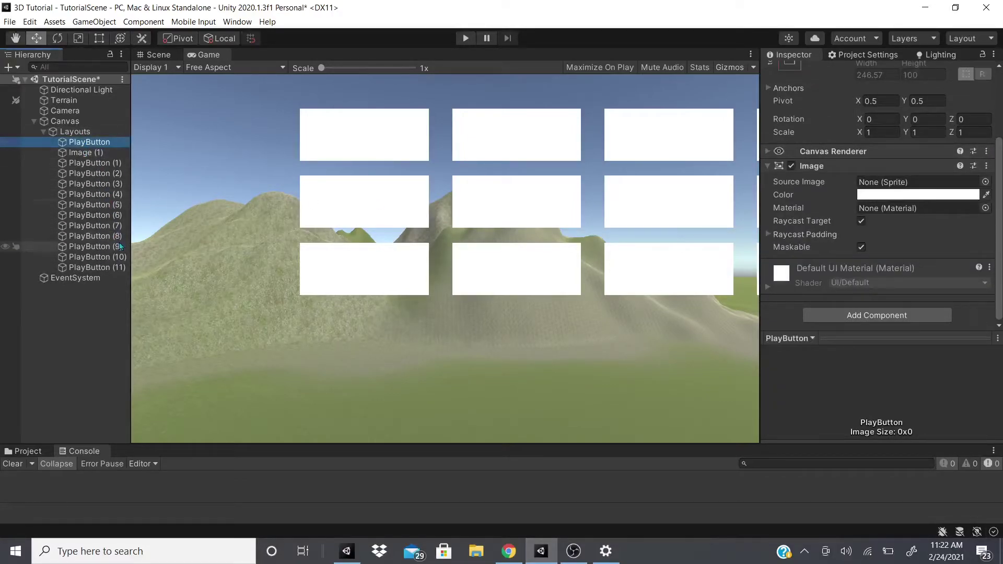
pyautogui.keyDown('shift'); pyautogui.click(109, 269); pyautogui.keyUp('shift')
pyautogui.click(82, 153)
pyautogui.click(86, 142)
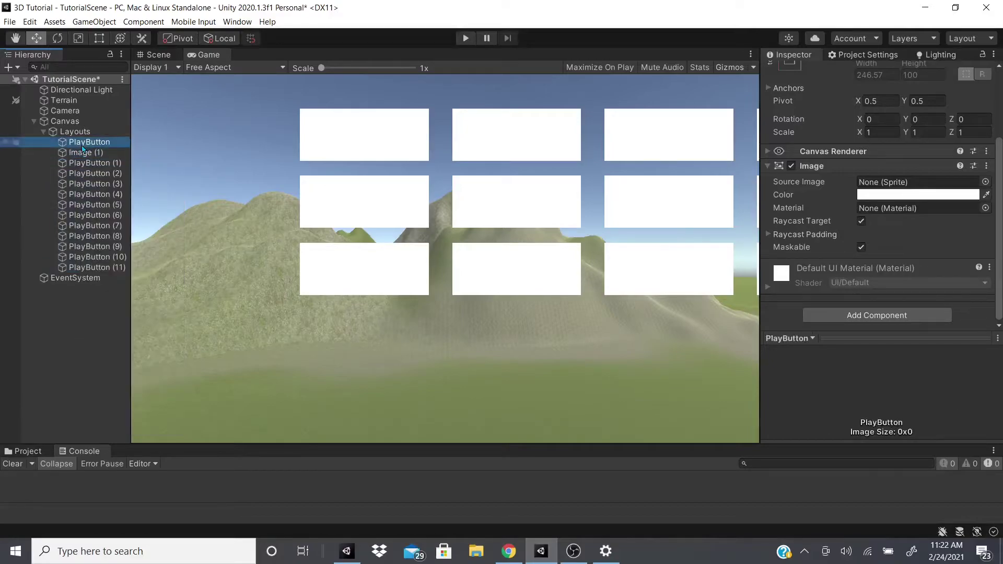
pyautogui.keyDown('shift'); pyautogui.click(100, 268); pyautogui.keyUp('shift')
pyautogui.rightClick(99, 162)
pyautogui.click(152, 240)
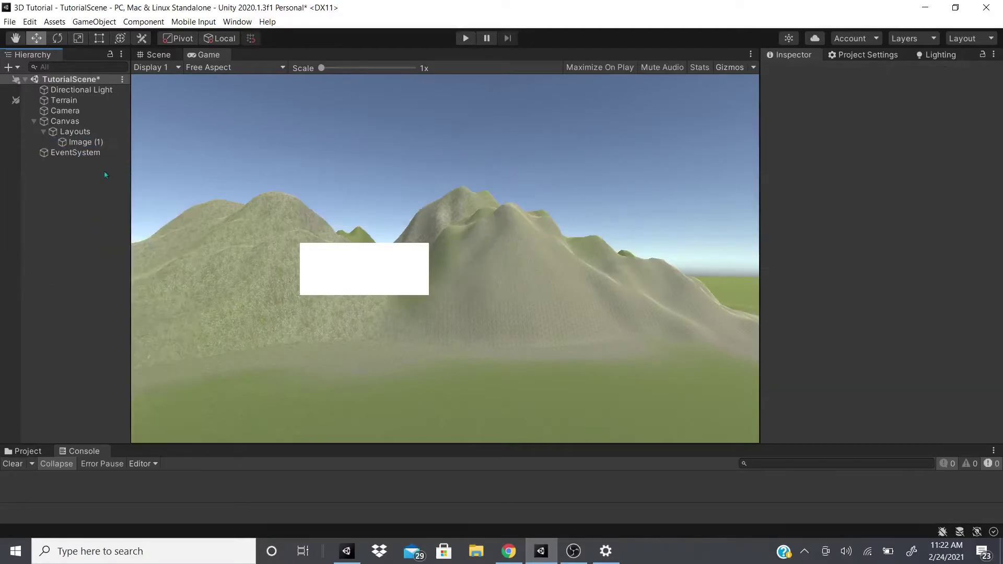
# - Replace the Grid Layout Group on Layouts with a Horizontal Layout Group
pyautogui.click(83, 131)
pyautogui.scroll(-3, 912, 281)
pyautogui.click(987, 127)
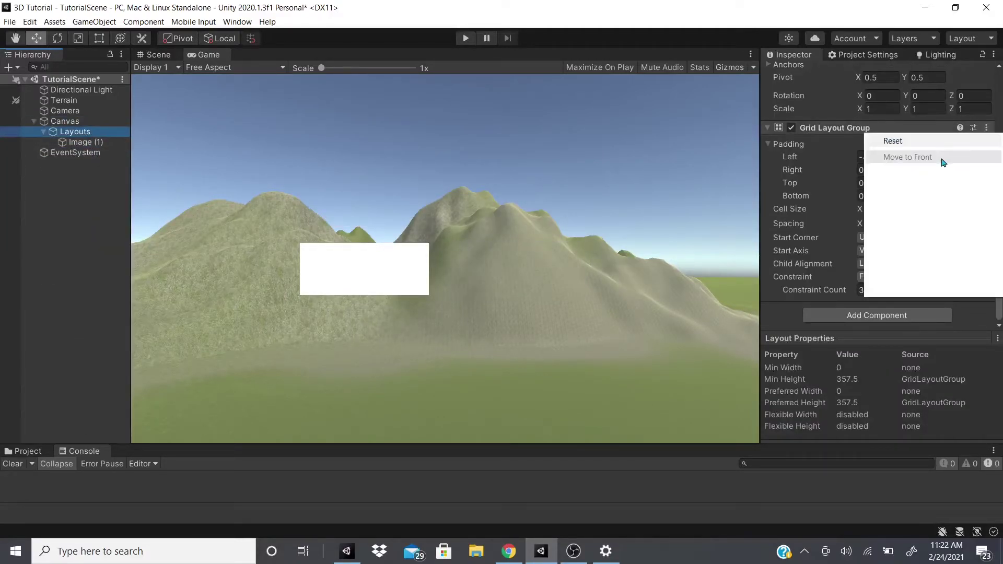
pyautogui.click(918, 182)
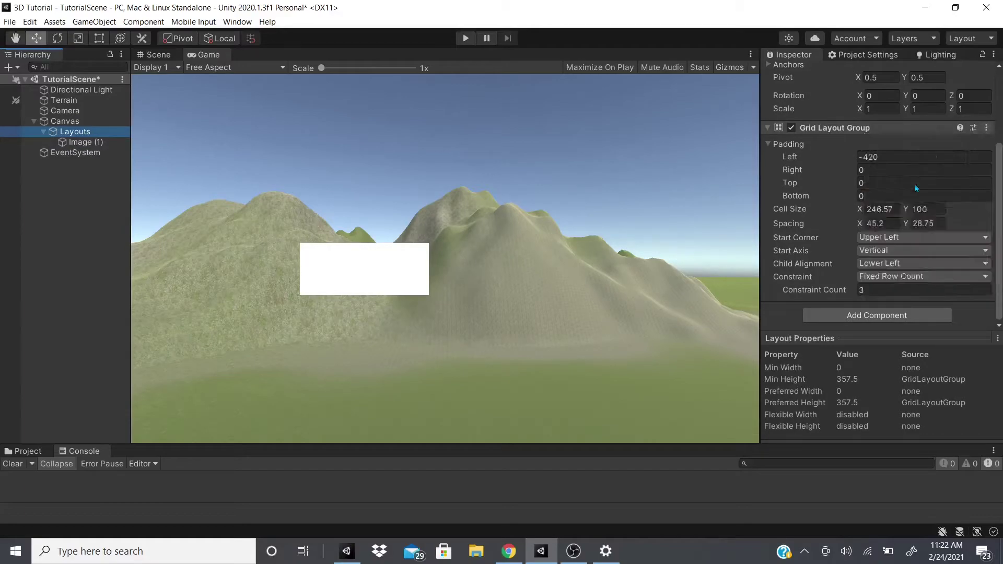
pyautogui.click(865, 242)
pyautogui.click(861, 339)
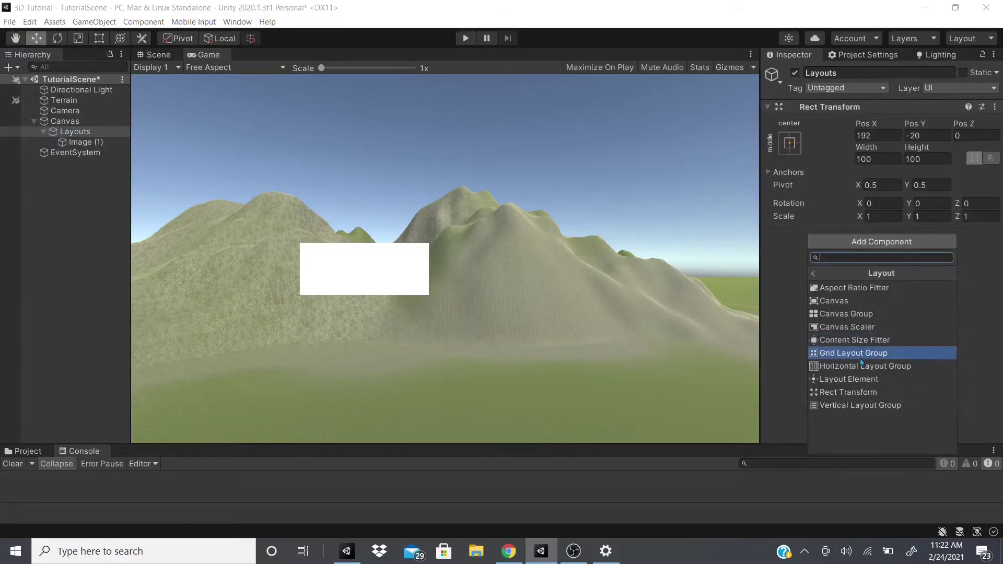
pyautogui.click(862, 366)
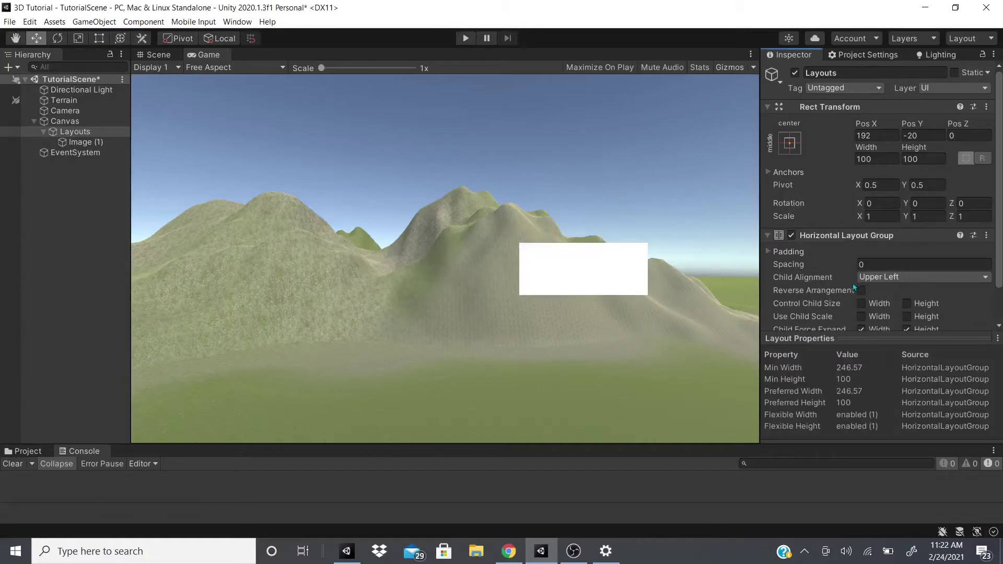
pyautogui.scroll(-2, 815, 266)
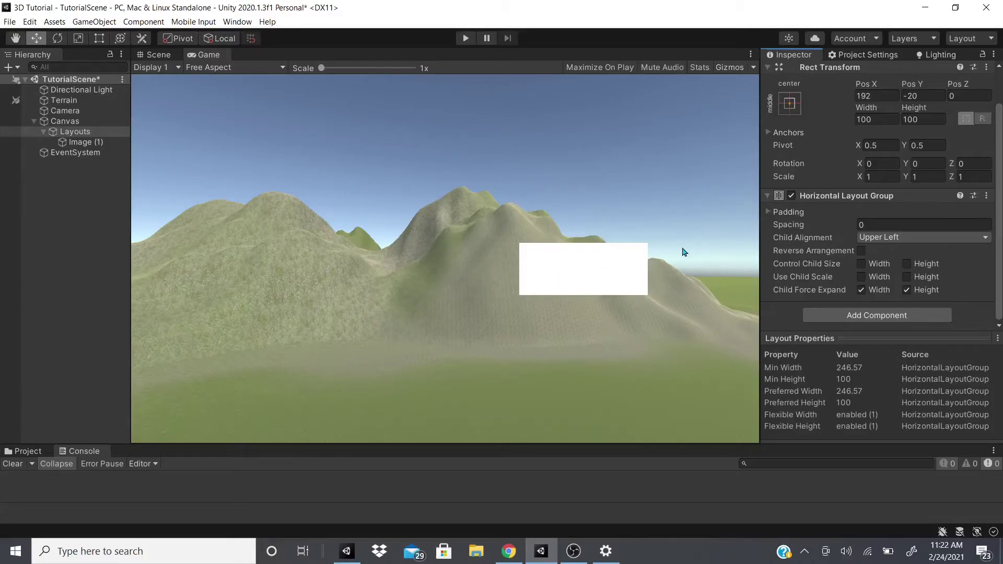
# - Duplicate Image (1) twice inside Layouts
pyautogui.click(44, 140)
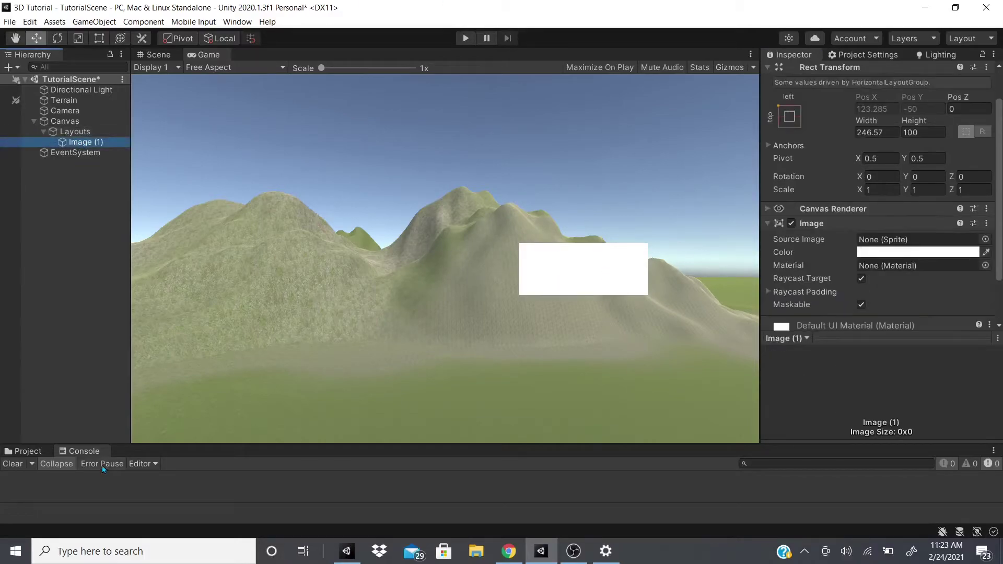
pyautogui.hotkey('ctrl', 'd')
pyautogui.hotkey('ctrl', 'd')
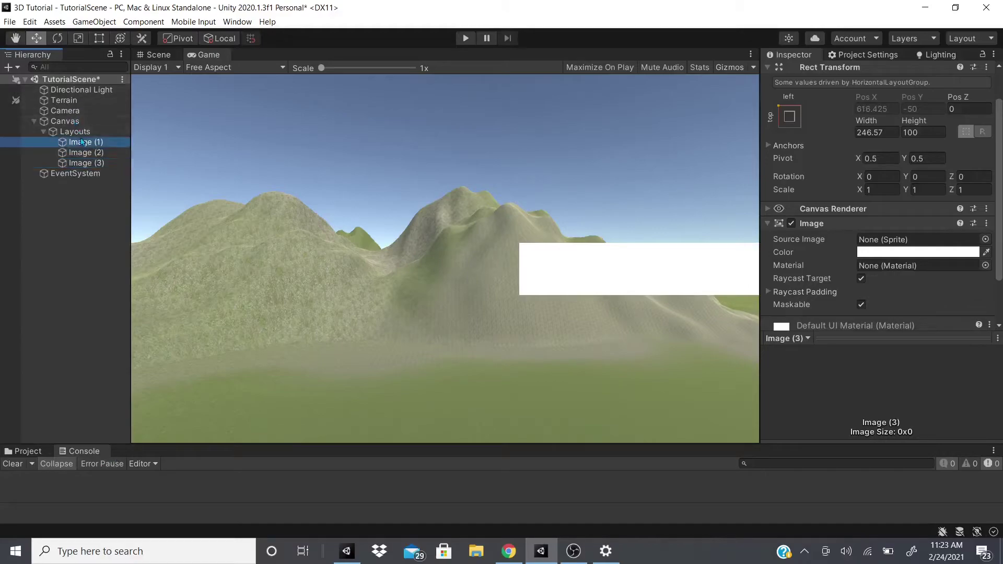
# - Set the Horizontal Layout Group's left padding to -458 and its spacing to 42.84
pyautogui.click(74, 131)
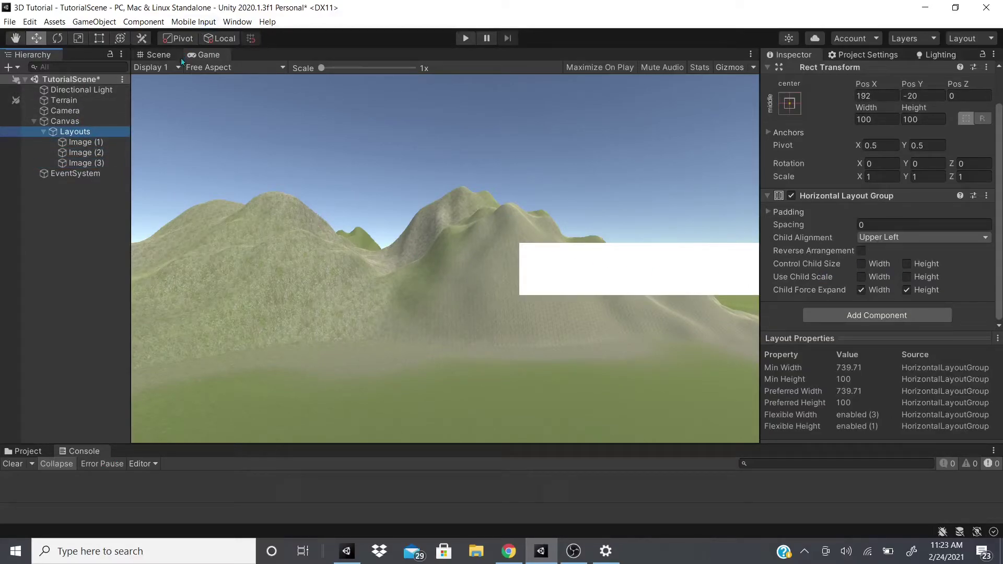
pyautogui.click(768, 211)
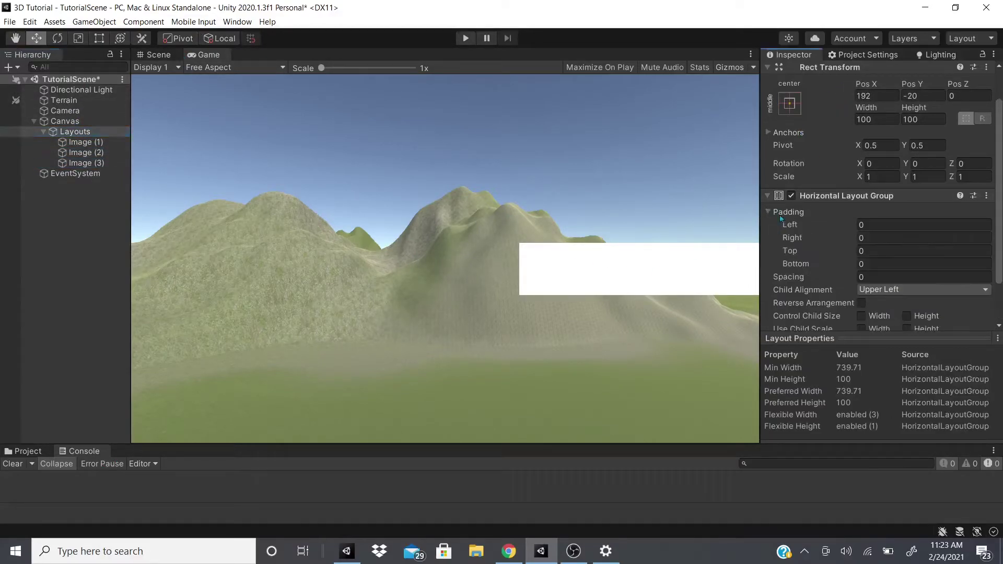
pyautogui.moveTo(810, 222); pyautogui.dragTo(16, 55)
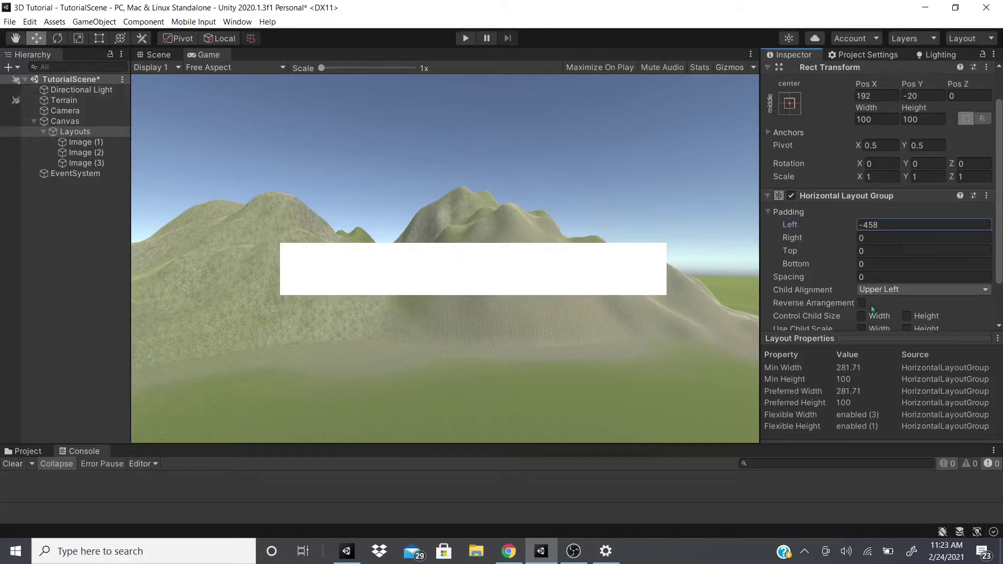
pyautogui.scroll(-2, 870, 297)
pyautogui.moveTo(809, 225); pyautogui.dragTo(919, 221)
# - Try Upper Center, settle on Middle Center for the horizontal group's child alignment, and test Reverse Arrangement
pyautogui.click(922, 237)
pyautogui.click(899, 261)
pyautogui.click(899, 242)
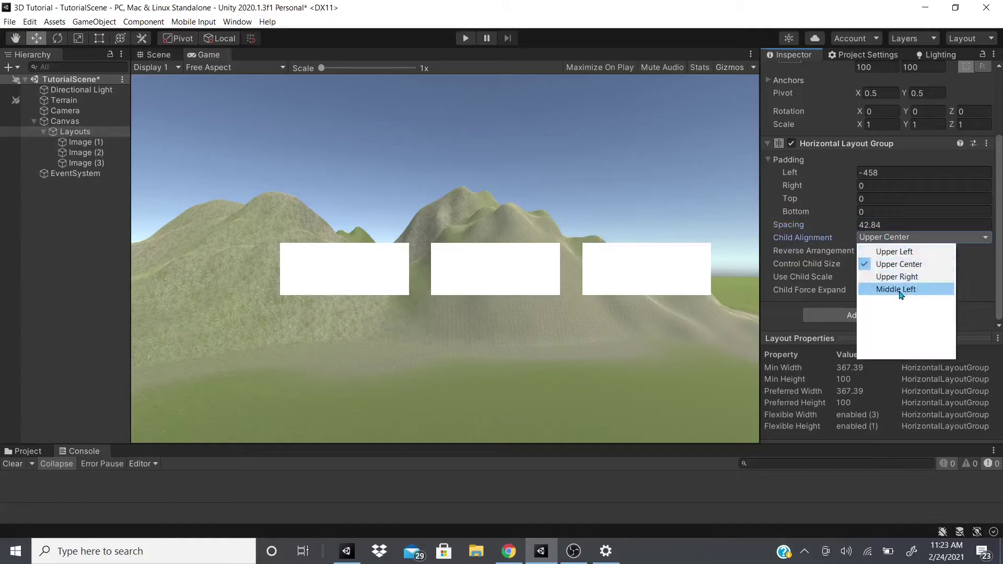
pyautogui.click(902, 300)
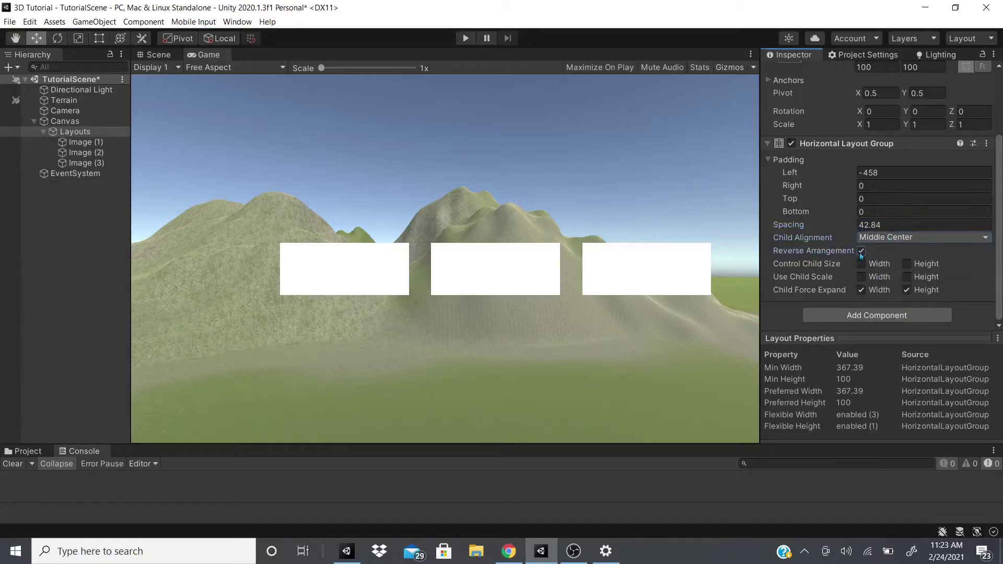
# - Try Control Child Size for width, switch to controlling height only, and set the spacing to 102.5
pyautogui.click(861, 264)
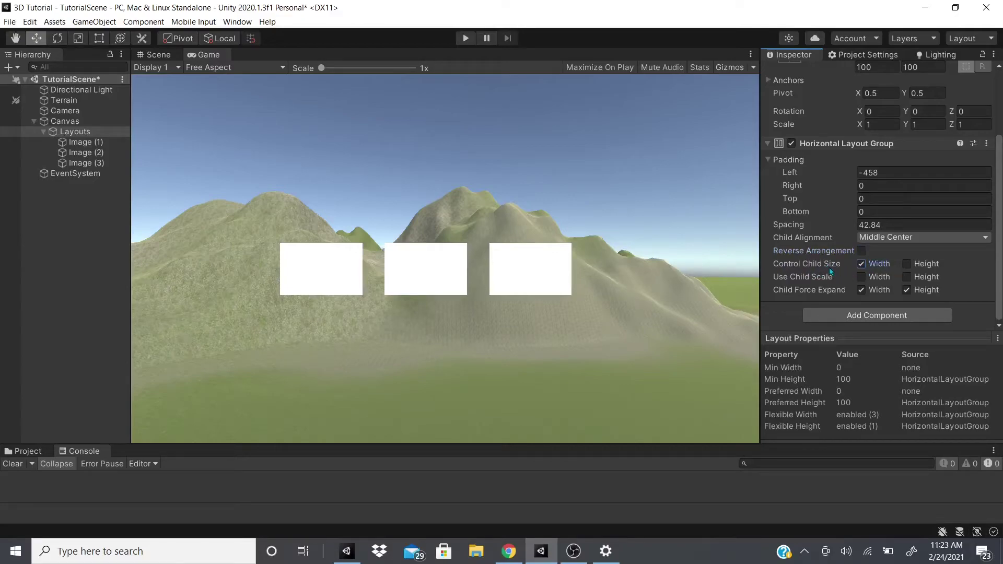
pyautogui.click(861, 264)
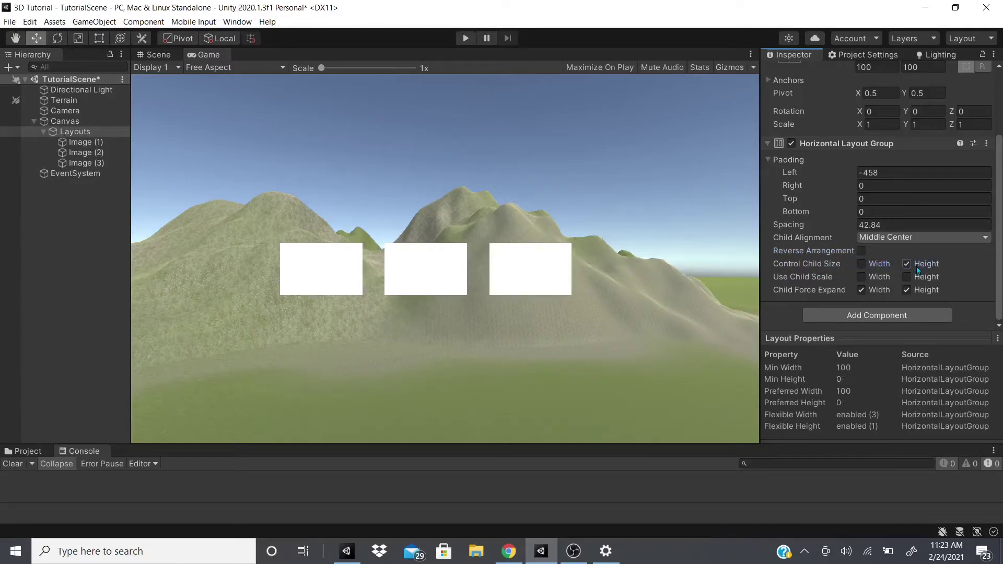
pyautogui.moveTo(800, 224); pyautogui.dragTo(870, 263)
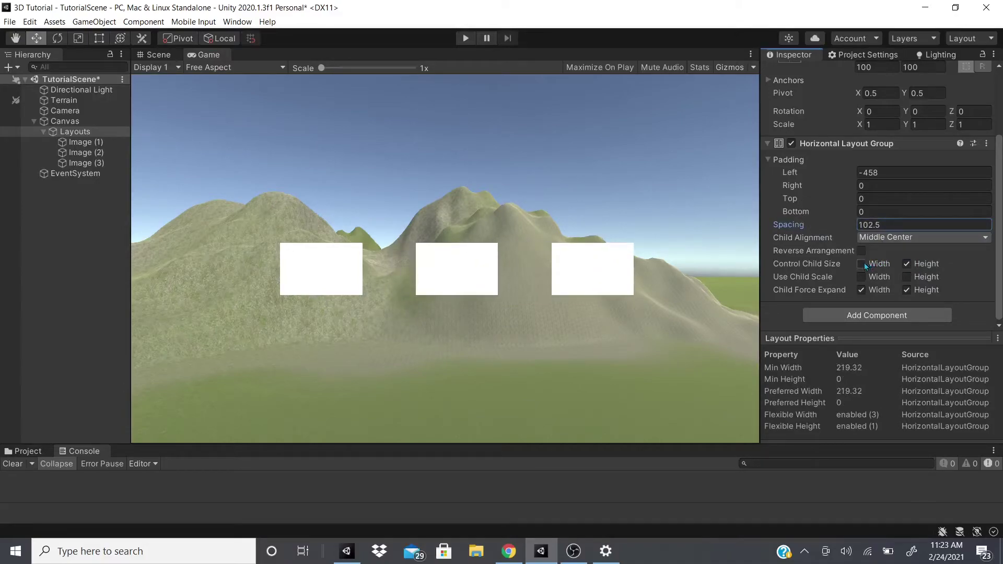
# - Retry child width control and Use Child Scale at spacing 78.7, ending with these options off and spacing 115.4
pyautogui.click(864, 264)
pyautogui.moveTo(792, 226); pyautogui.dragTo(697, 239)
pyautogui.click(862, 264)
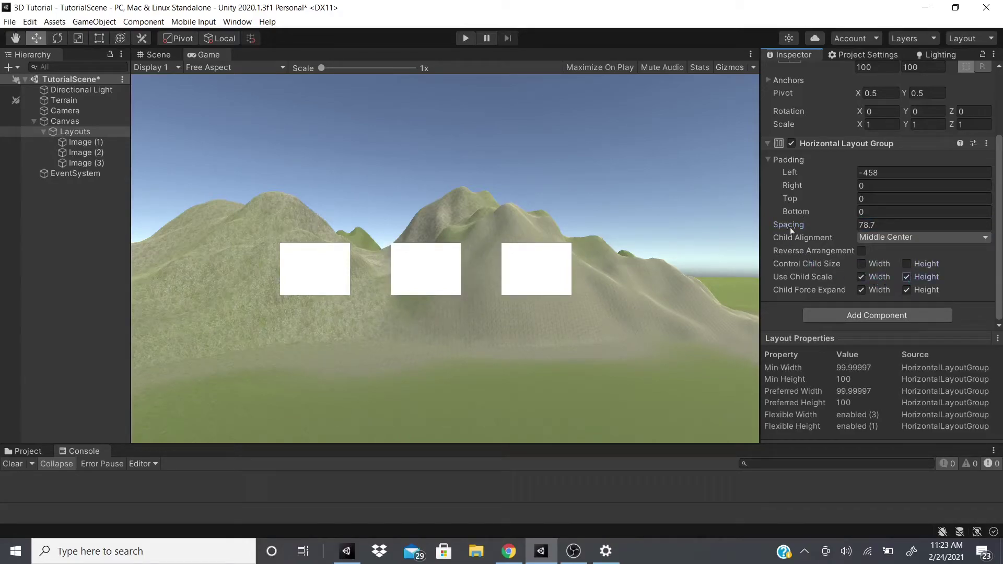
pyautogui.moveTo(792, 225)
pyautogui.mouseDown()
pyautogui.moveTo(819, 226)
pyautogui.moveTo(15, 227)
pyautogui.moveTo(863, 230)
pyautogui.moveTo(776, 226)
pyautogui.moveTo(793, 227)
pyautogui.mouseUp()
pyautogui.click(862, 277)
pyautogui.click(907, 278)
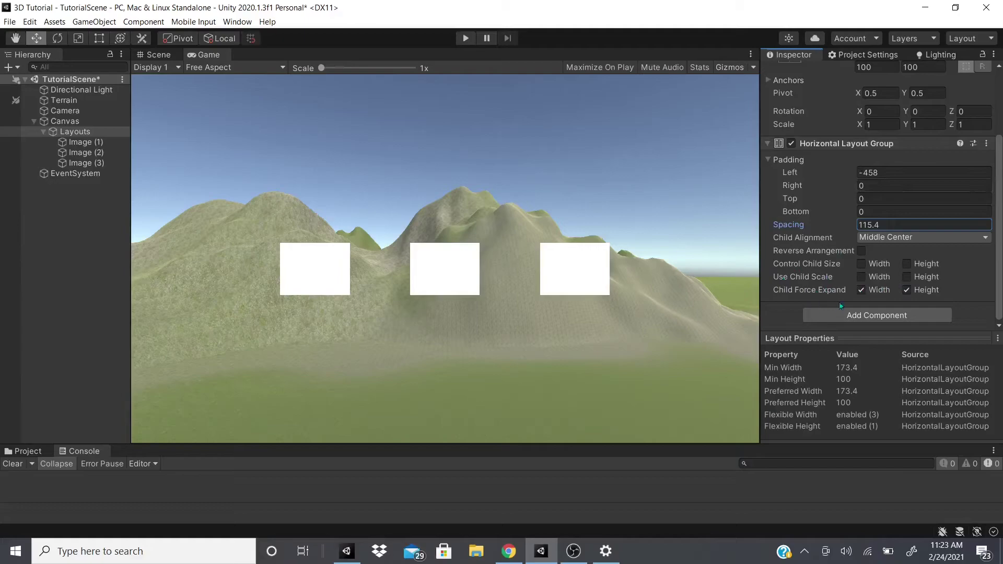
# - Replace the Horizontal Layout Group on Layouts with a Vertical Layout Group
pyautogui.rightClick(903, 147)
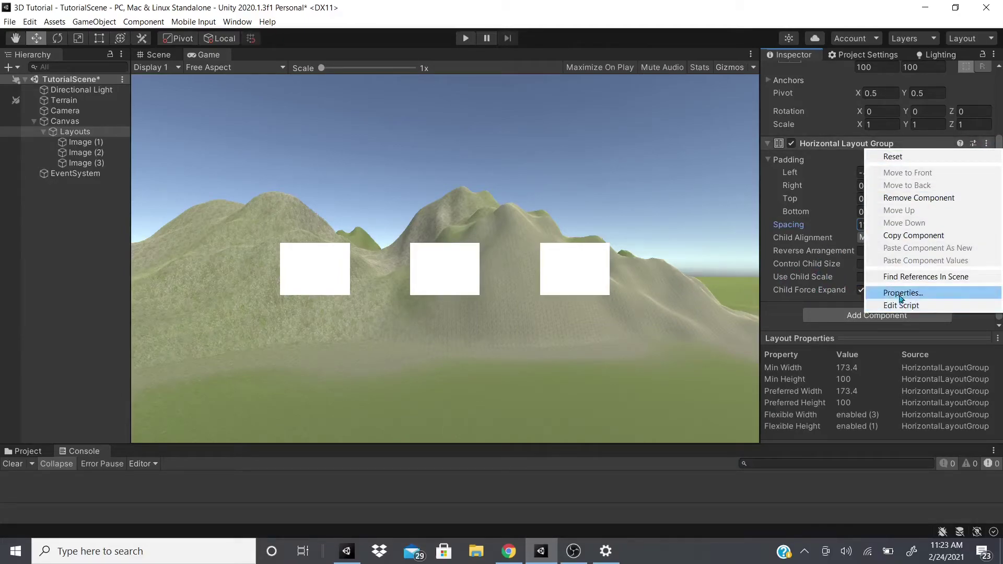
pyautogui.click(916, 198)
pyautogui.click(871, 242)
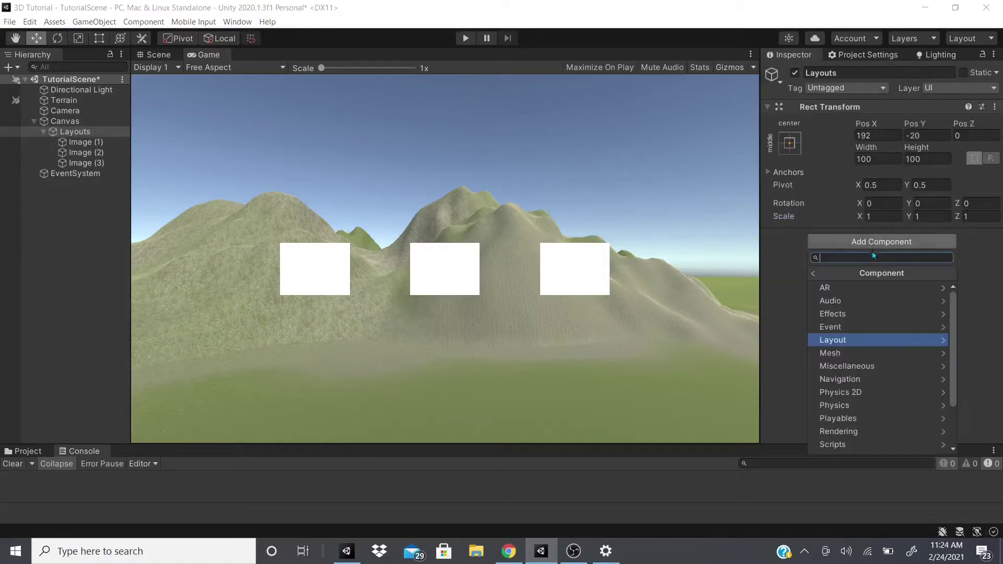
pyautogui.click(842, 343)
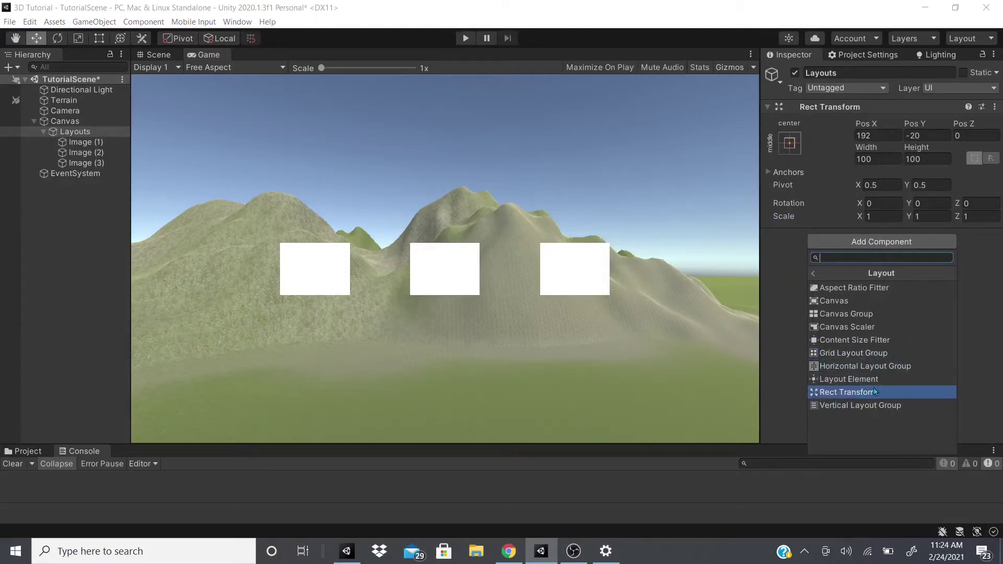
pyautogui.click(851, 392)
# - Set the Vertical Layout Group's spacing to 21.8, top padding to -178 and left padding to -128
pyautogui.scroll(-4, 834, 325)
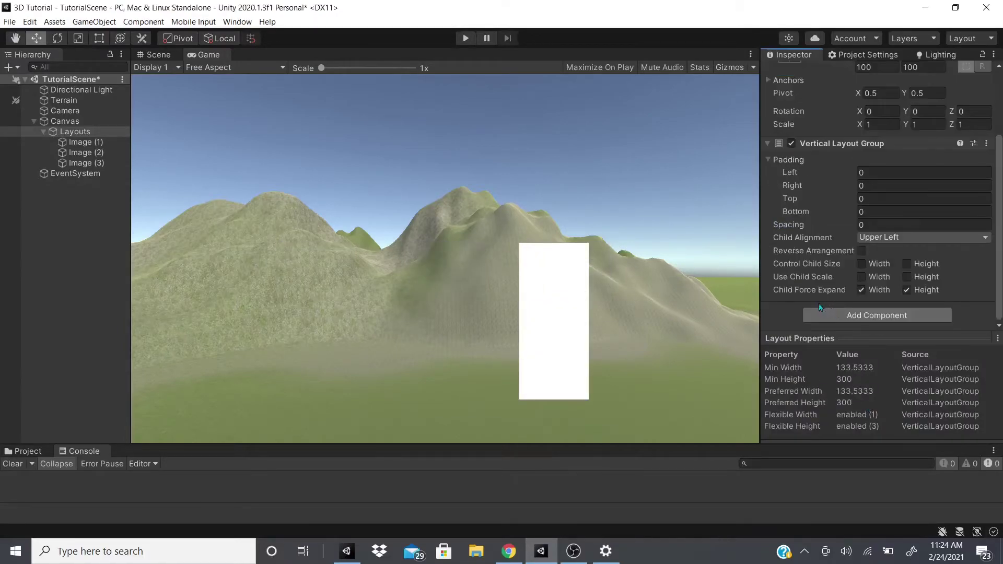
pyautogui.moveTo(800, 226); pyautogui.dragTo(850, 234)
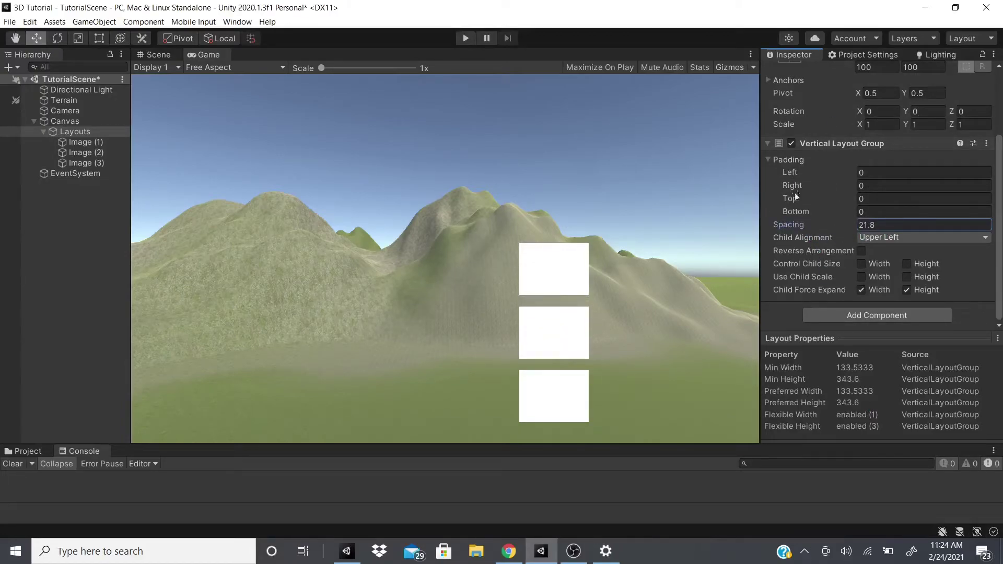
pyautogui.moveTo(794, 196); pyautogui.dragTo(714, 183)
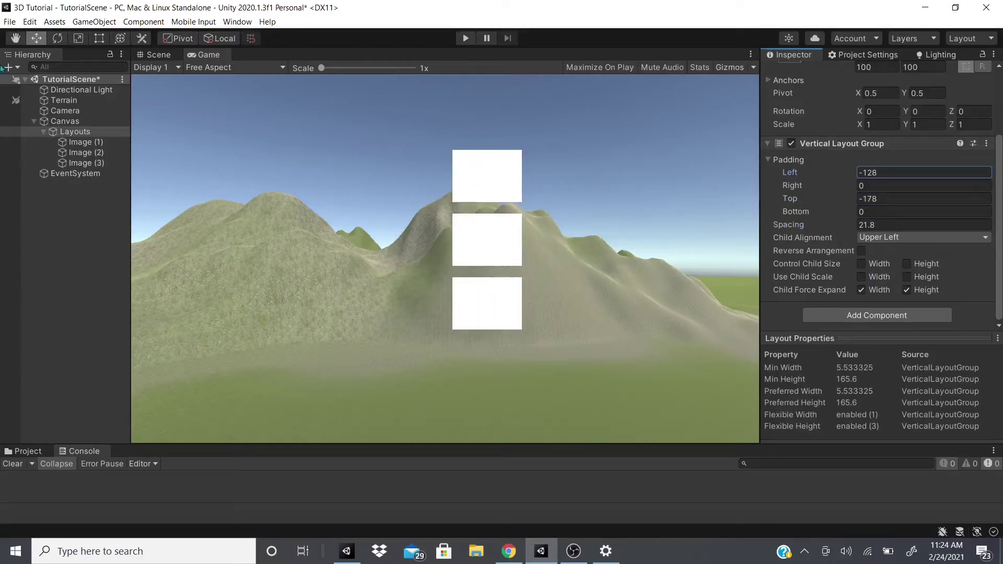
# - Replace the Vertical Layout Group on Layouts with a Layout Element component
pyautogui.click(986, 143)
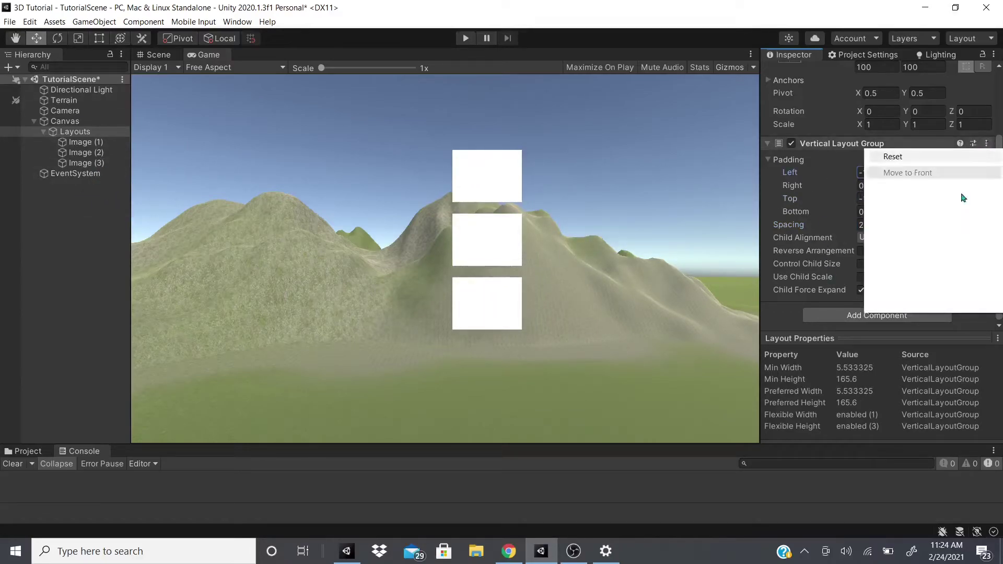
pyautogui.click(919, 197)
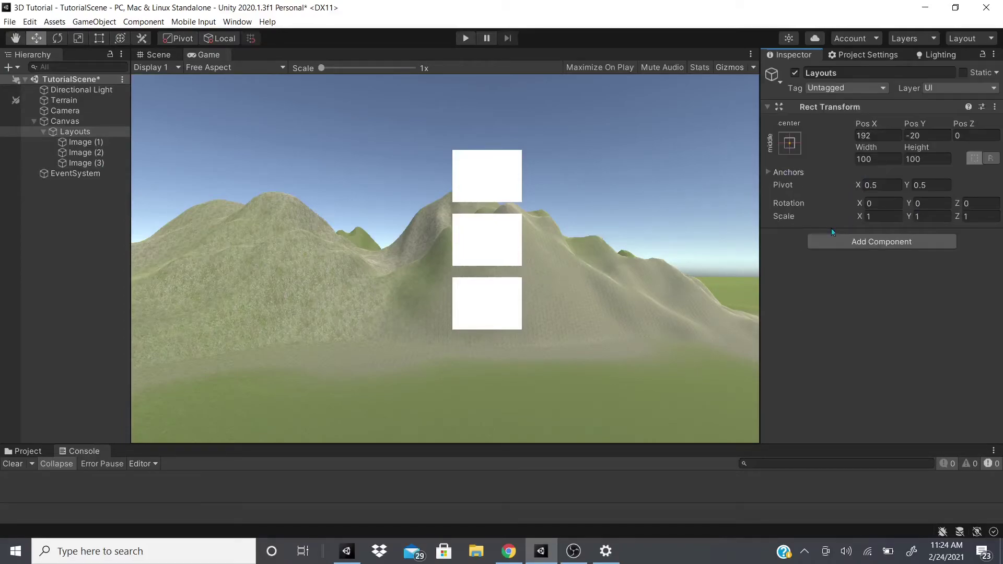
pyautogui.click(836, 241)
pyautogui.click(856, 339)
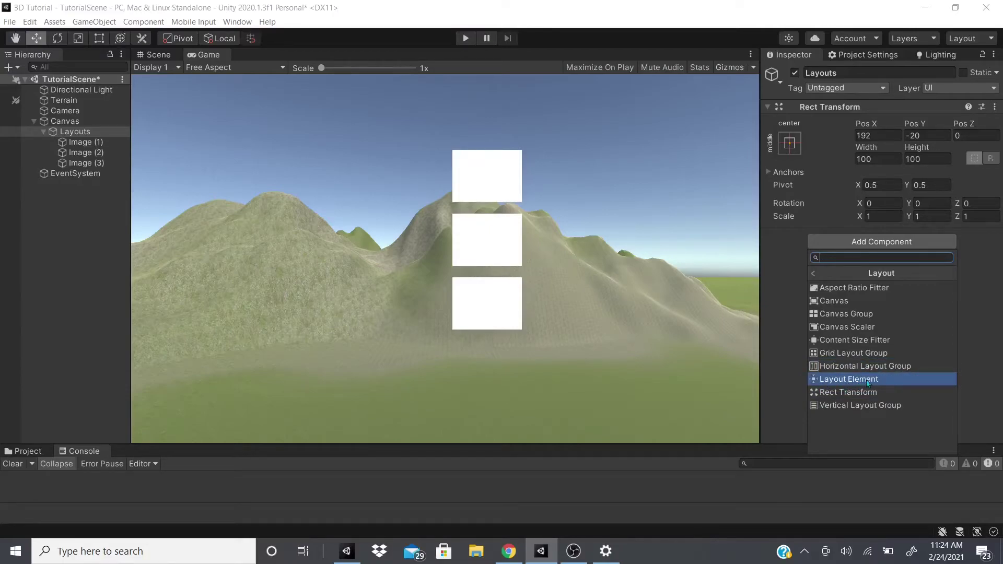
pyautogui.click(864, 380)
pyautogui.scroll(-2, 835, 293)
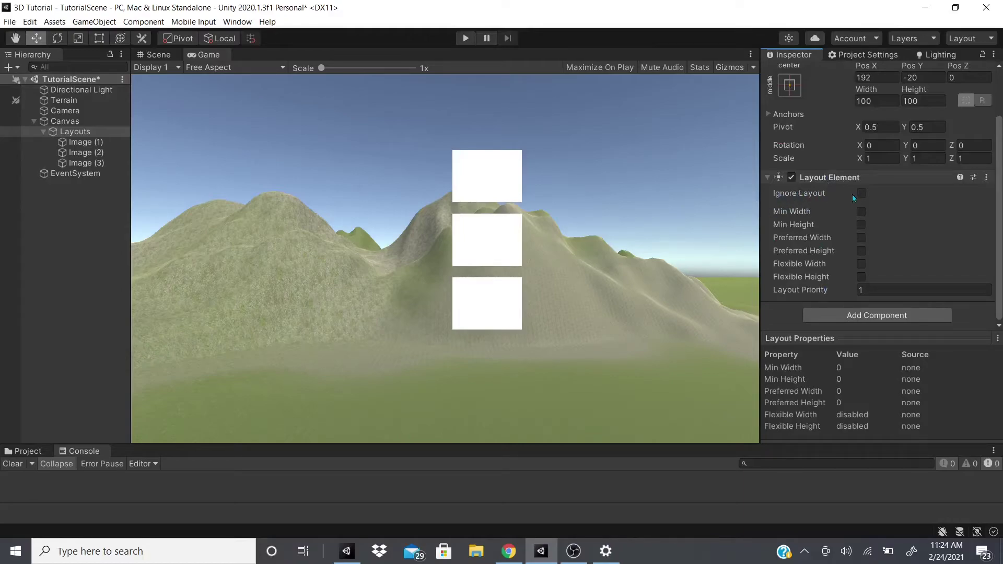
# - Switch the Layout Element's Ignore Layout option on and back off
pyautogui.scroll(2, 859, 198)
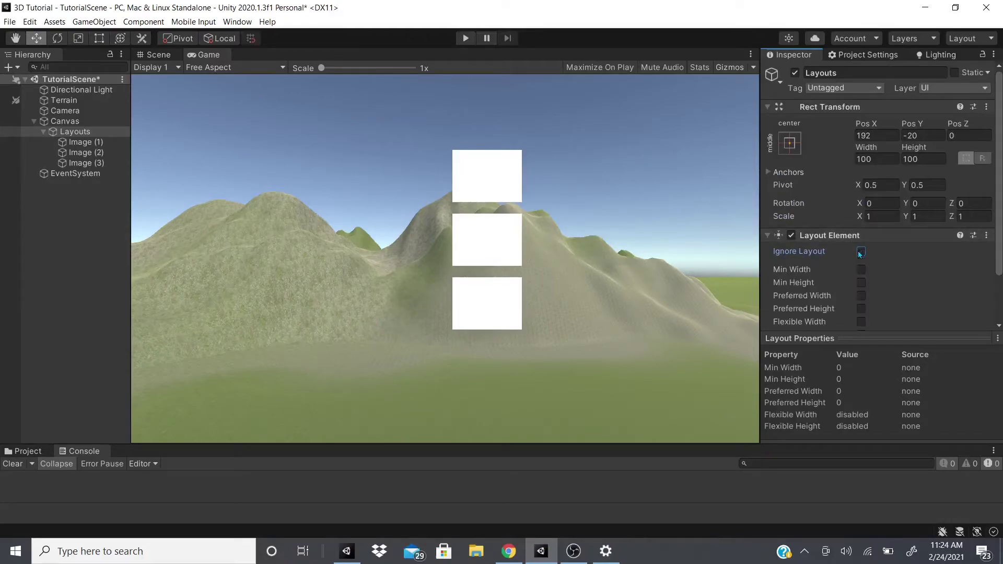
pyautogui.scroll(-2, 821, 269)
pyautogui.click(862, 198)
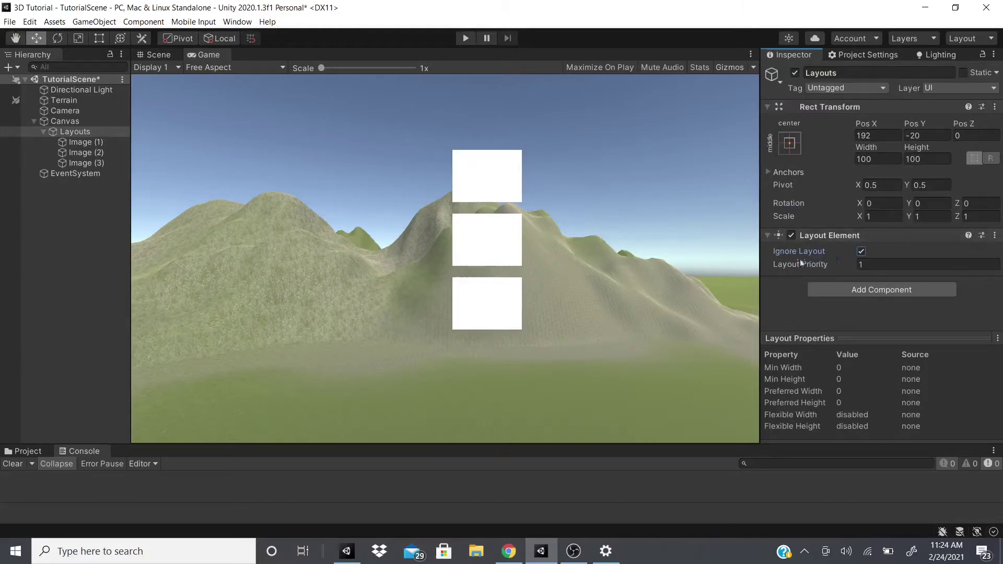
pyautogui.click(861, 253)
pyautogui.scroll(-2, 808, 235)
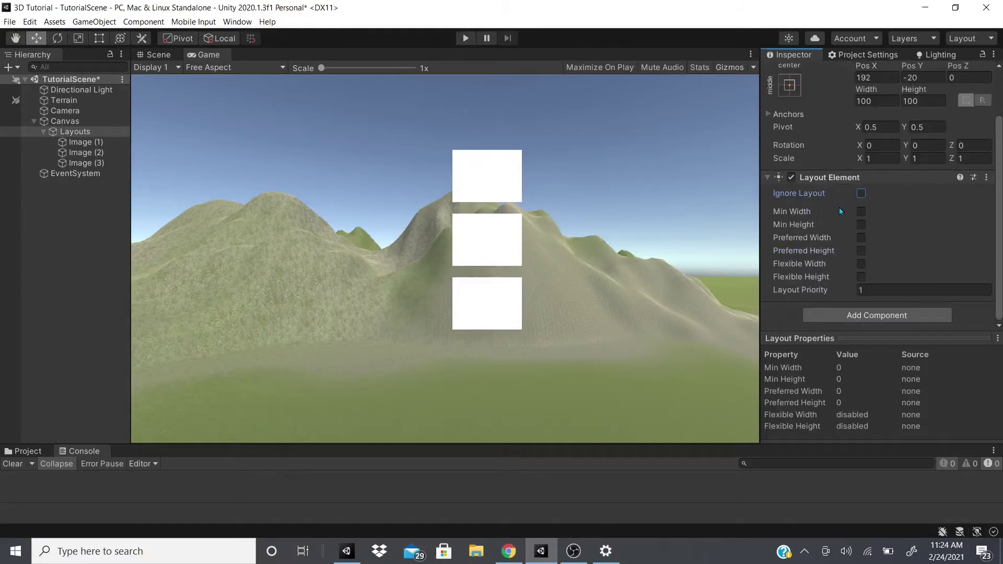
# - Enable Min Width at 7.53 and Min Height at 2.84 on the Layout Element
pyautogui.click(860, 212)
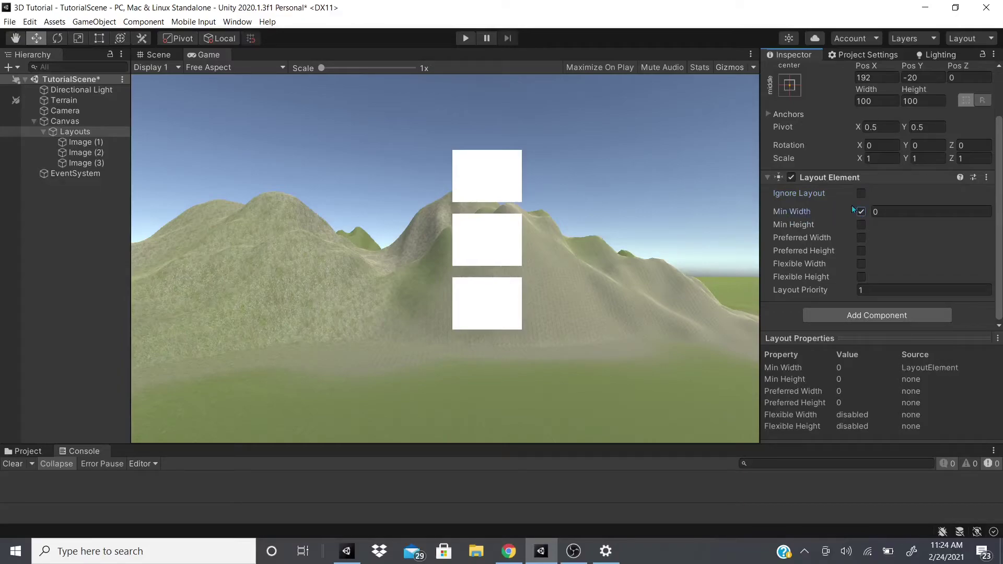
pyautogui.click(874, 212)
pyautogui.write('5.25')
pyautogui.click(860, 226)
pyautogui.moveTo(870, 224); pyautogui.dragTo(925, 226)
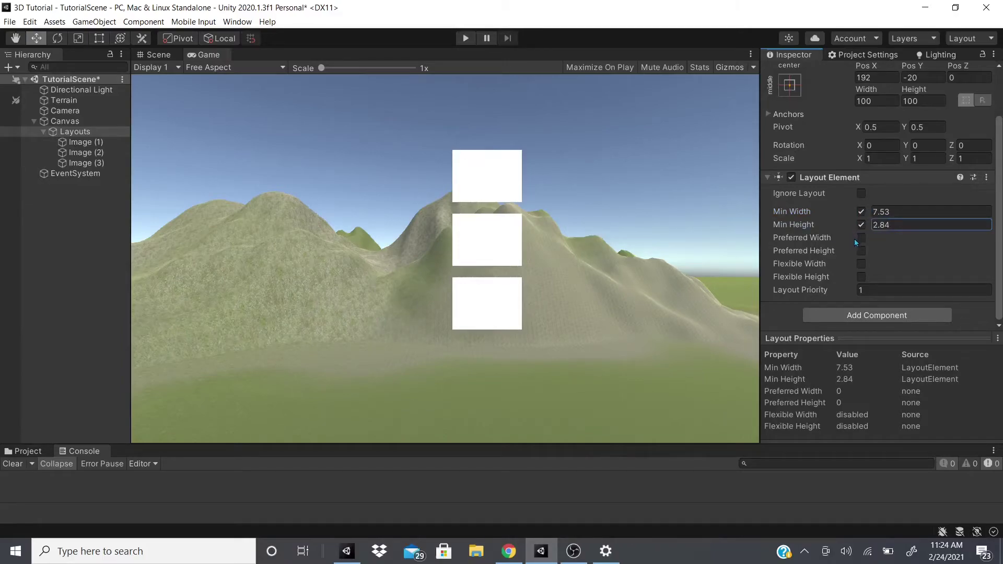
# - Enable Preferred Width and Height at 100 and Flexible Width and Height at 1 on the Layout Element
pyautogui.click(859, 238)
pyautogui.click(861, 252)
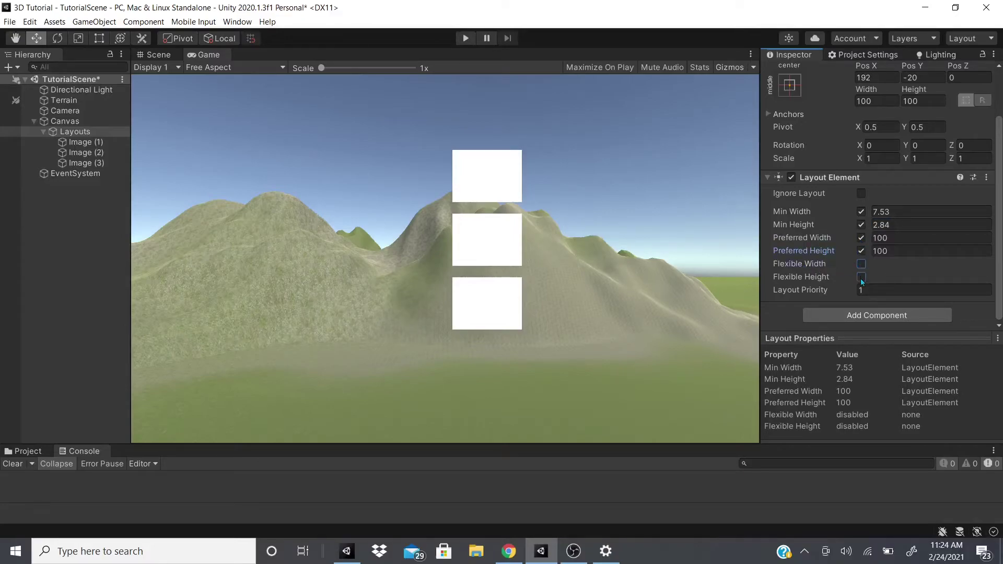
pyautogui.click(861, 277)
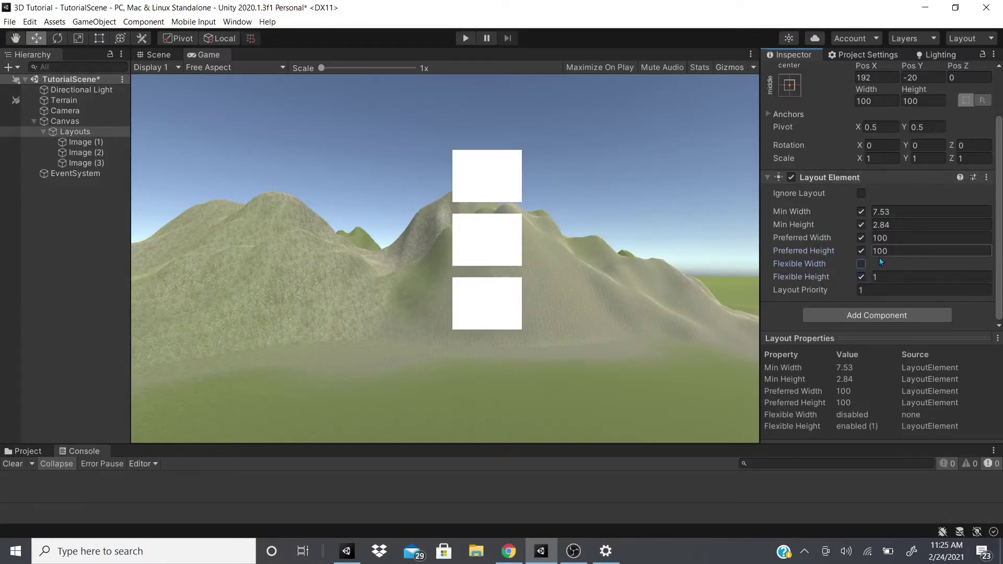
pyautogui.click(861, 264)
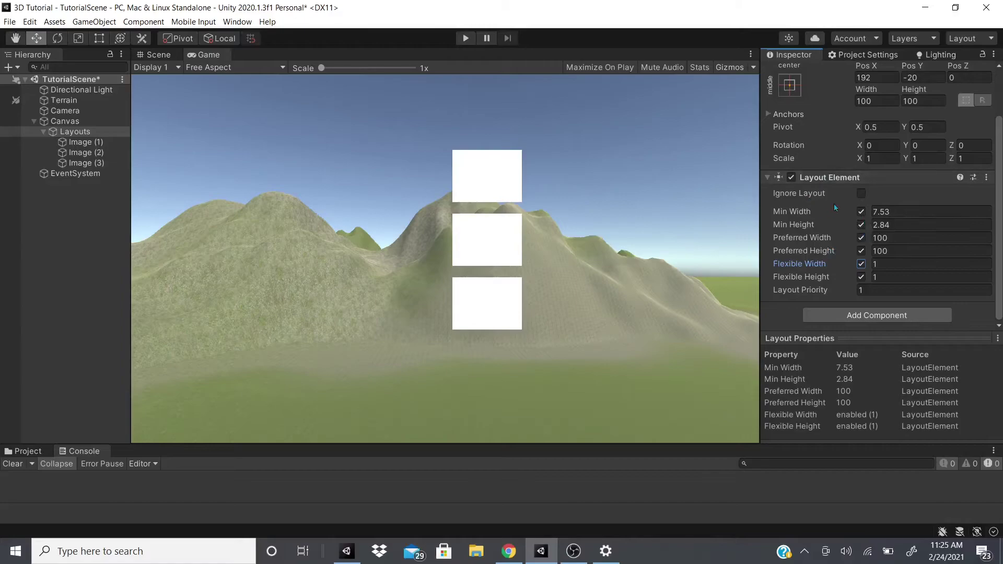
# - Remove the Layout Element component from Layouts and review the layout components available to add
pyautogui.click(987, 178)
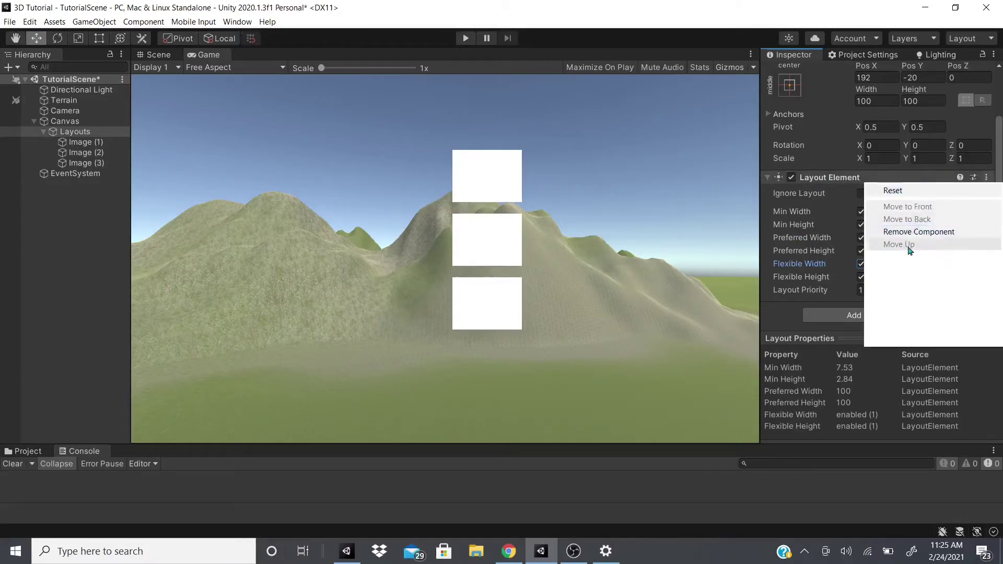
pyautogui.click(921, 236)
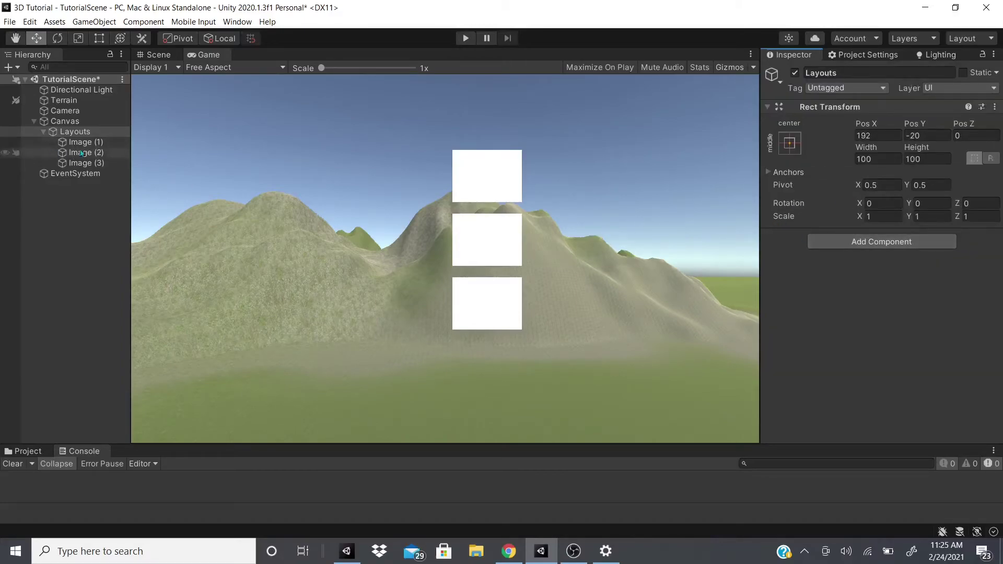
pyautogui.click(881, 241)
pyautogui.click(850, 340)
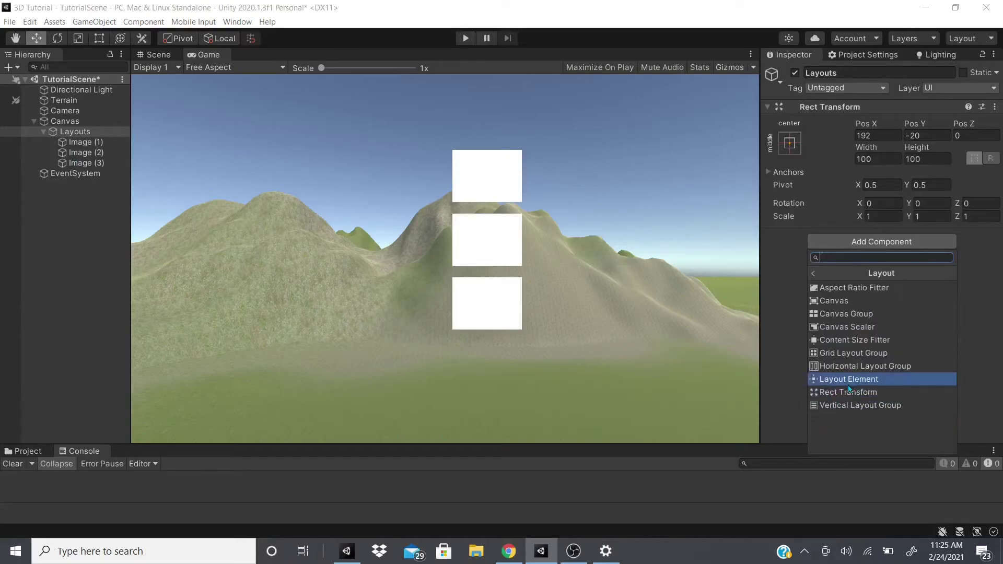
# - Check the Canvas and its images, and examine the kinds of UI objects that can be created
pyautogui.click(79, 163)
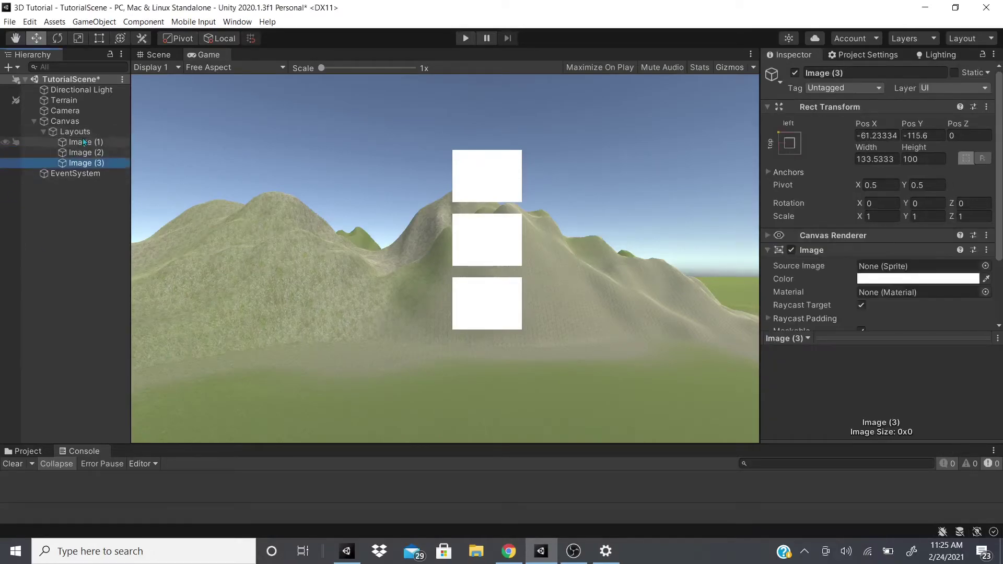
pyautogui.click(81, 142)
pyautogui.click(63, 121)
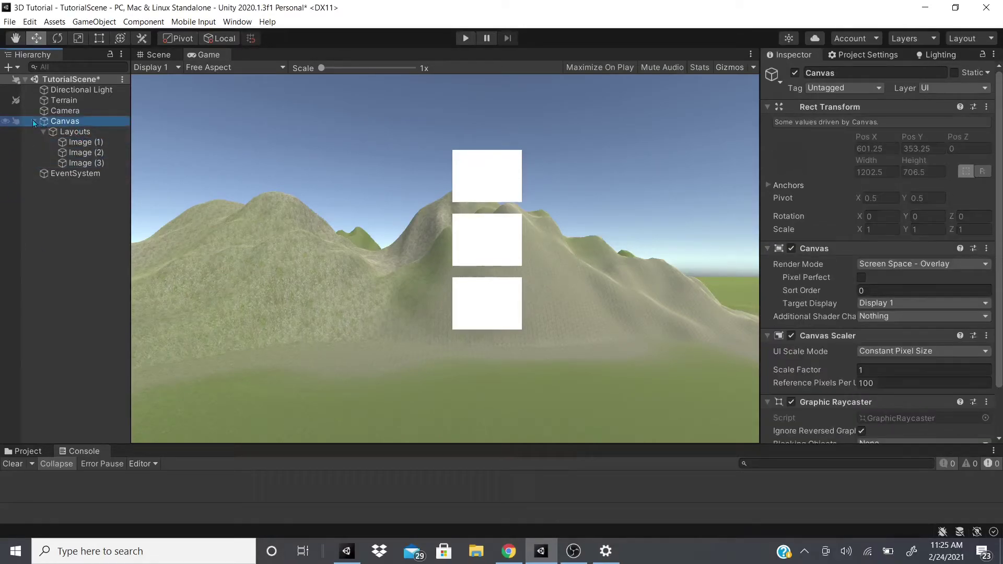
pyautogui.click(33, 122)
pyautogui.click(33, 122)
pyautogui.rightClick(77, 229)
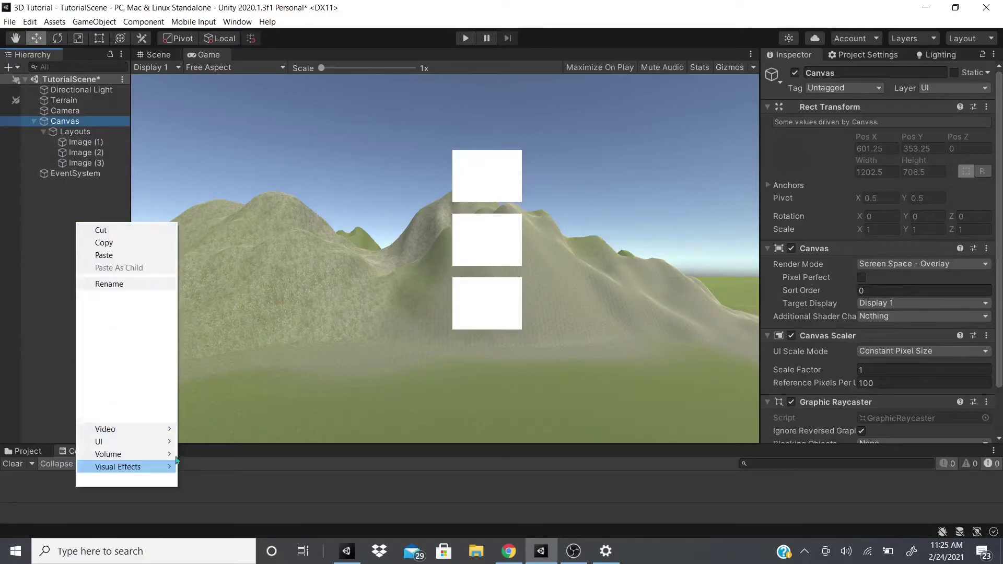
pyautogui.moveTo(157, 441)
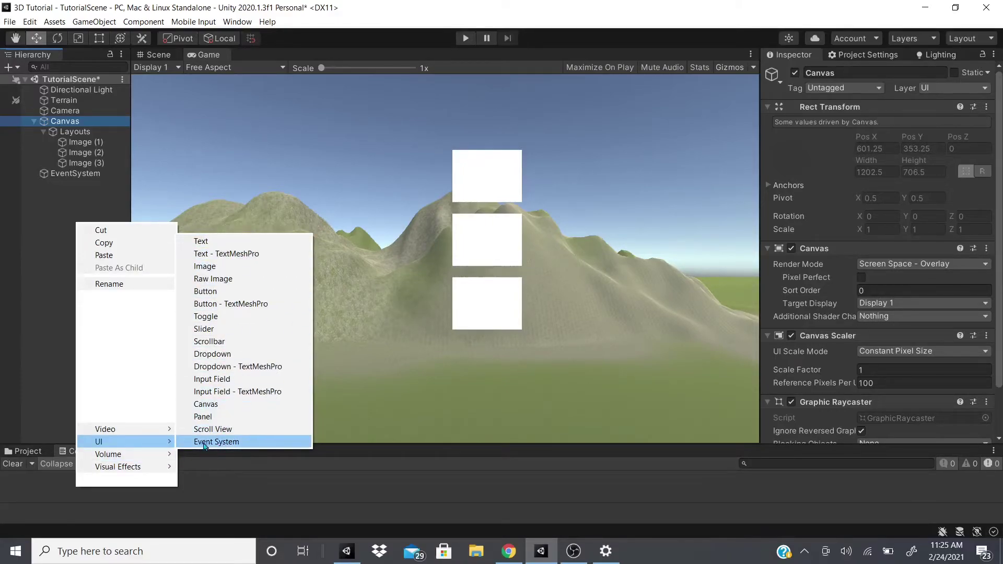
# - Compare the EventSystem's Transform with the Rect Transforms of Layouts, Image (2) and Image (1)
pyautogui.click(65, 175)
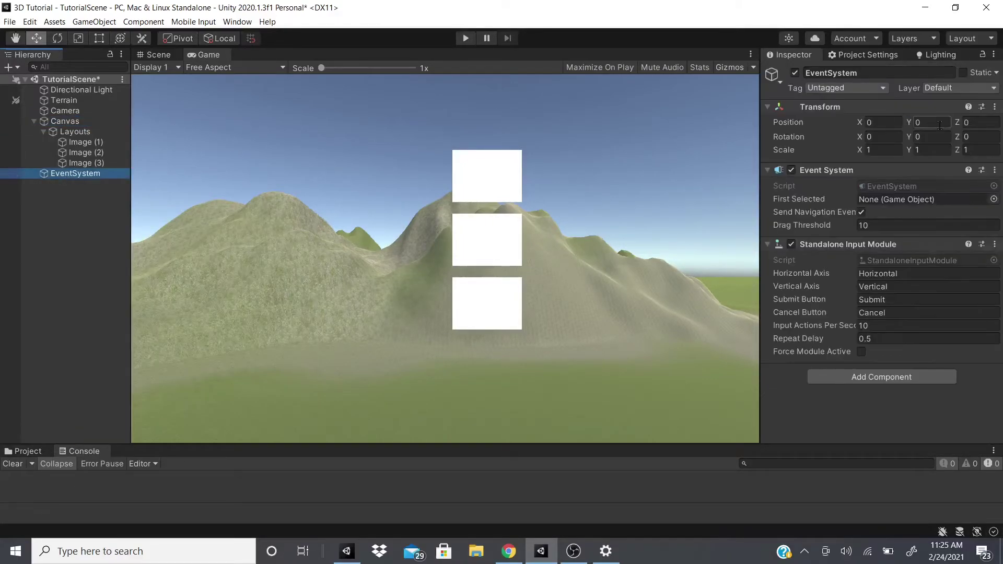
pyautogui.click(87, 131)
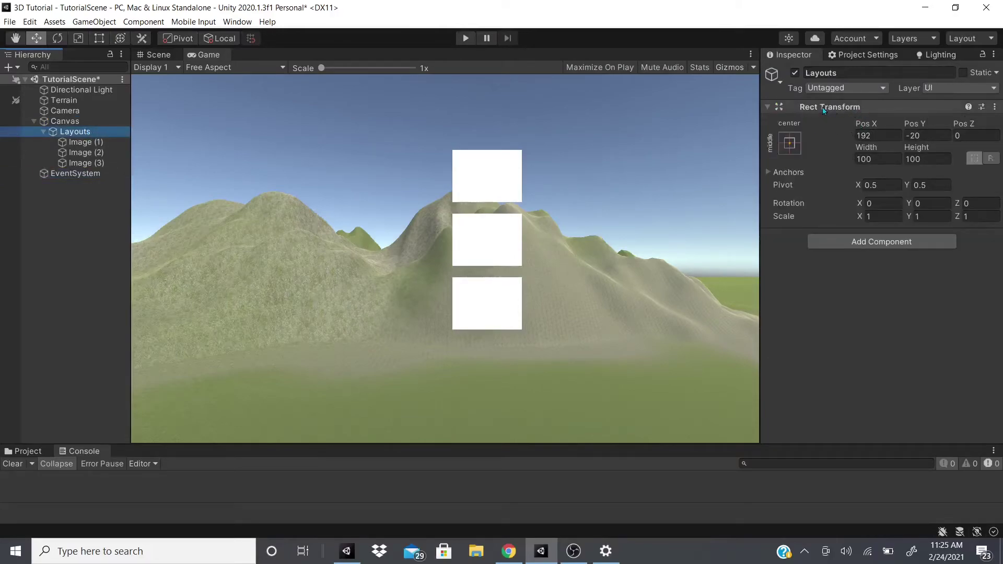
pyautogui.click(82, 152)
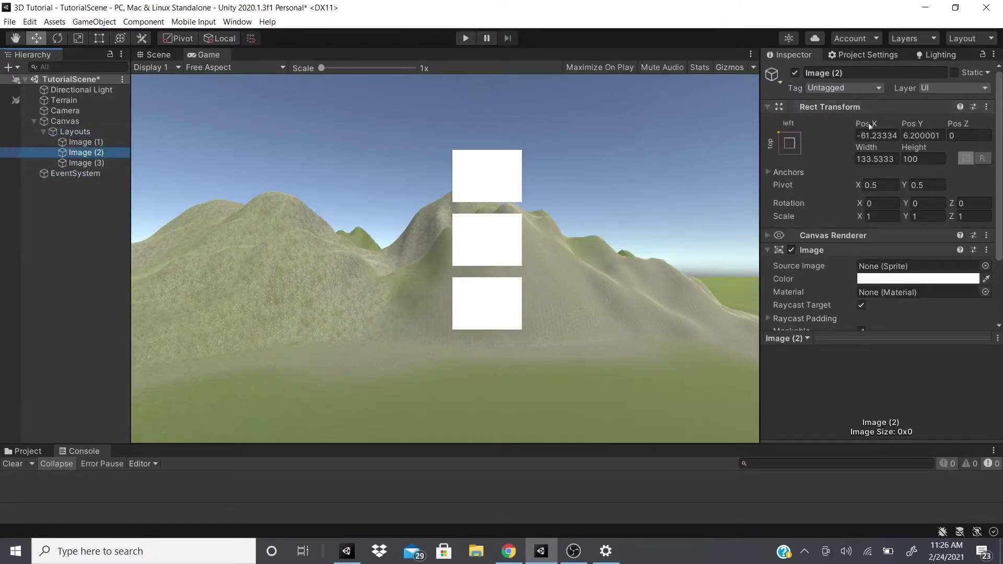
pyautogui.click(81, 142)
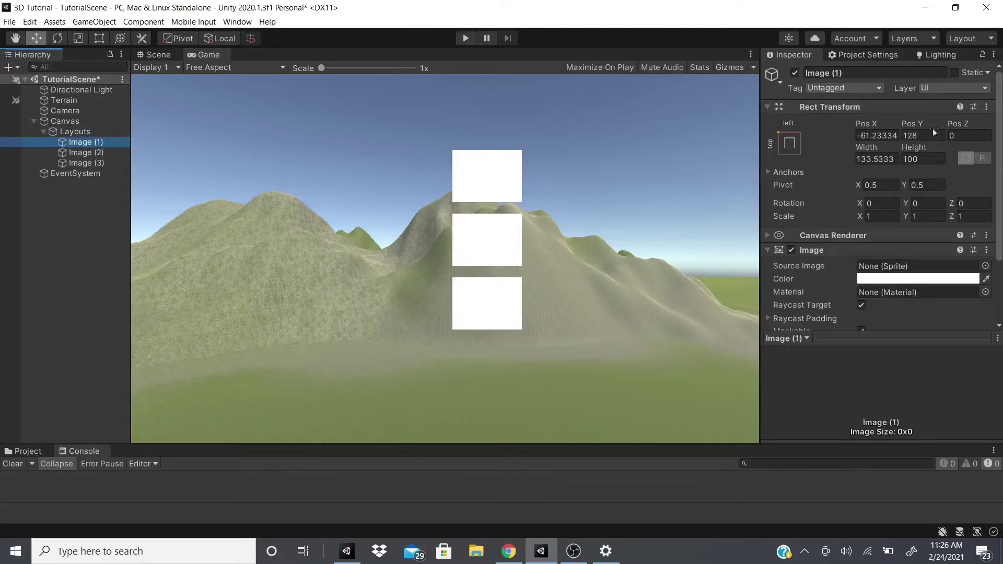
pyautogui.click(76, 175)
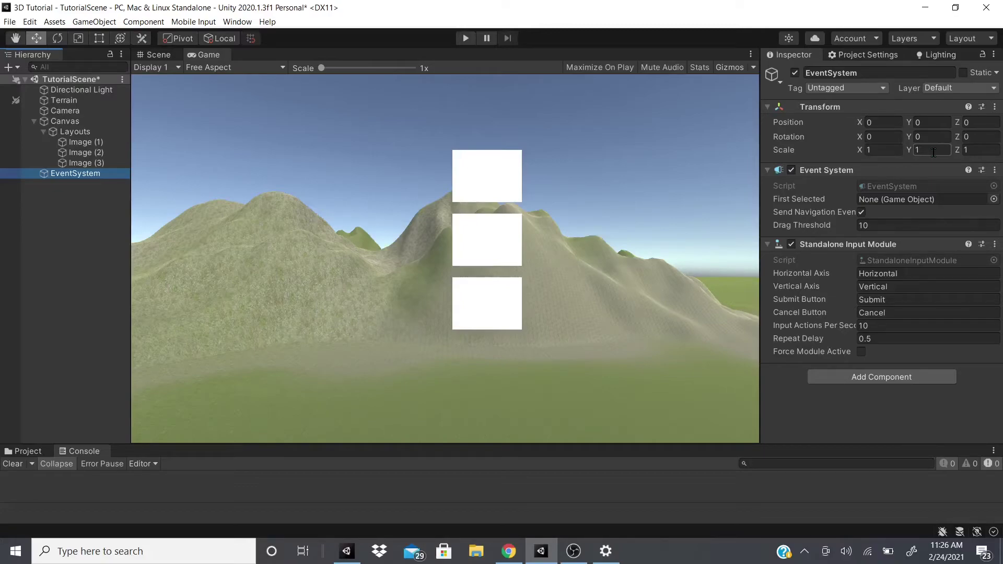
# - Frame the Camera in the Scene view and assign it a blue label icon
pyautogui.click(61, 112)
pyautogui.doubleClick(61, 114)
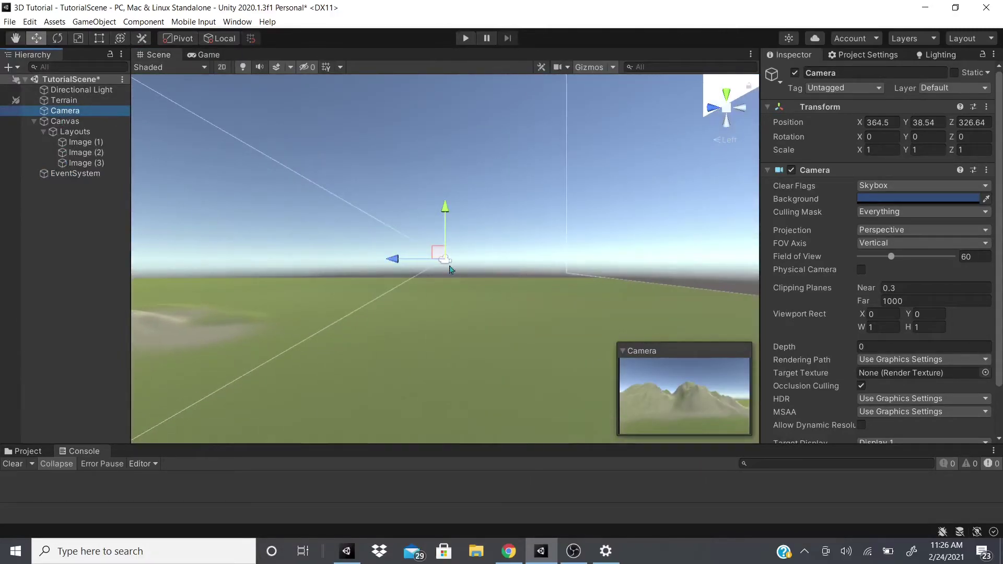
pyautogui.moveTo(487, 232)
pyautogui.mouseDown(button='right')
pyautogui.moveTo(541, 230)
pyautogui.moveTo(501, 238)
pyautogui.mouseUp(button='right')
pyautogui.click(774, 82)
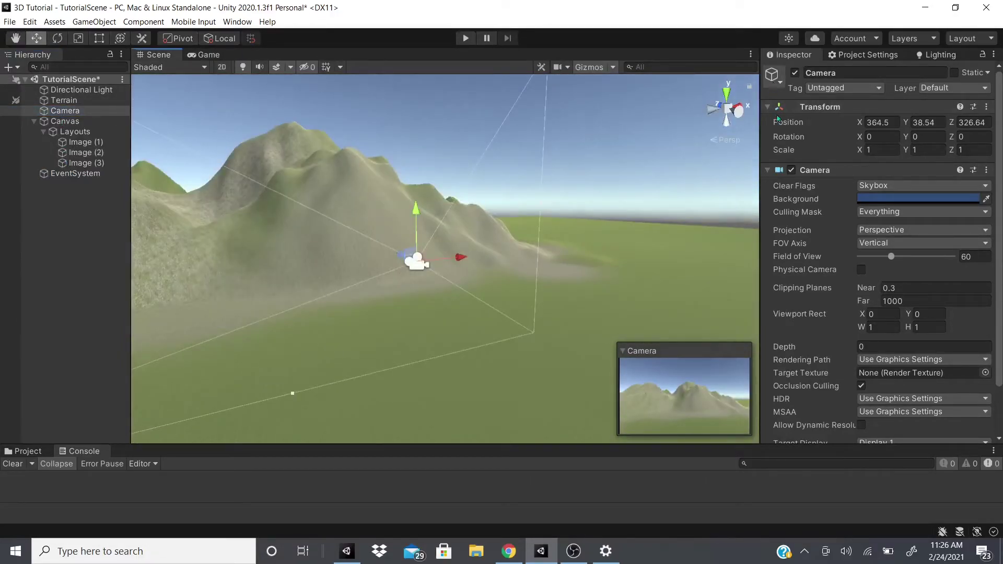
pyautogui.click(803, 111)
pyautogui.moveTo(550, 272); pyautogui.dragTo(453, 278, button='middle')
pyautogui.scroll(-4, 434, 282)
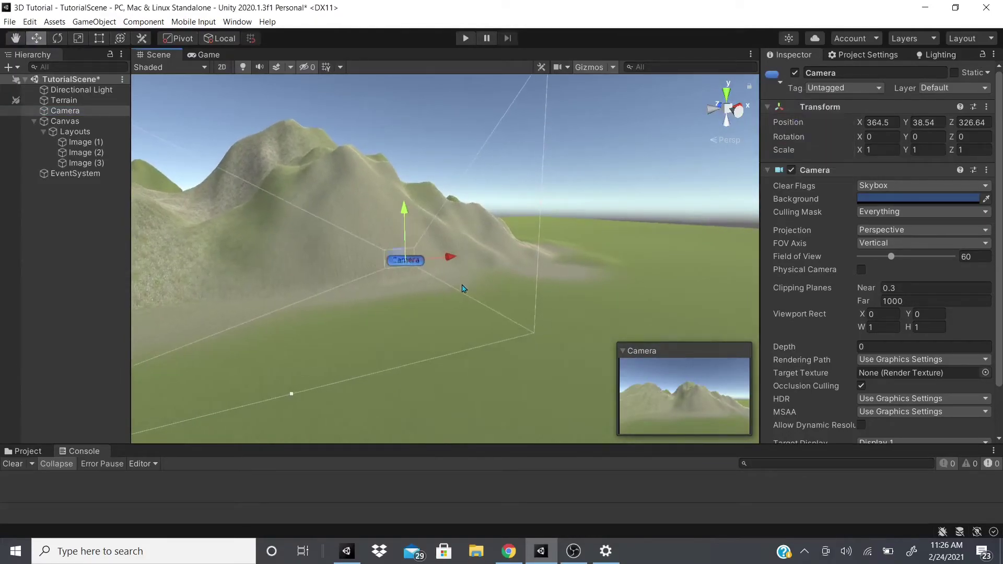
pyautogui.click(542, 280)
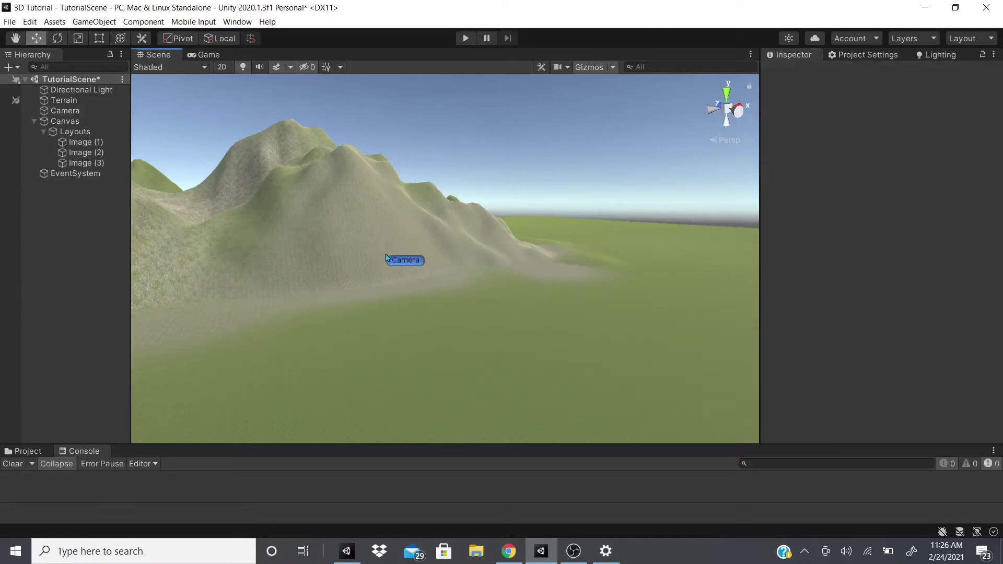
# - Set the Camera's position to X 363.83, Y 38.9, Z 323.8
pyautogui.click(78, 110)
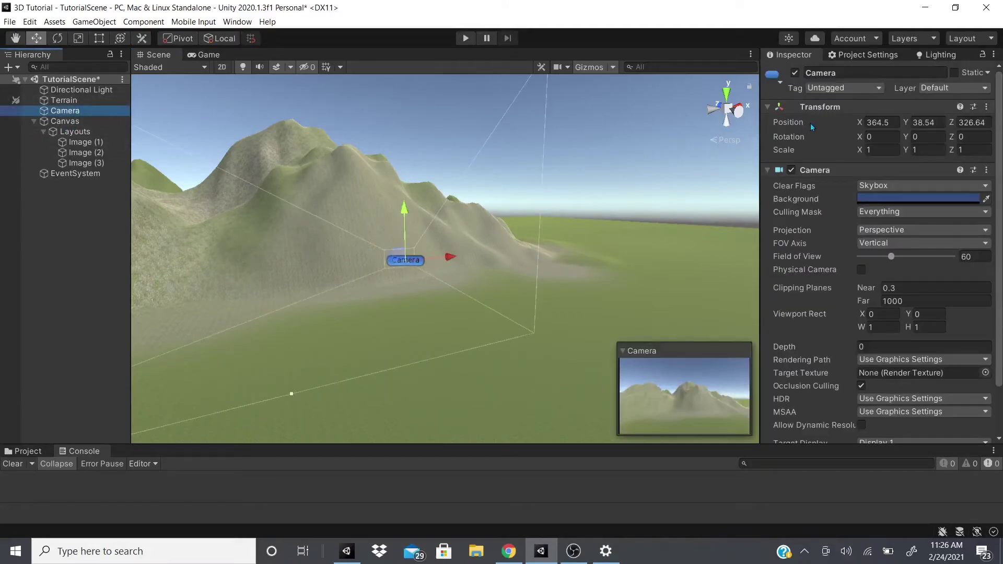
pyautogui.moveTo(859, 123); pyautogui.dragTo(927, 136)
pyautogui.click(969, 123)
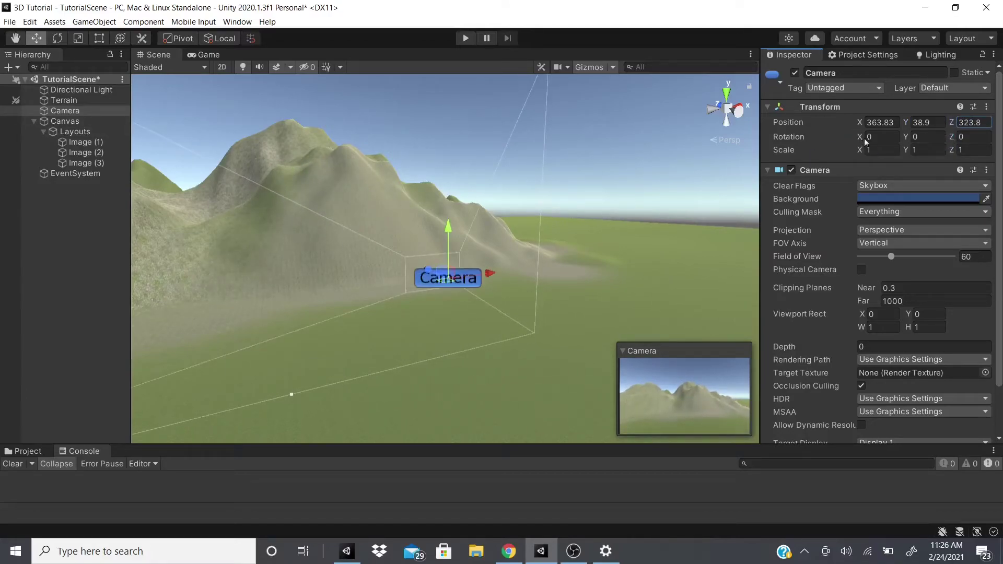
# - Rotate the Camera to X 11.04, Y 1.09, Z 364.02 while checking the result in the Game view
pyautogui.moveTo(859, 137); pyautogui.dragTo(906, 170)
pyautogui.click(182, 55)
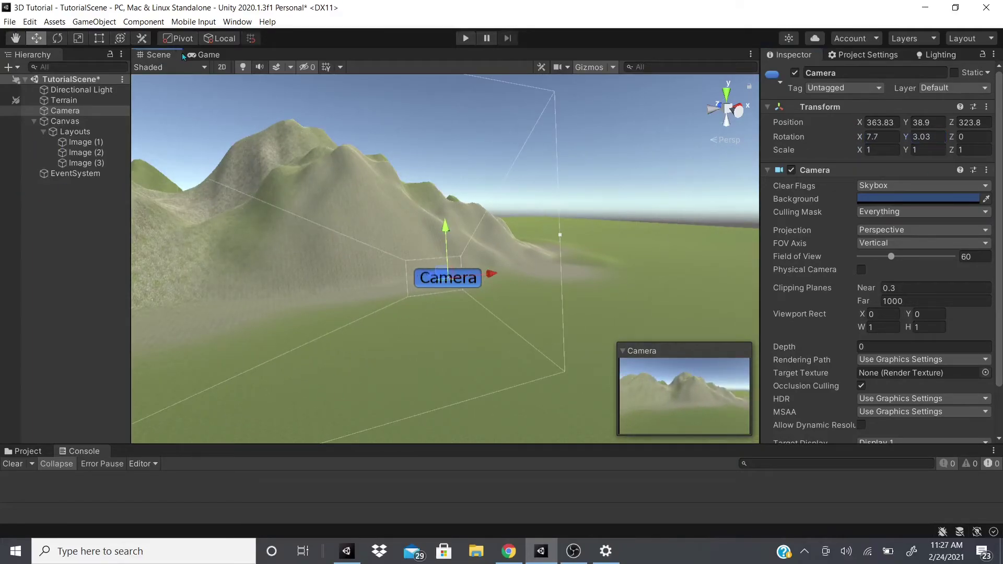
pyautogui.click(193, 55)
pyautogui.moveTo(852, 133); pyautogui.dragTo(522, 116)
pyautogui.scroll(-2, 865, 145)
pyautogui.scroll(2, 767, 247)
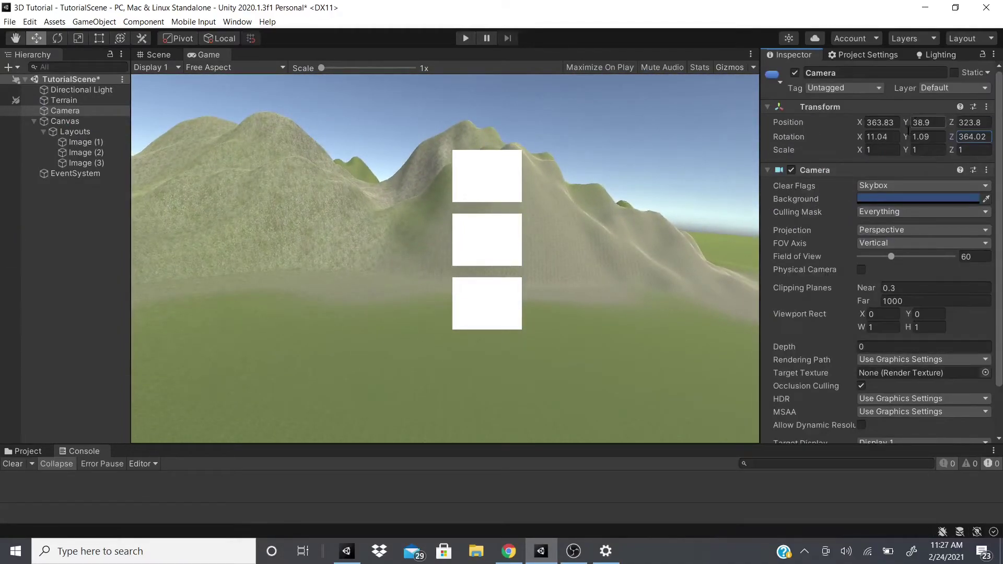
# - Scale Image (1) to X 1.21, Y 1.04 and Z 20.36, checking its depth in the 3D Scene view
pyautogui.click(79, 142)
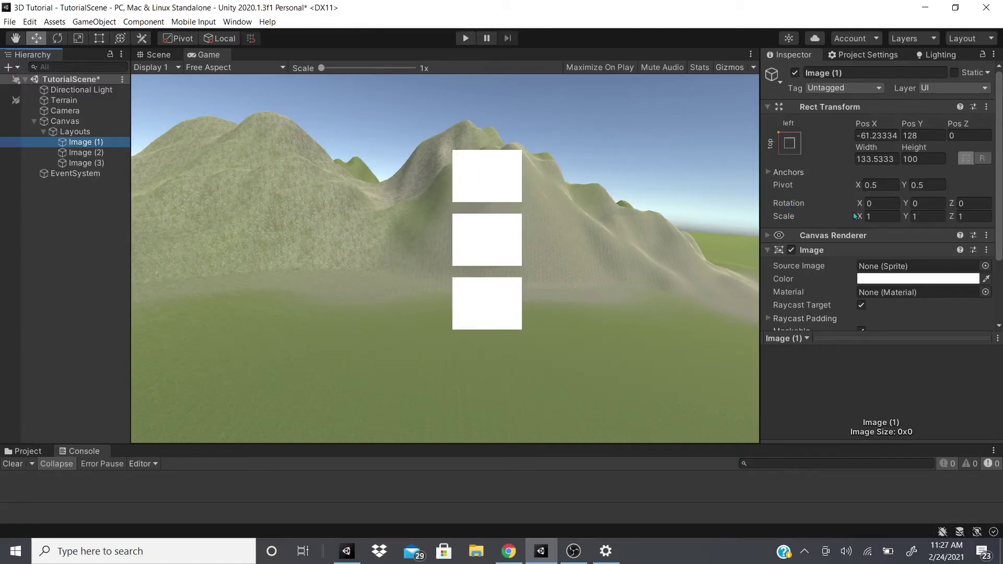
pyautogui.moveTo(855, 216); pyautogui.dragTo(909, 215)
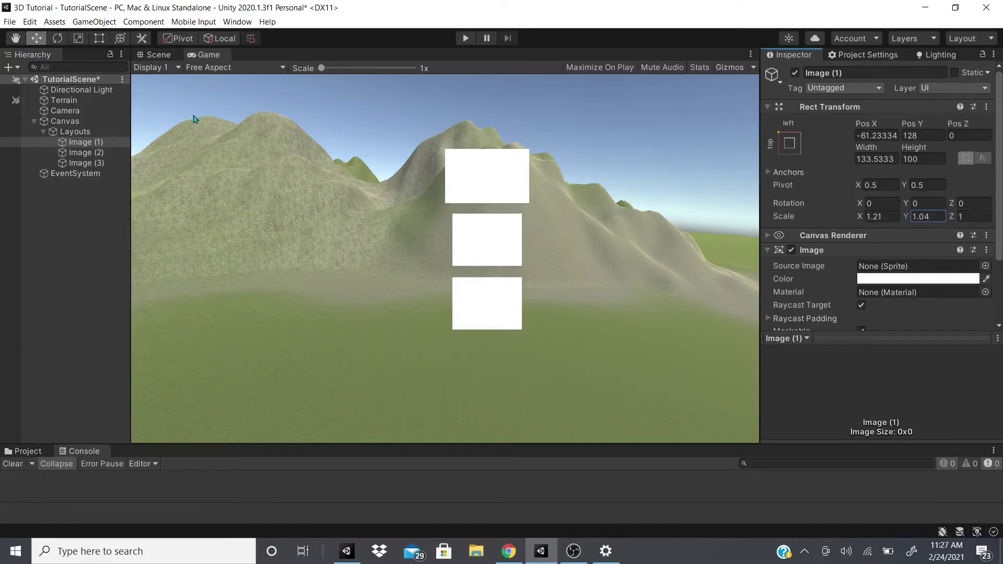
pyautogui.click(149, 57)
pyautogui.click(222, 68)
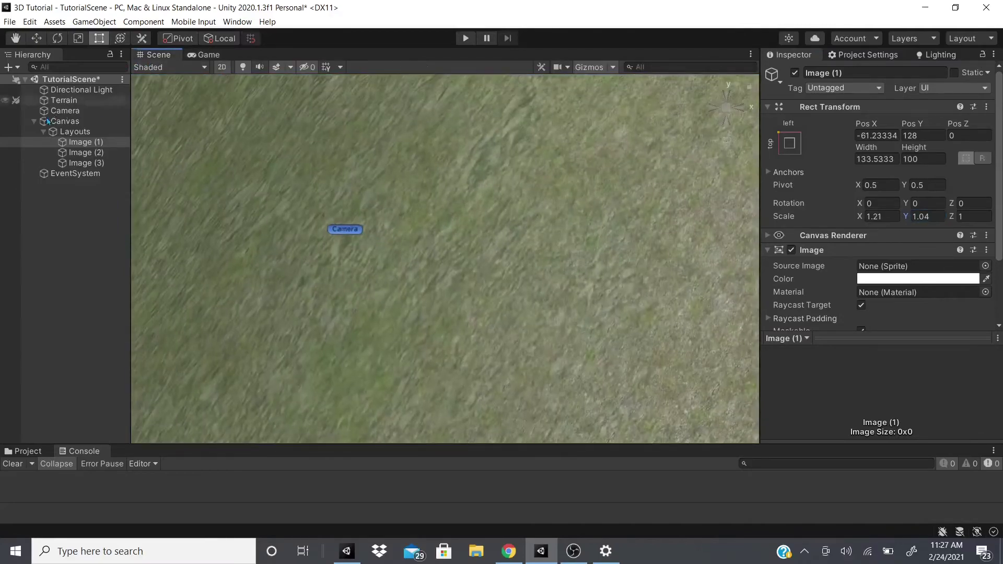
pyautogui.doubleClick(72, 146)
pyautogui.moveTo(466, 218); pyautogui.dragTo(419, 202, button='right')
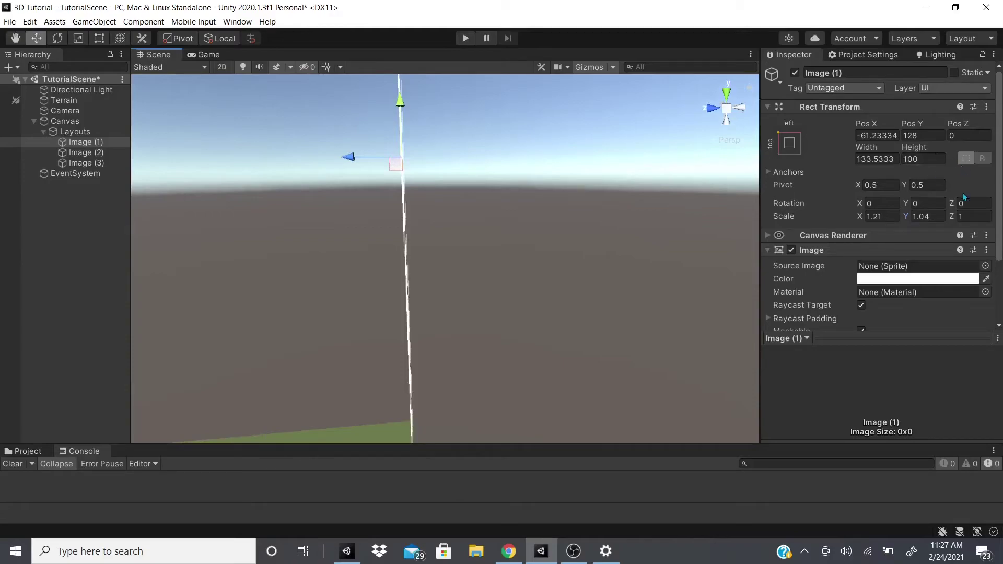
pyautogui.moveTo(952, 217); pyautogui.dragTo(728, 218)
# - Return the Scene view to 2D and move Image (1) to Pos X -61, Pos Y 139.5
pyautogui.click(221, 67)
pyautogui.press('t')
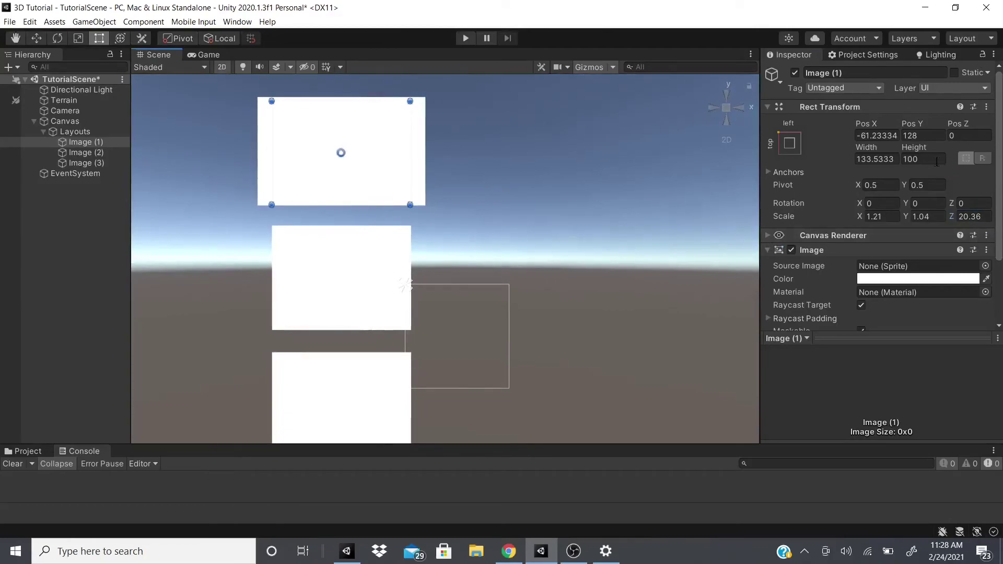
pyautogui.moveTo(868, 124); pyautogui.dragTo(784, 127)
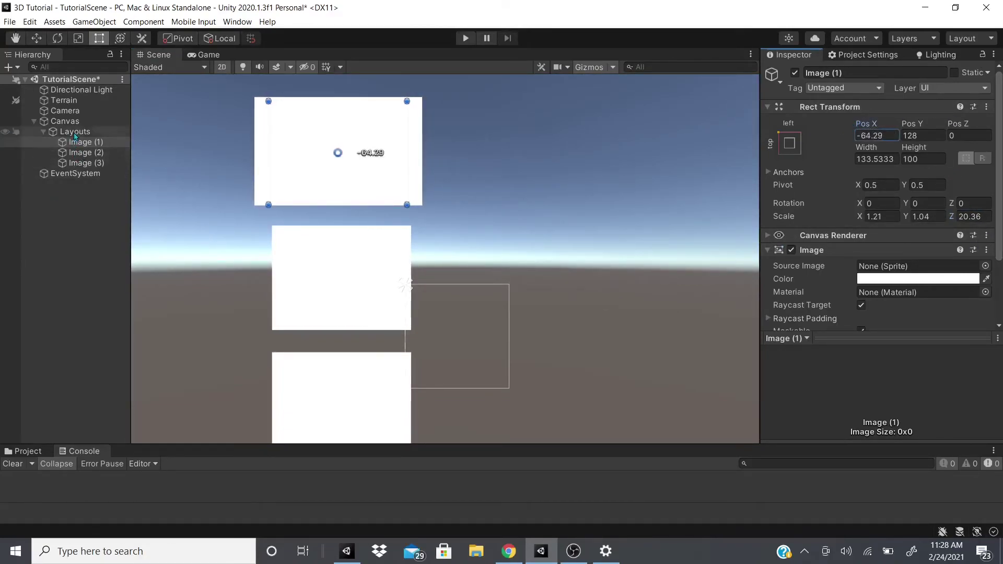
pyautogui.moveTo(868, 128); pyautogui.dragTo(961, 127)
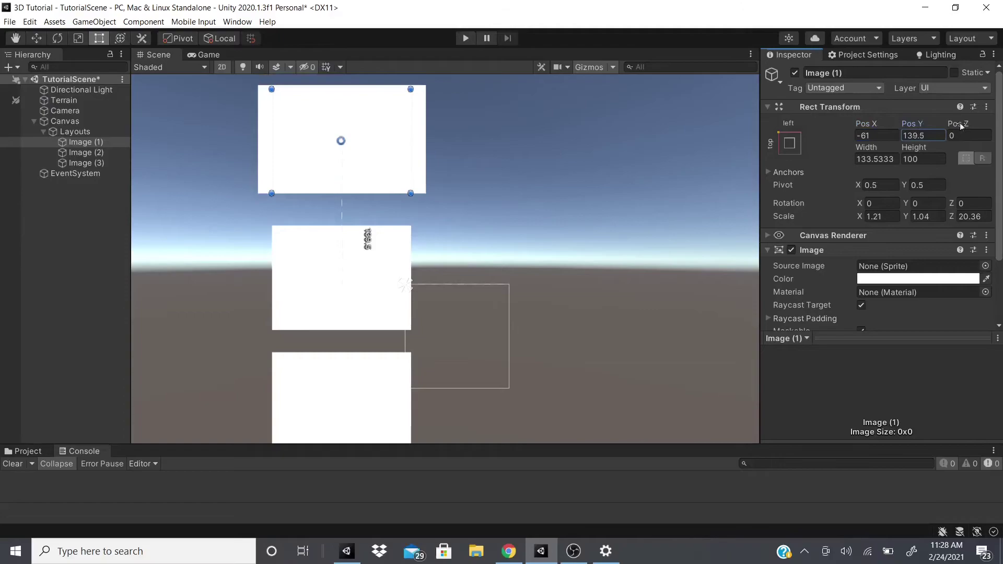
# - Try Pos Z values of 137.1 and 98.02 on Image (1) in the 3D Scene view, and reset Pos Z to 0
pyautogui.click(962, 126)
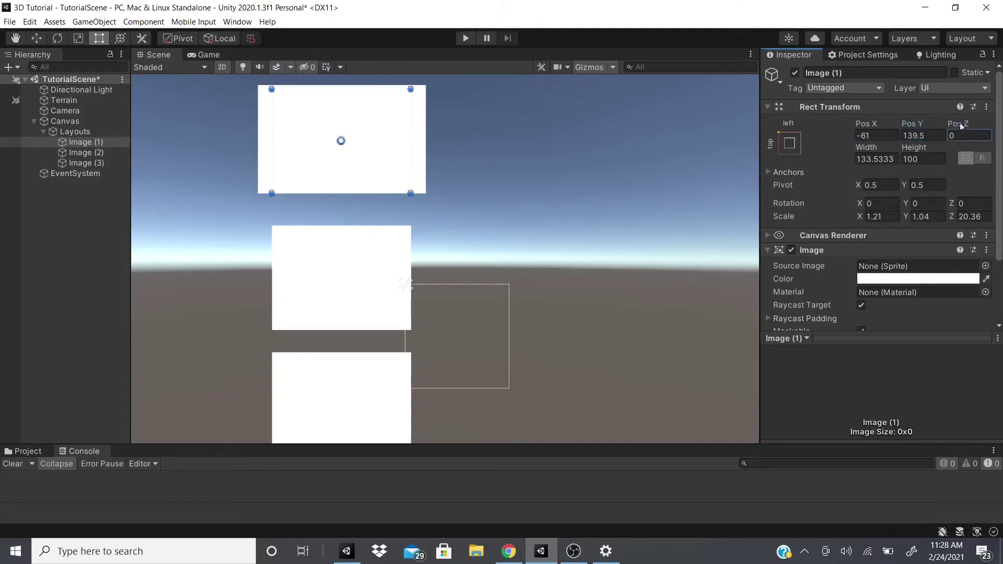
pyautogui.click(223, 68)
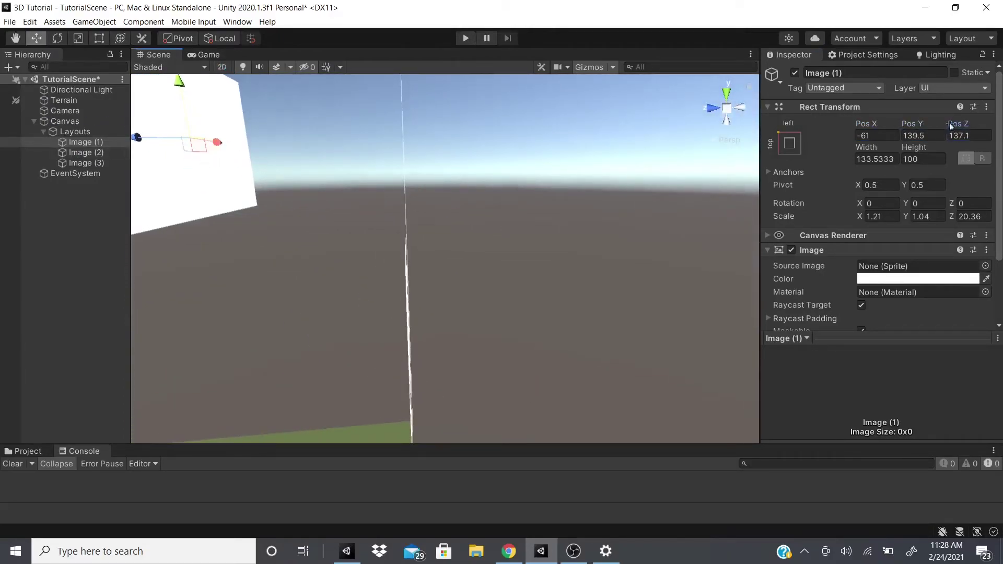
pyautogui.moveTo(950, 126); pyautogui.dragTo(907, 130)
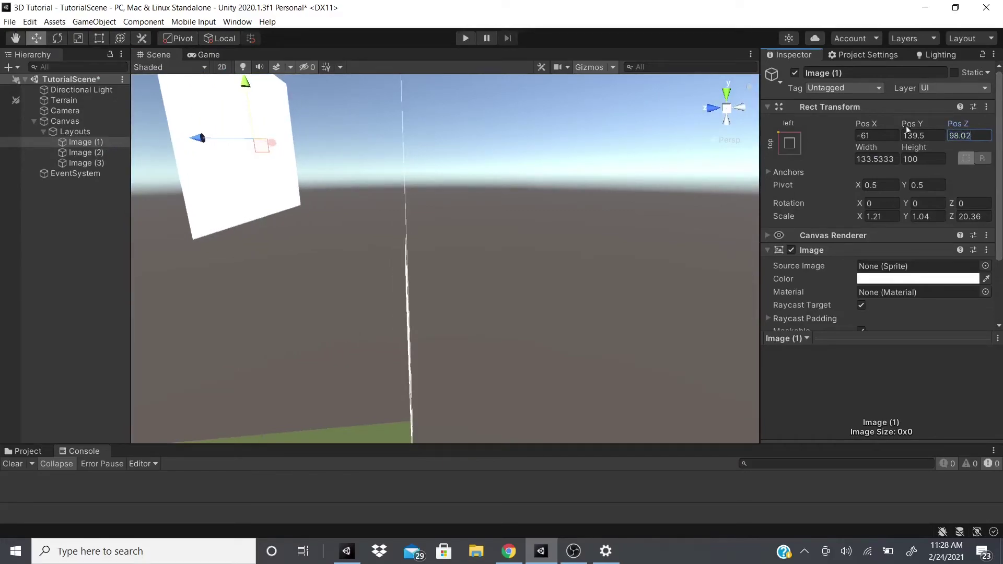
pyautogui.write('0')
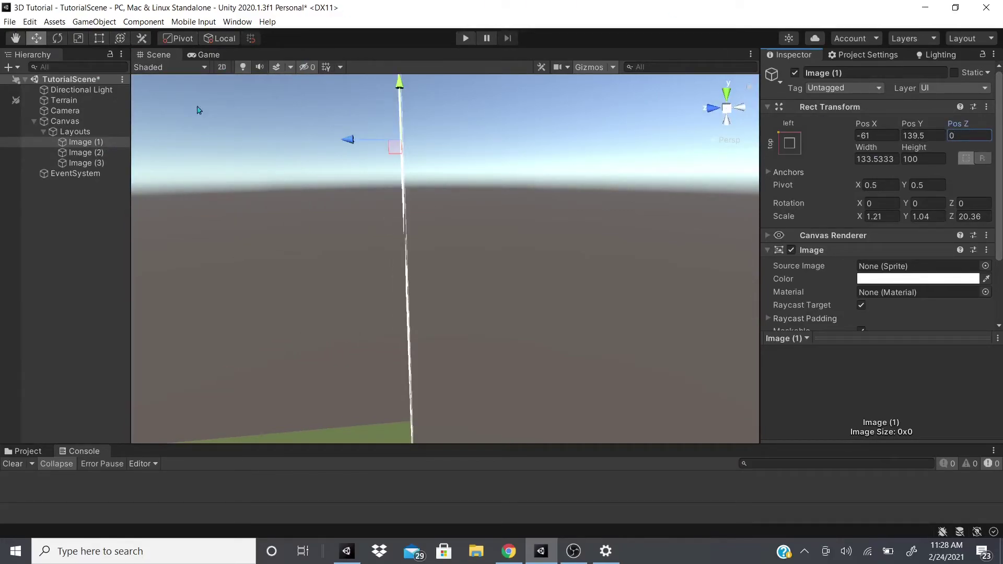
pyautogui.click(224, 71)
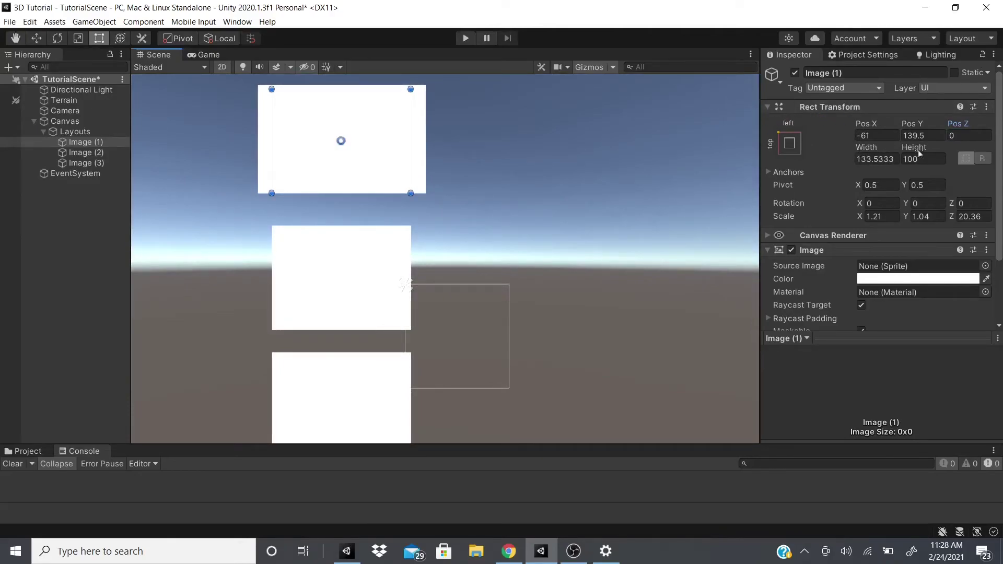
# - Resize Image (1) to a Width of 198 and a Height of 94.9
pyautogui.moveTo(862, 147); pyautogui.dragTo(912, 149)
pyautogui.scroll(-2, 459, 203)
pyautogui.moveTo(458, 208); pyautogui.dragTo(470, 230, button='middle')
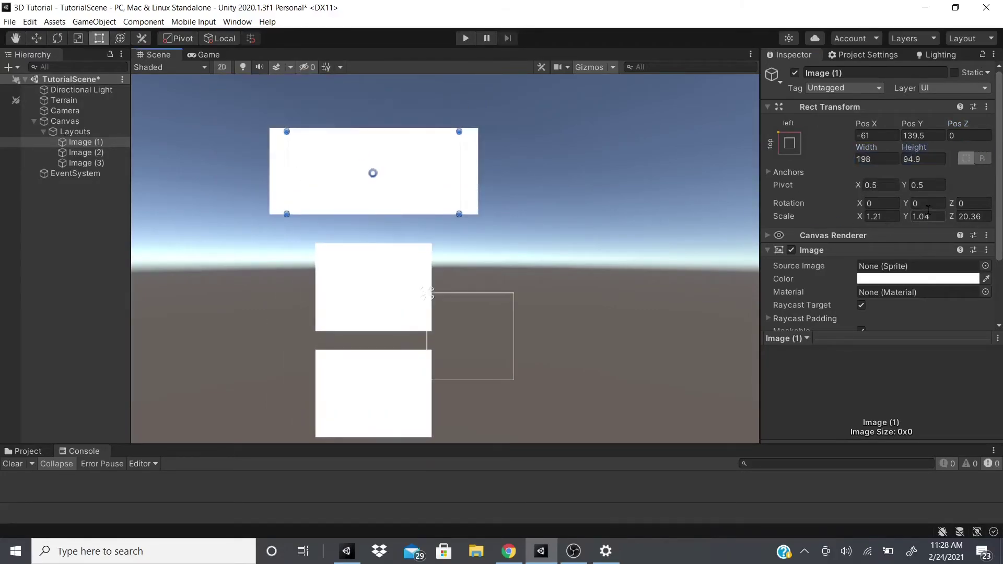
# - Try rotating Image (1) on Z around its central pivot to 357.53, and undo the rotation
pyautogui.moveTo(952, 203); pyautogui.dragTo(342, 172)
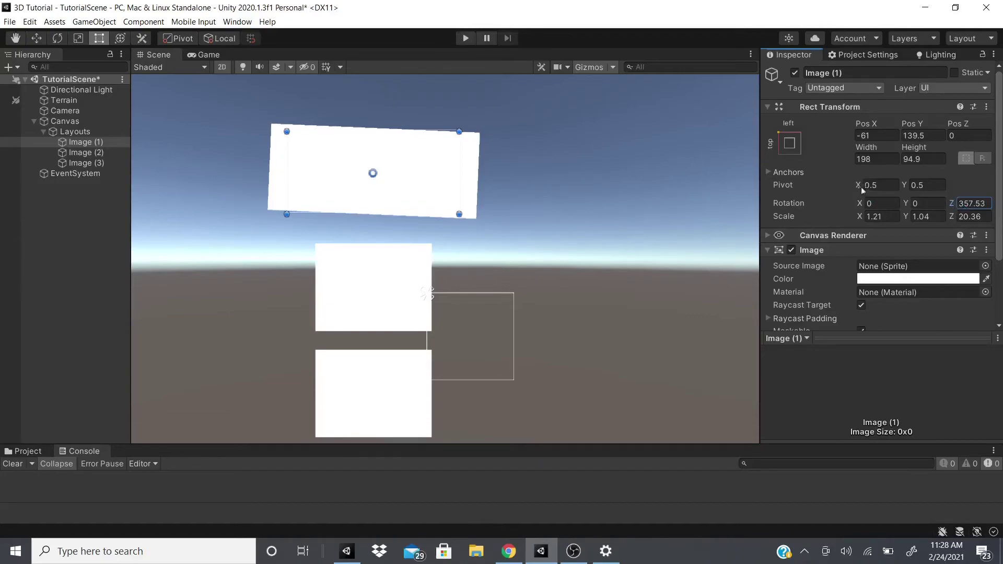
pyautogui.moveTo(861, 187); pyautogui.dragTo(859, 186)
pyautogui.hotkey('ctrl', 'z')
pyautogui.hotkey('ctrl', 'z')
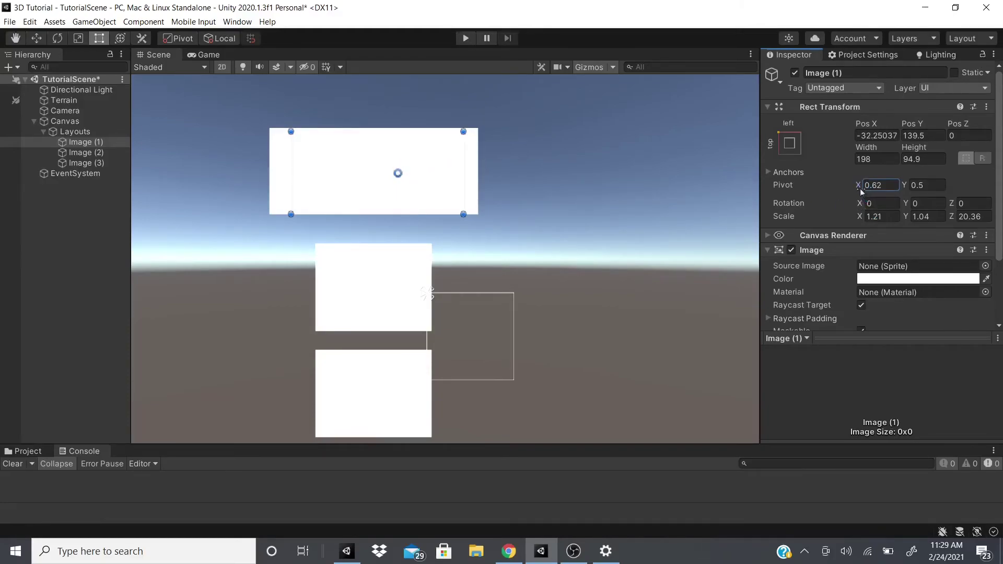
# - Shift Image (1)'s pivot to X 0.92 and rotate the image around it, ending at Rotation Z 358.13
pyautogui.moveTo(861, 190); pyautogui.dragTo(870, 190)
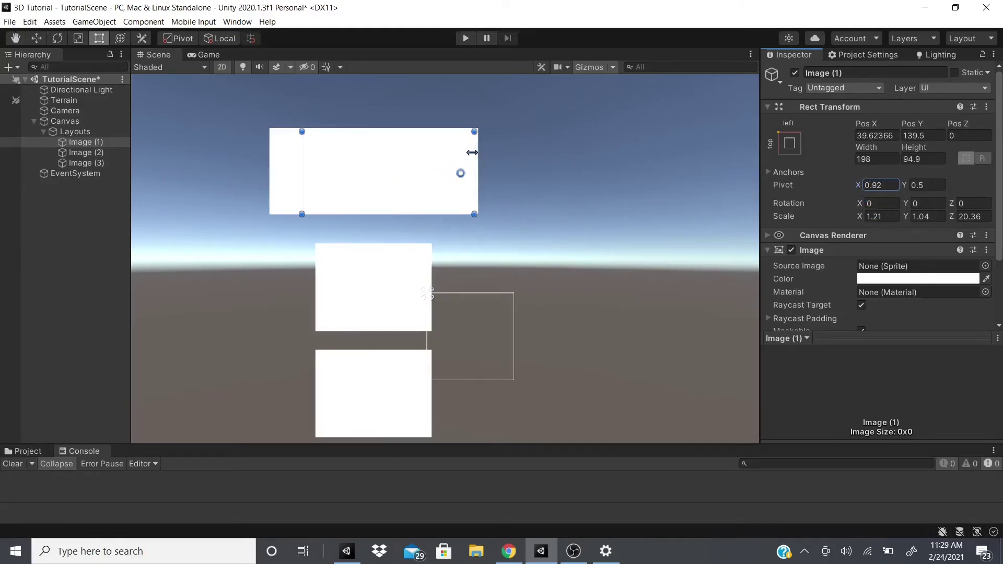
pyautogui.moveTo(953, 210); pyautogui.dragTo(489, 182)
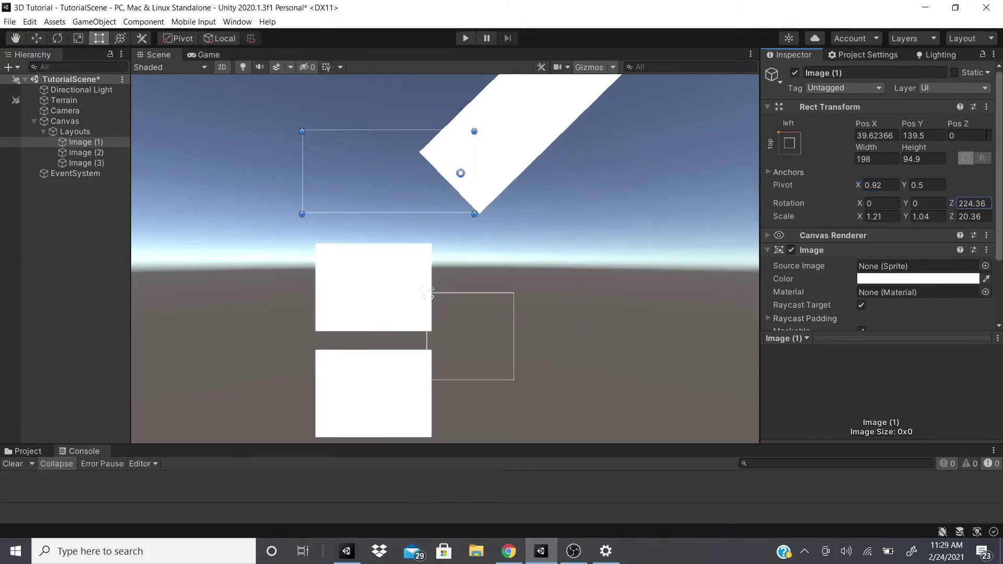
pyautogui.moveTo(986, 135); pyautogui.dragTo(879, 214)
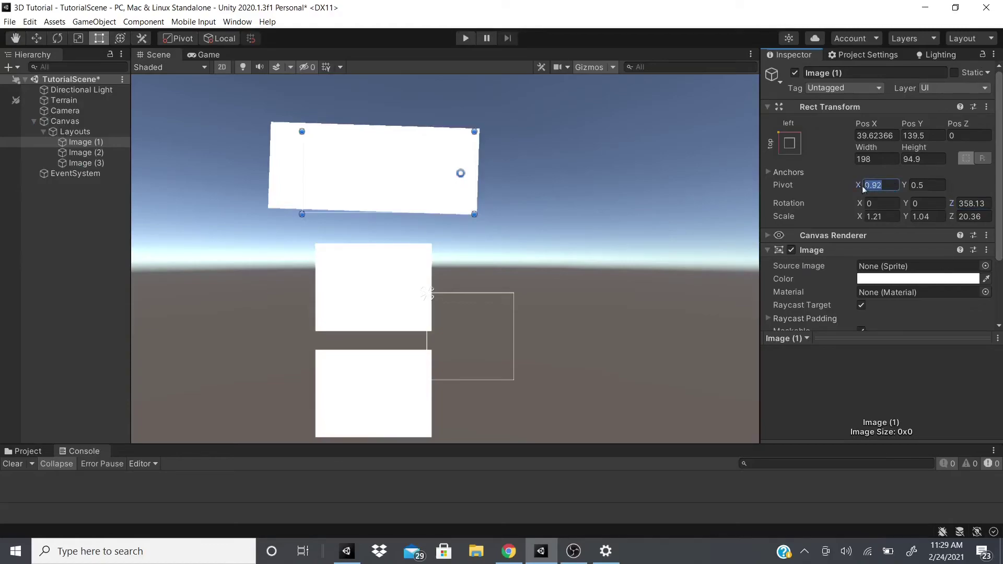
# - Set Image (1)'s Pivot X to 0.5 and rotate the image around its centre to Rotation Z 5030
pyautogui.write('0.5')
pyautogui.press('Return')
pyautogui.moveTo(952, 203); pyautogui.dragTo(838, 166)
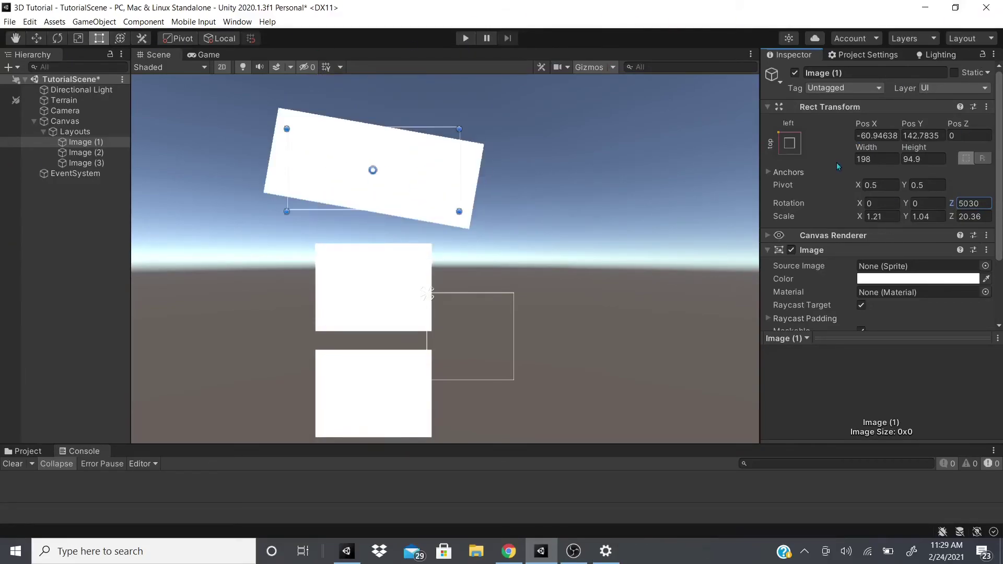